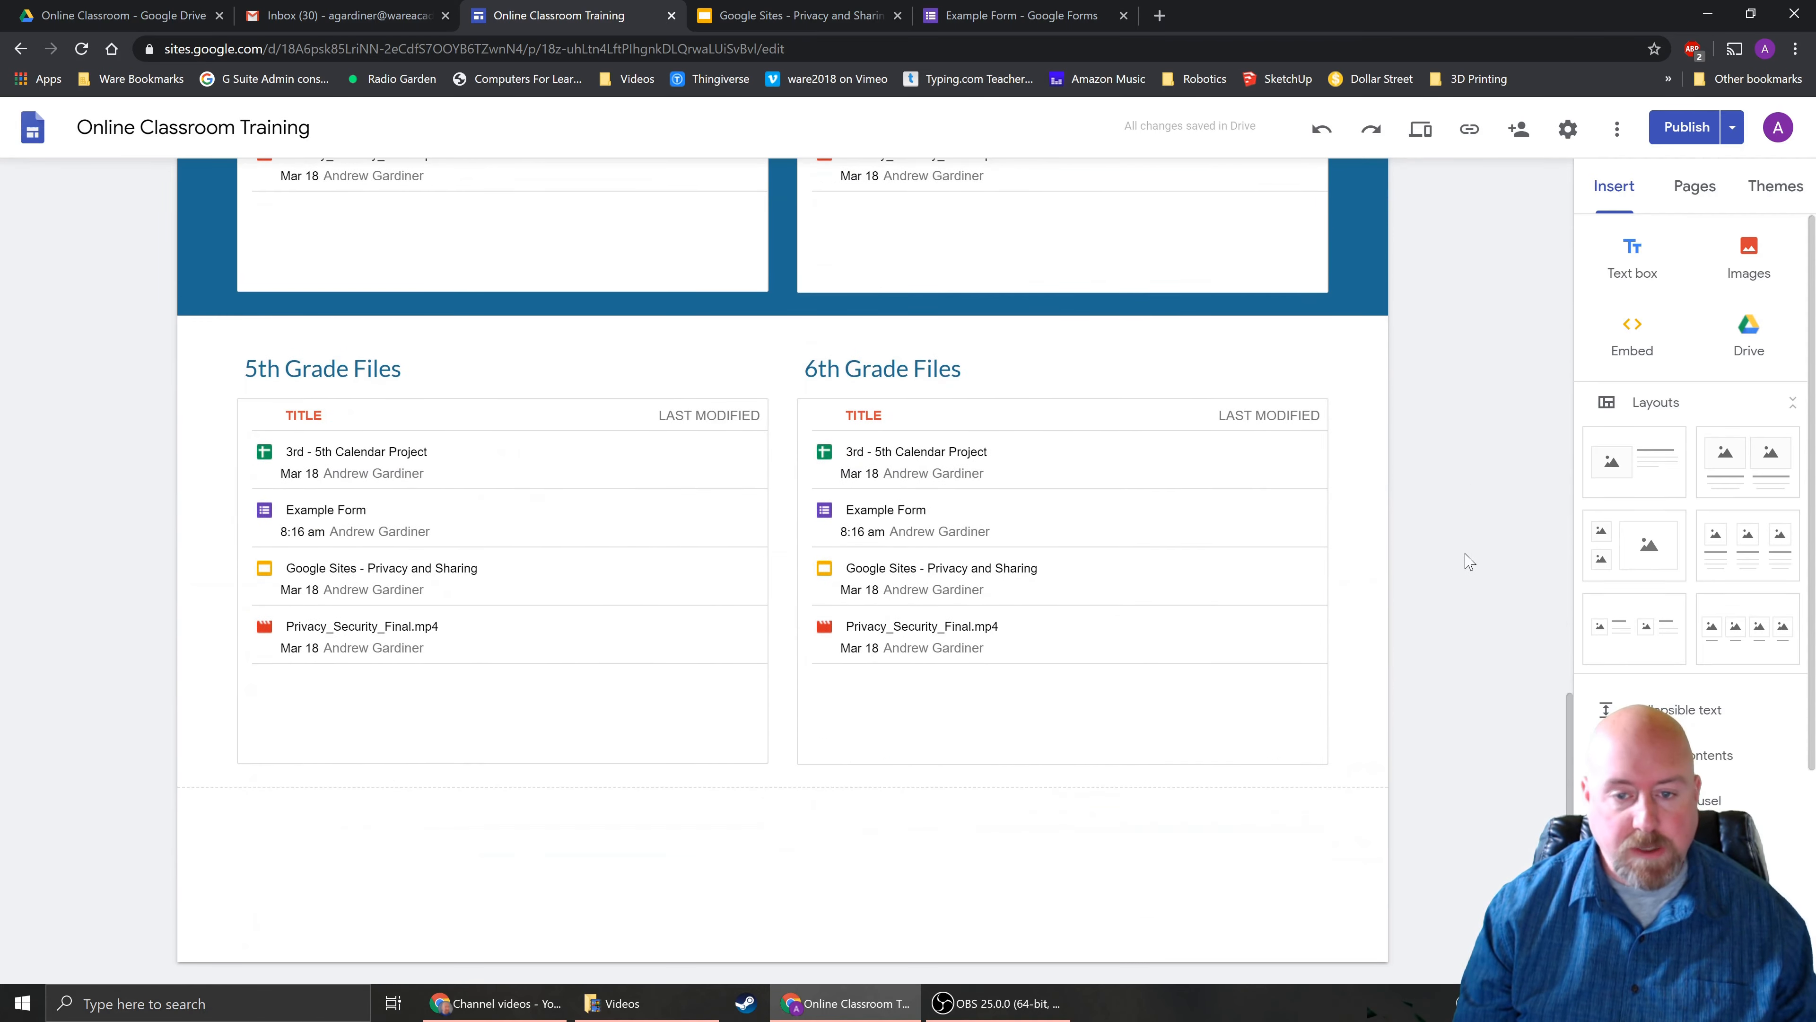
# Step: Add a new page named "Page 2 Example" to the site
pyautogui.scroll(20, 1467, 560)
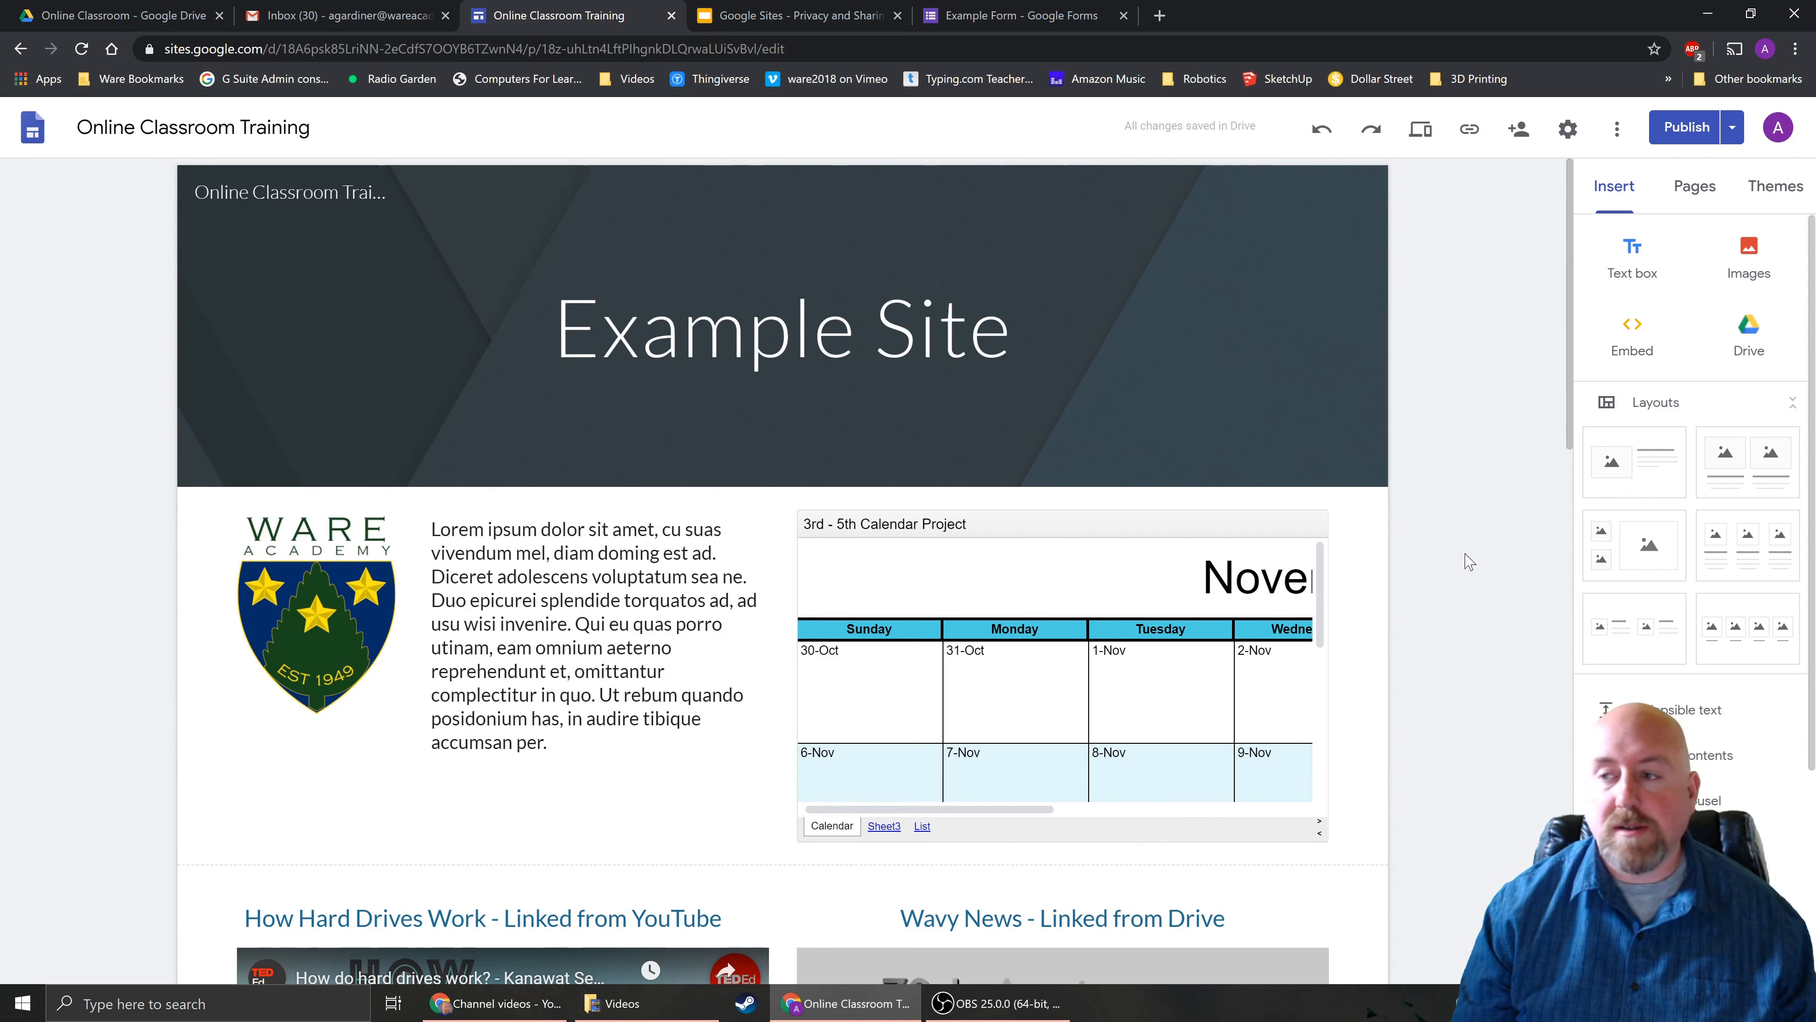
pyautogui.click(1700, 187)
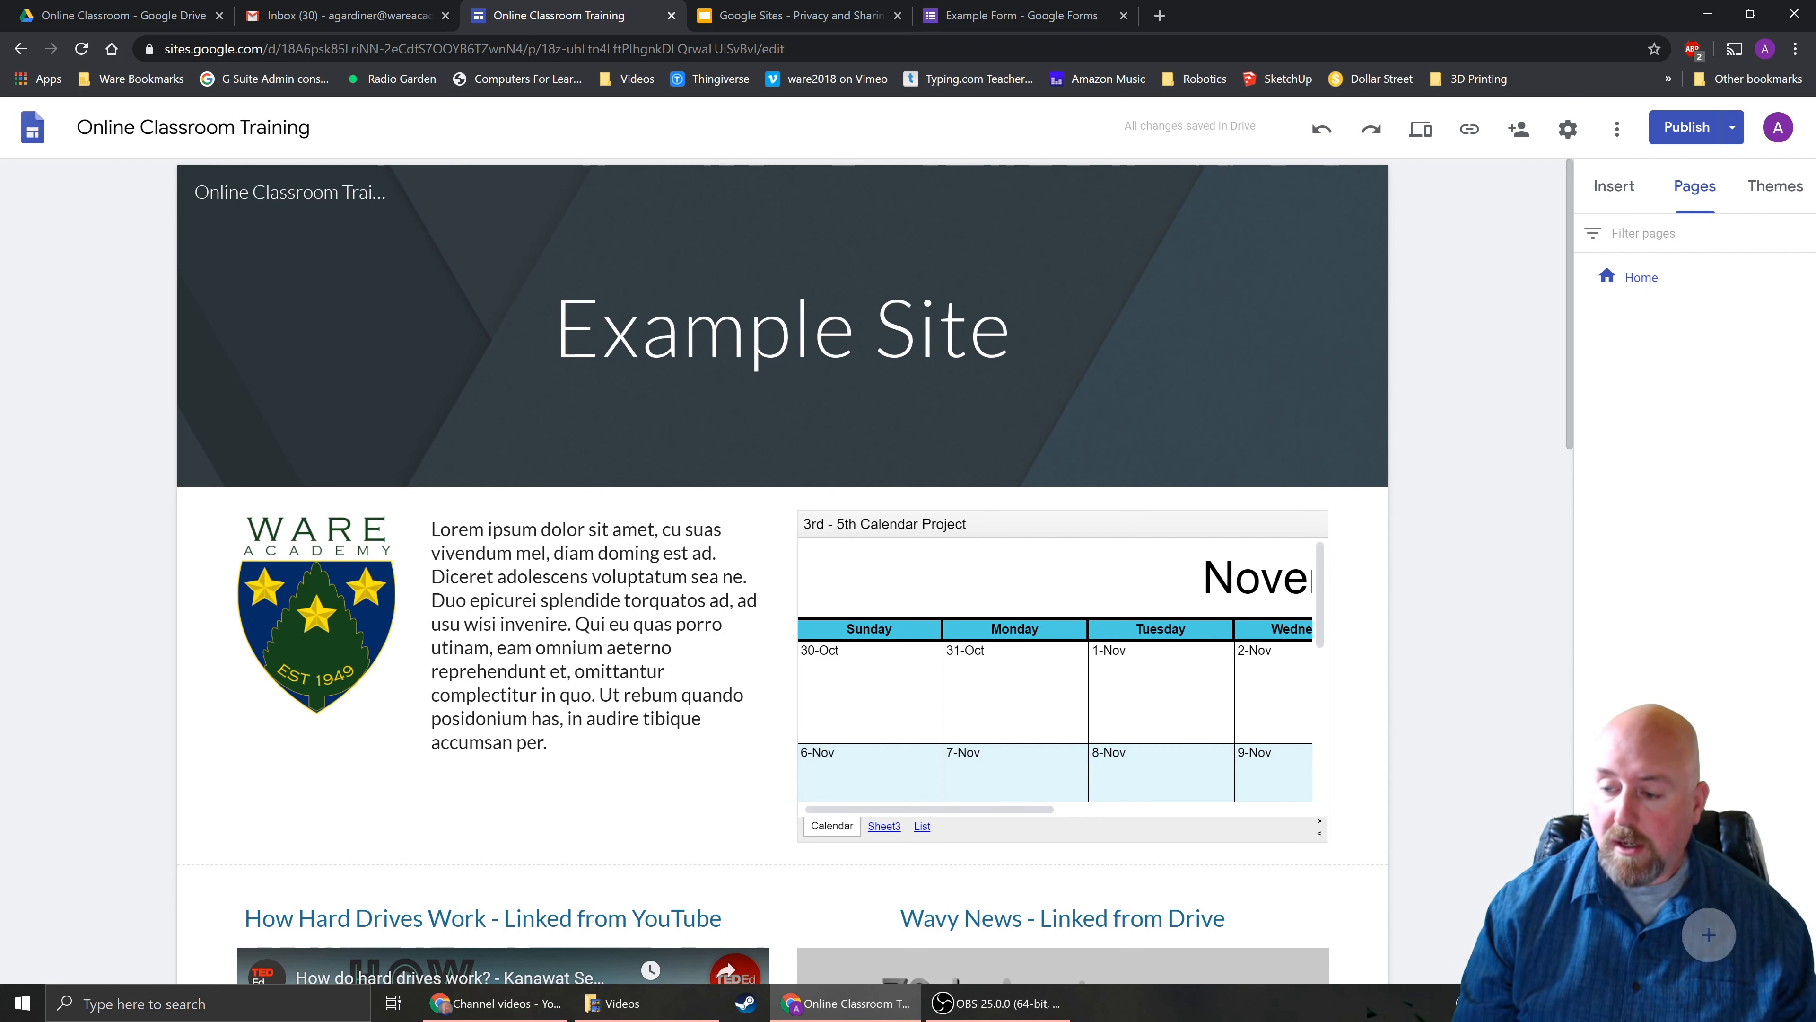
pyautogui.click(1708, 934)
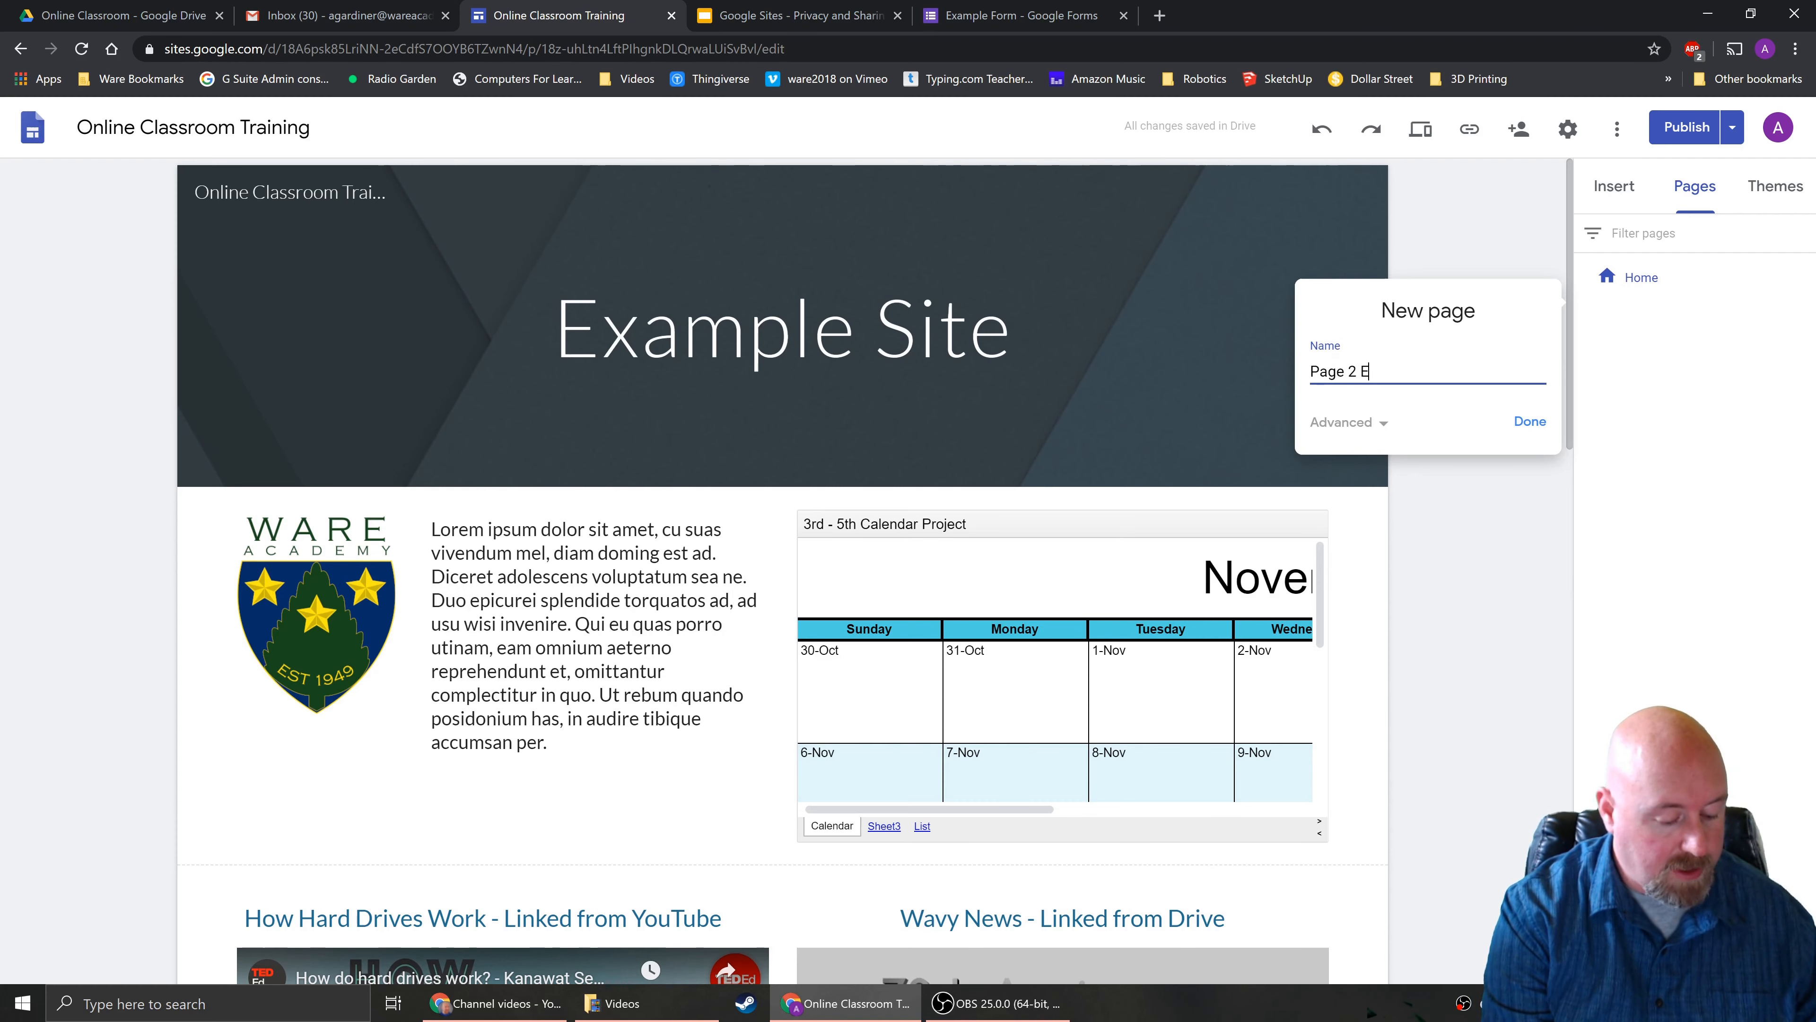
pyautogui.write('Page 2 Example')
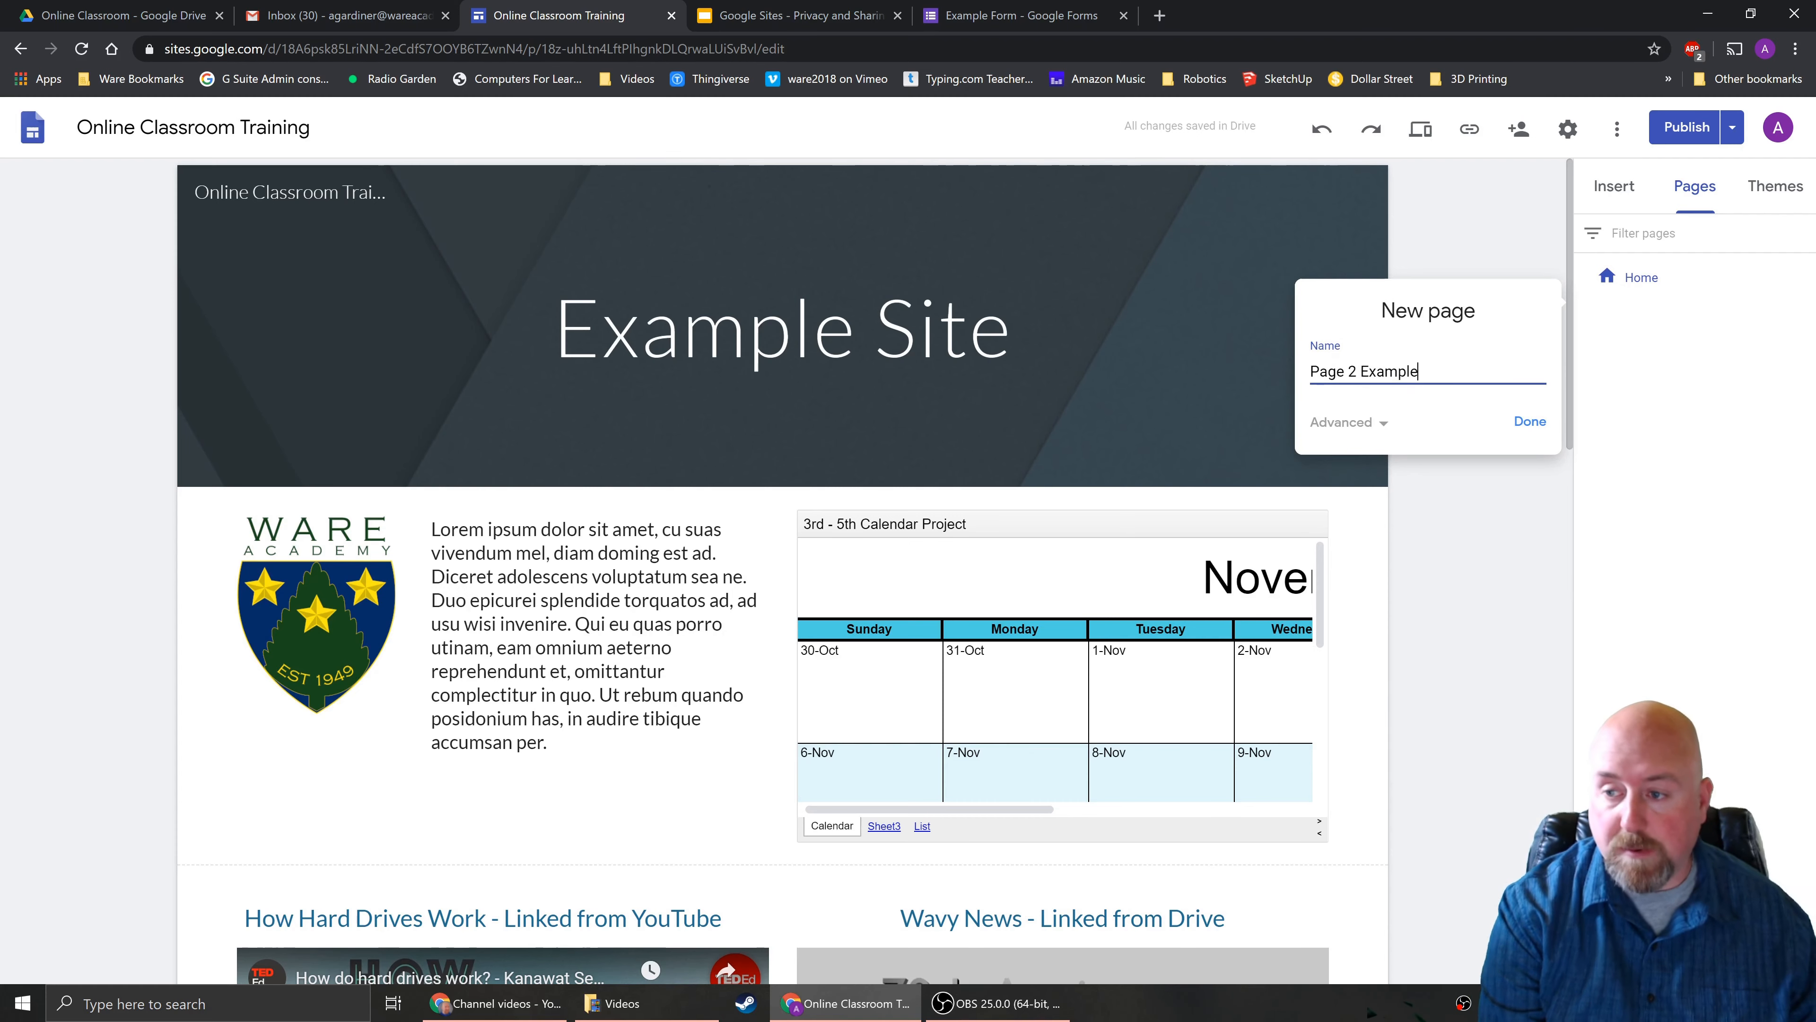
pyautogui.click(1543, 423)
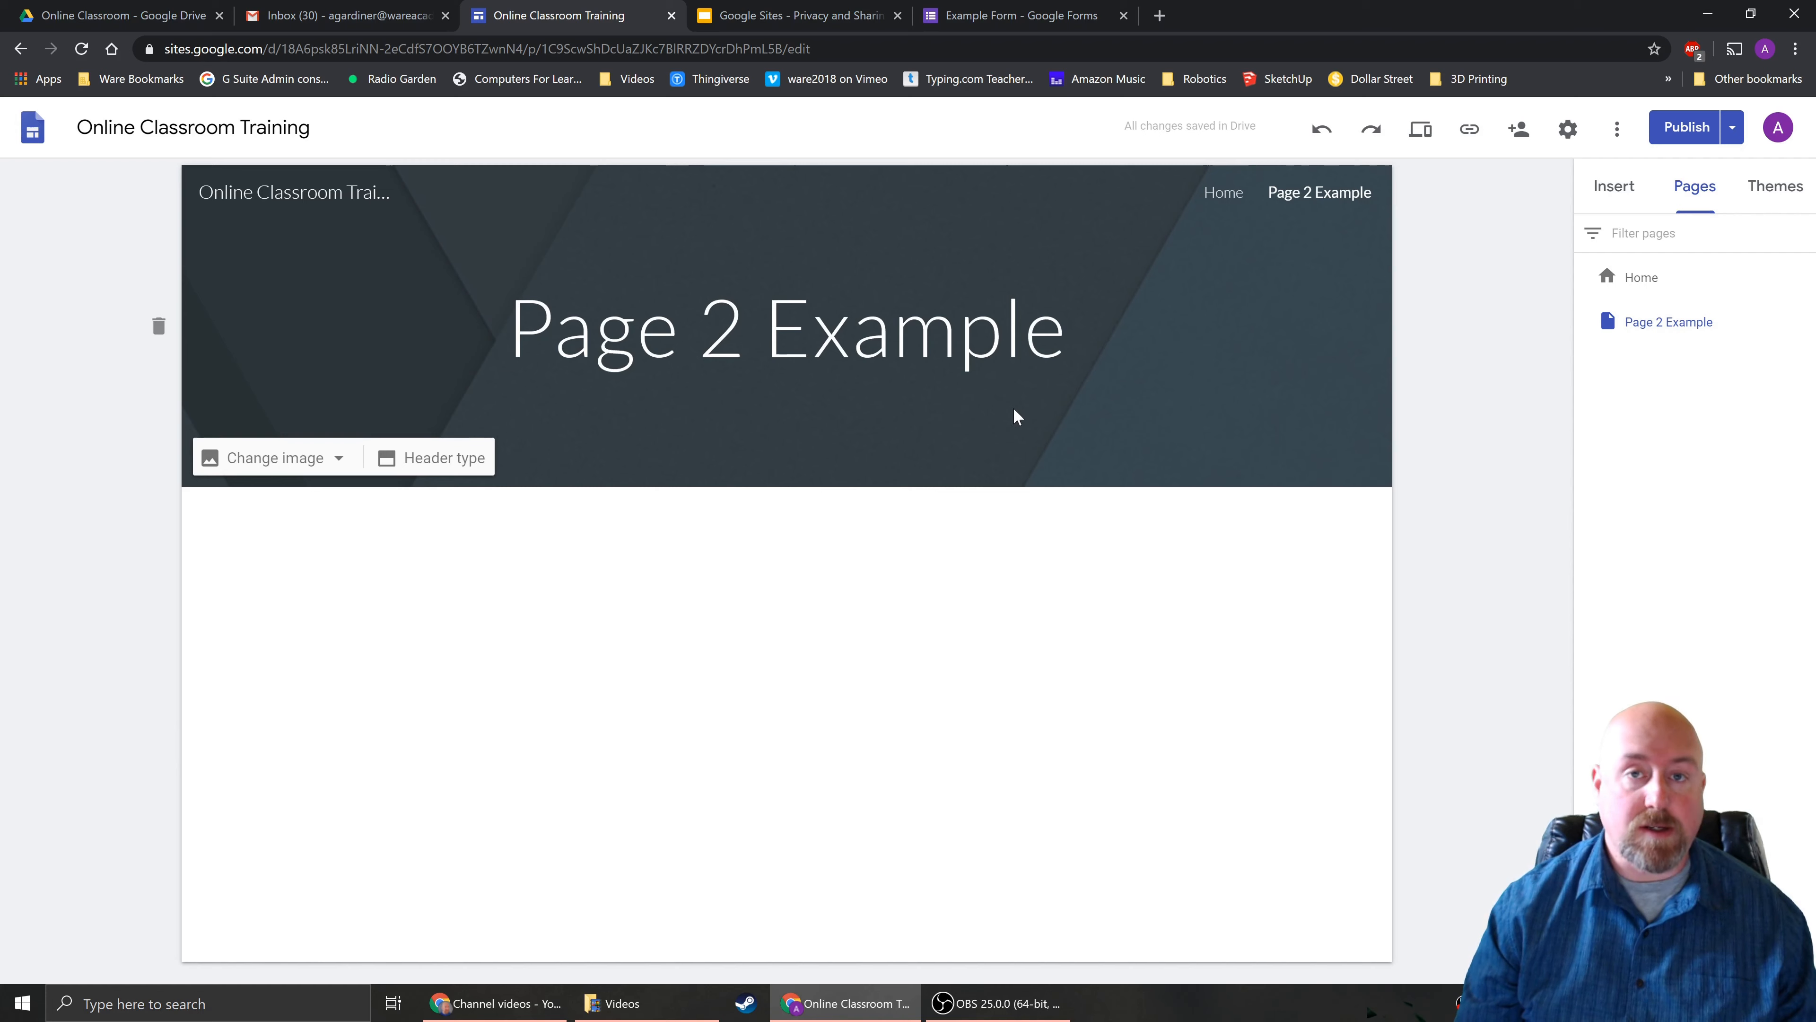
# Step: Insert a text box reading "Example content." below the header of Page 2 Example
pyautogui.click(338, 459)
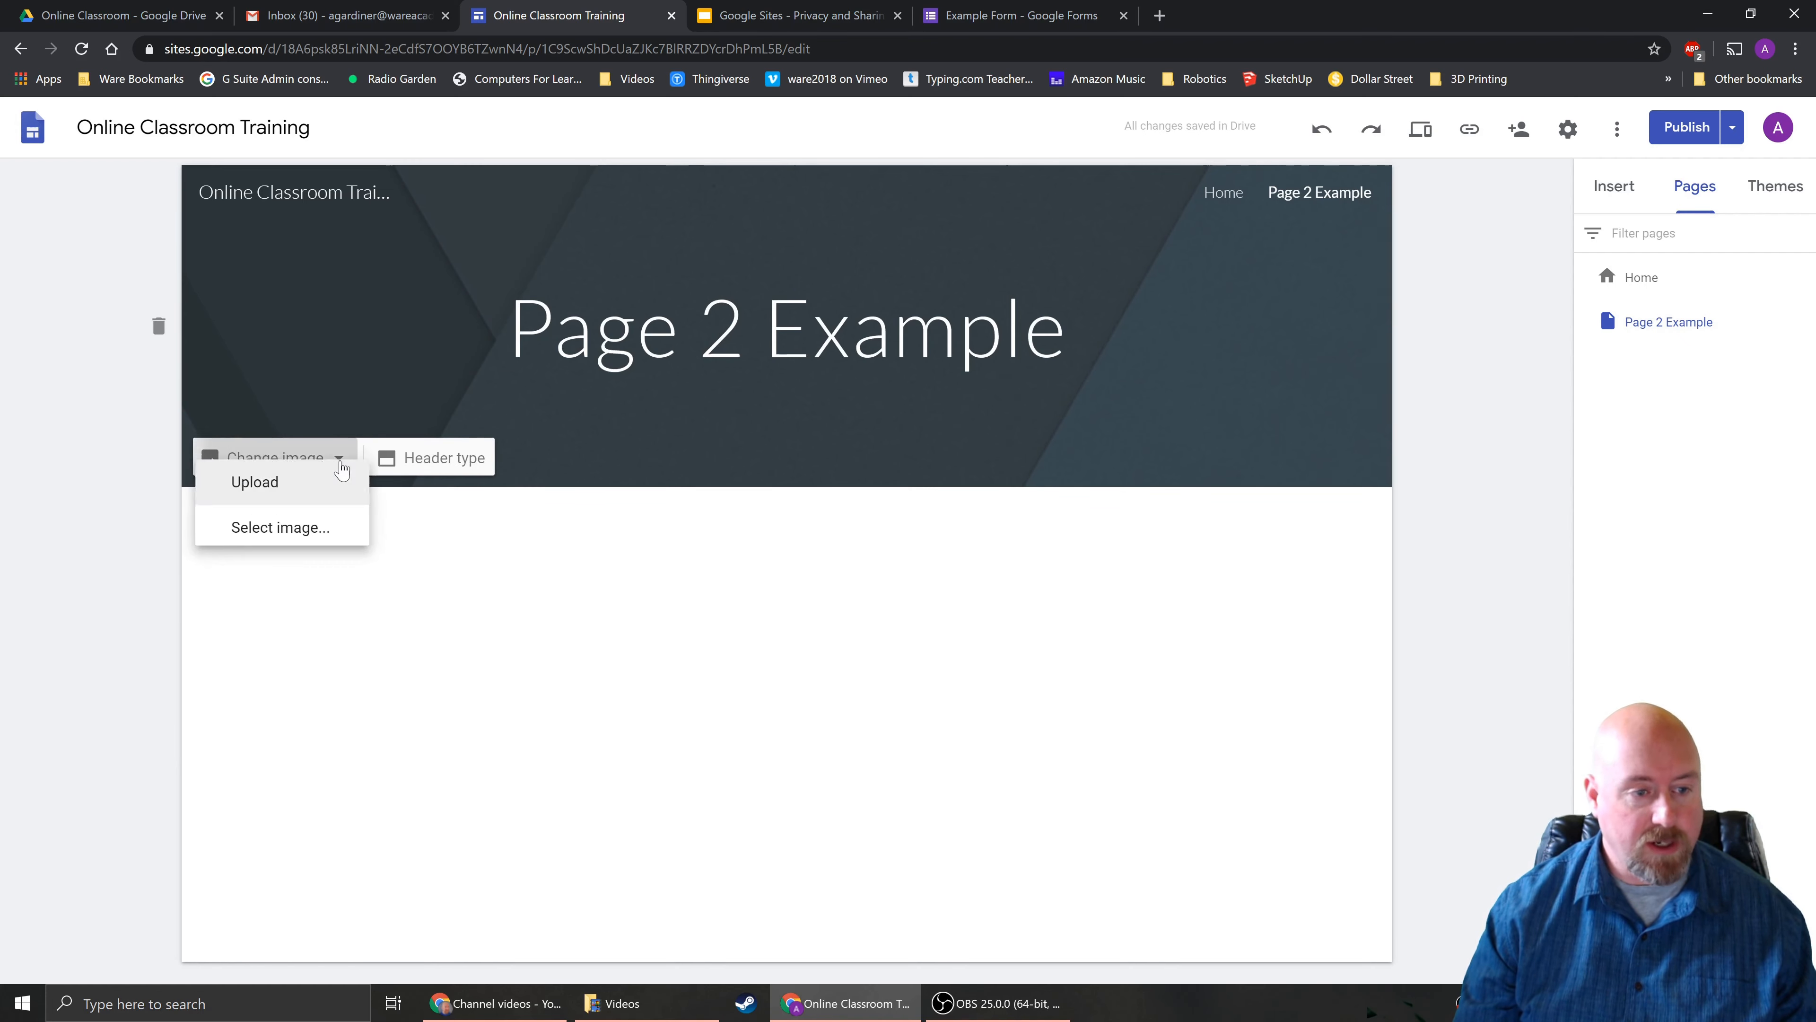
pyautogui.click(337, 459)
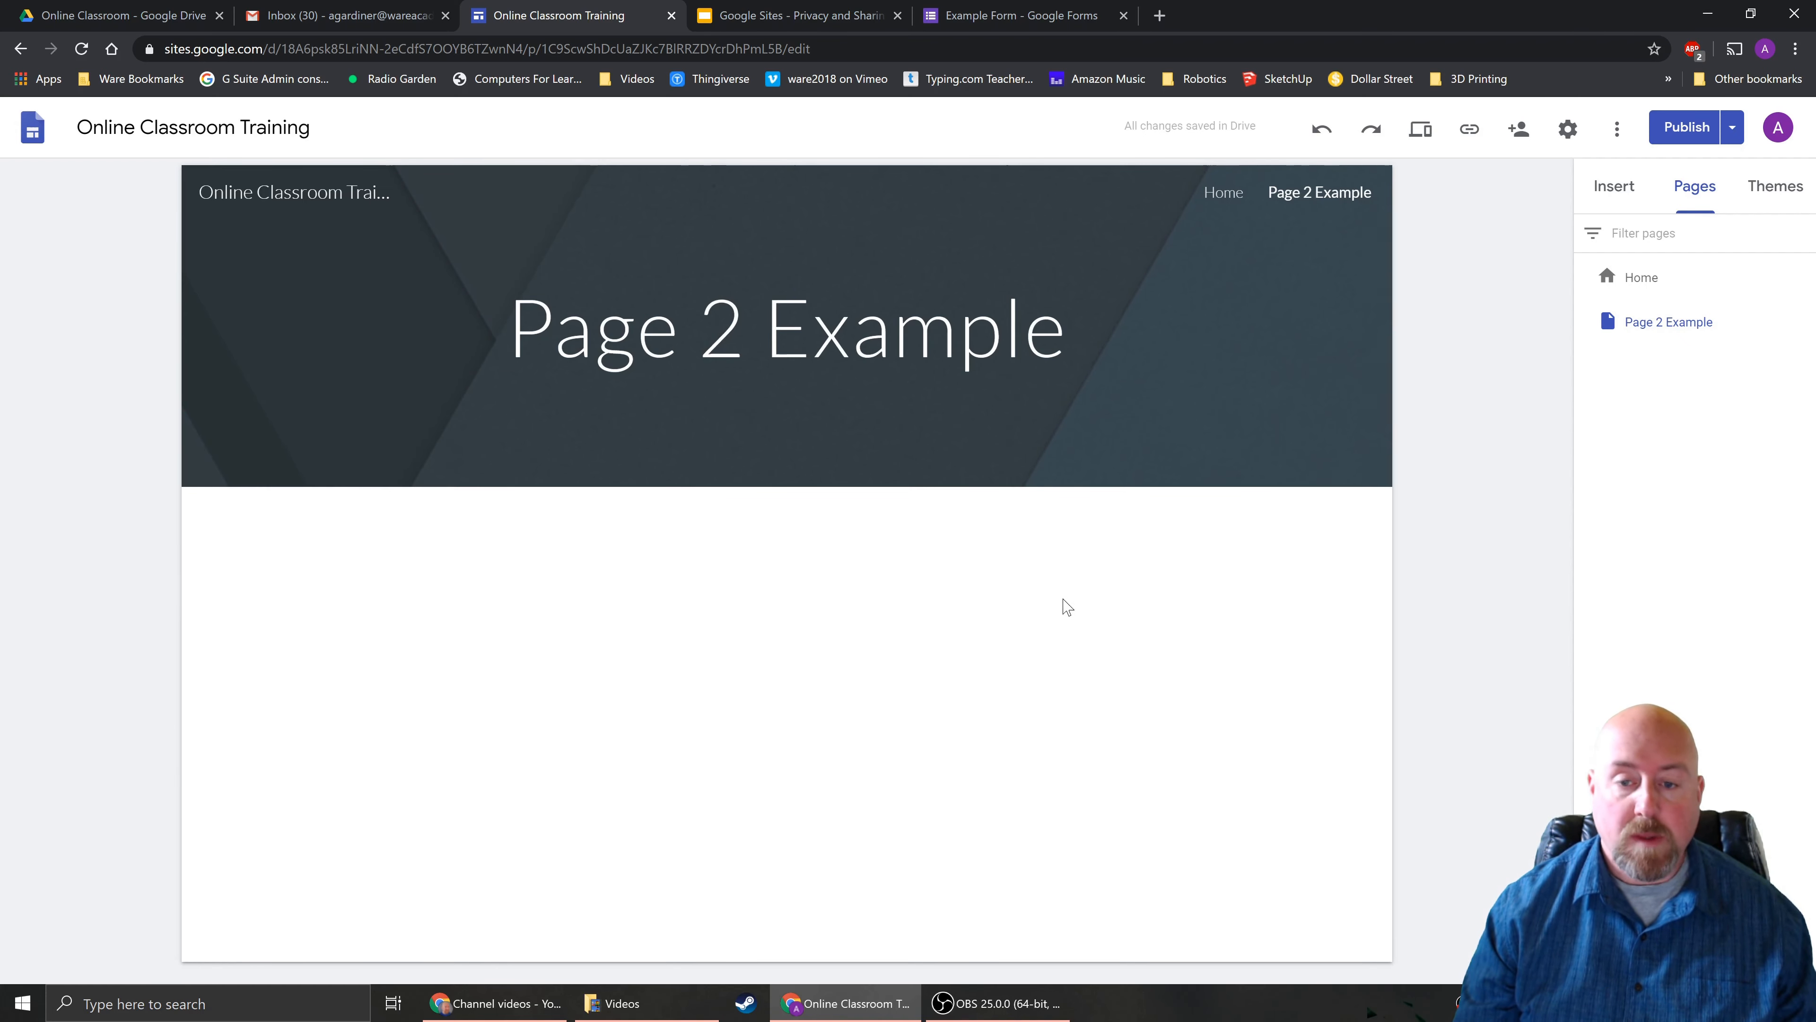
pyautogui.click(1613, 186)
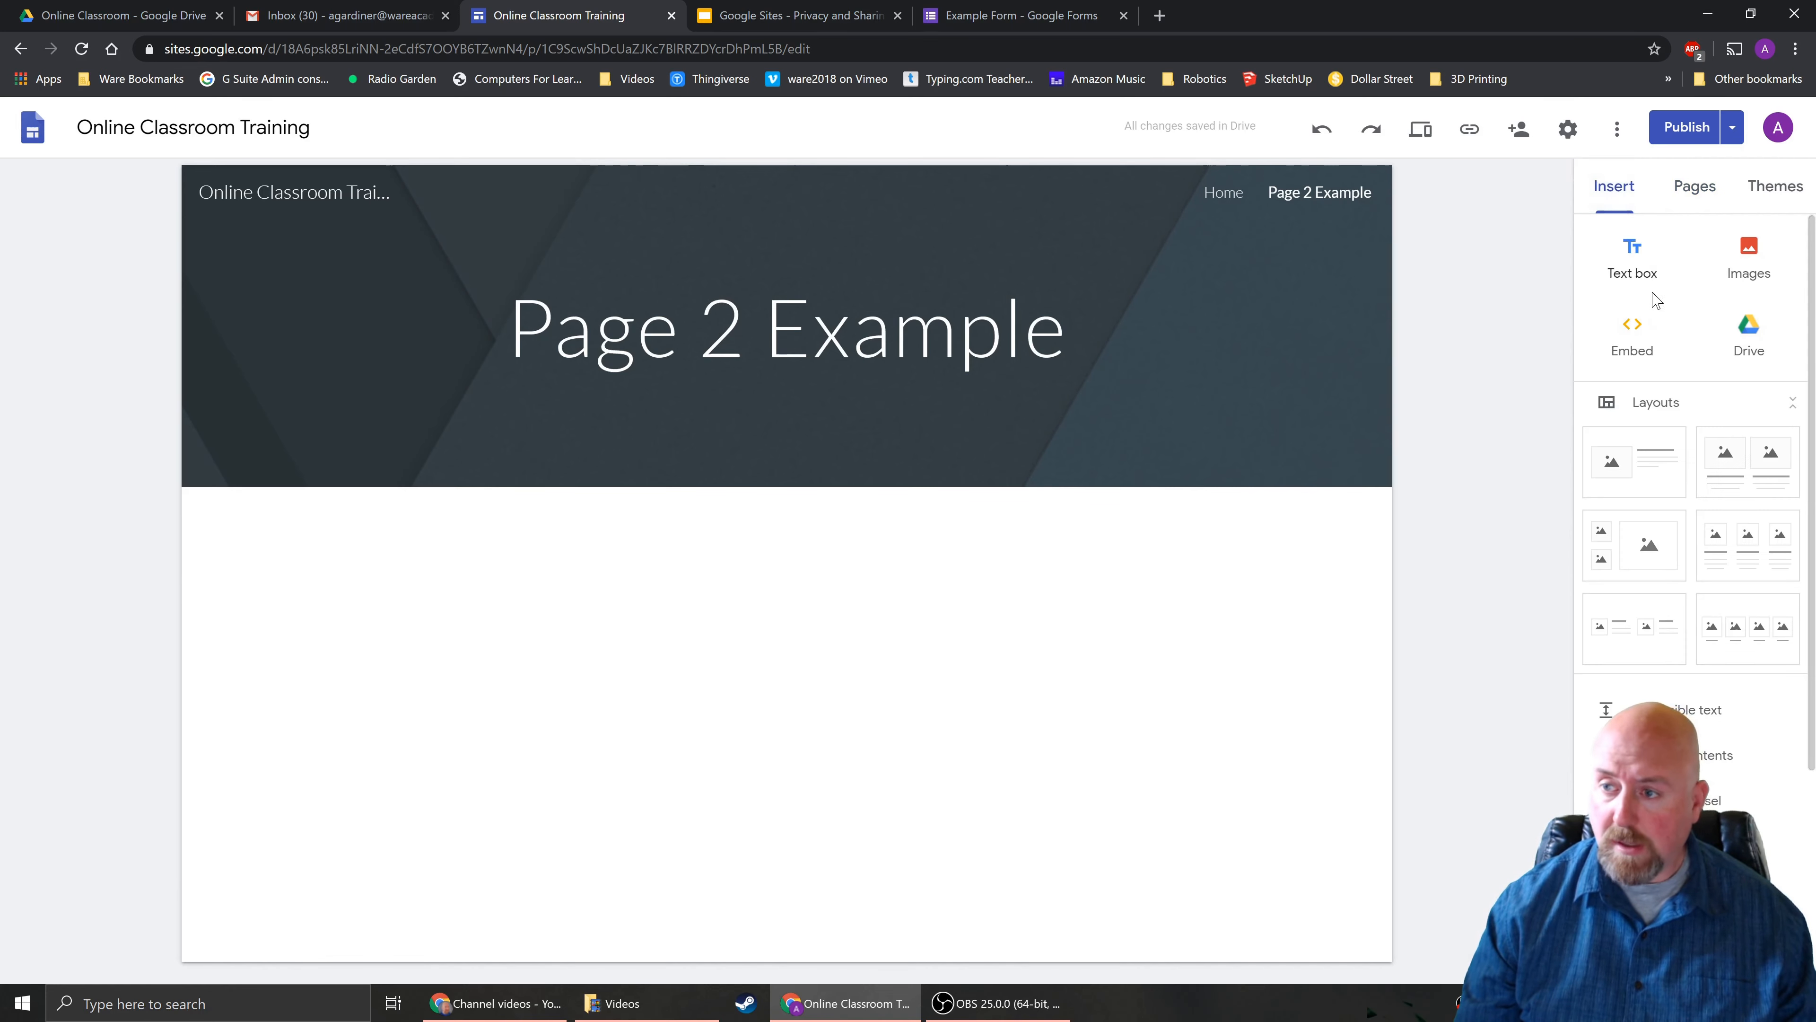
pyautogui.click(1633, 258)
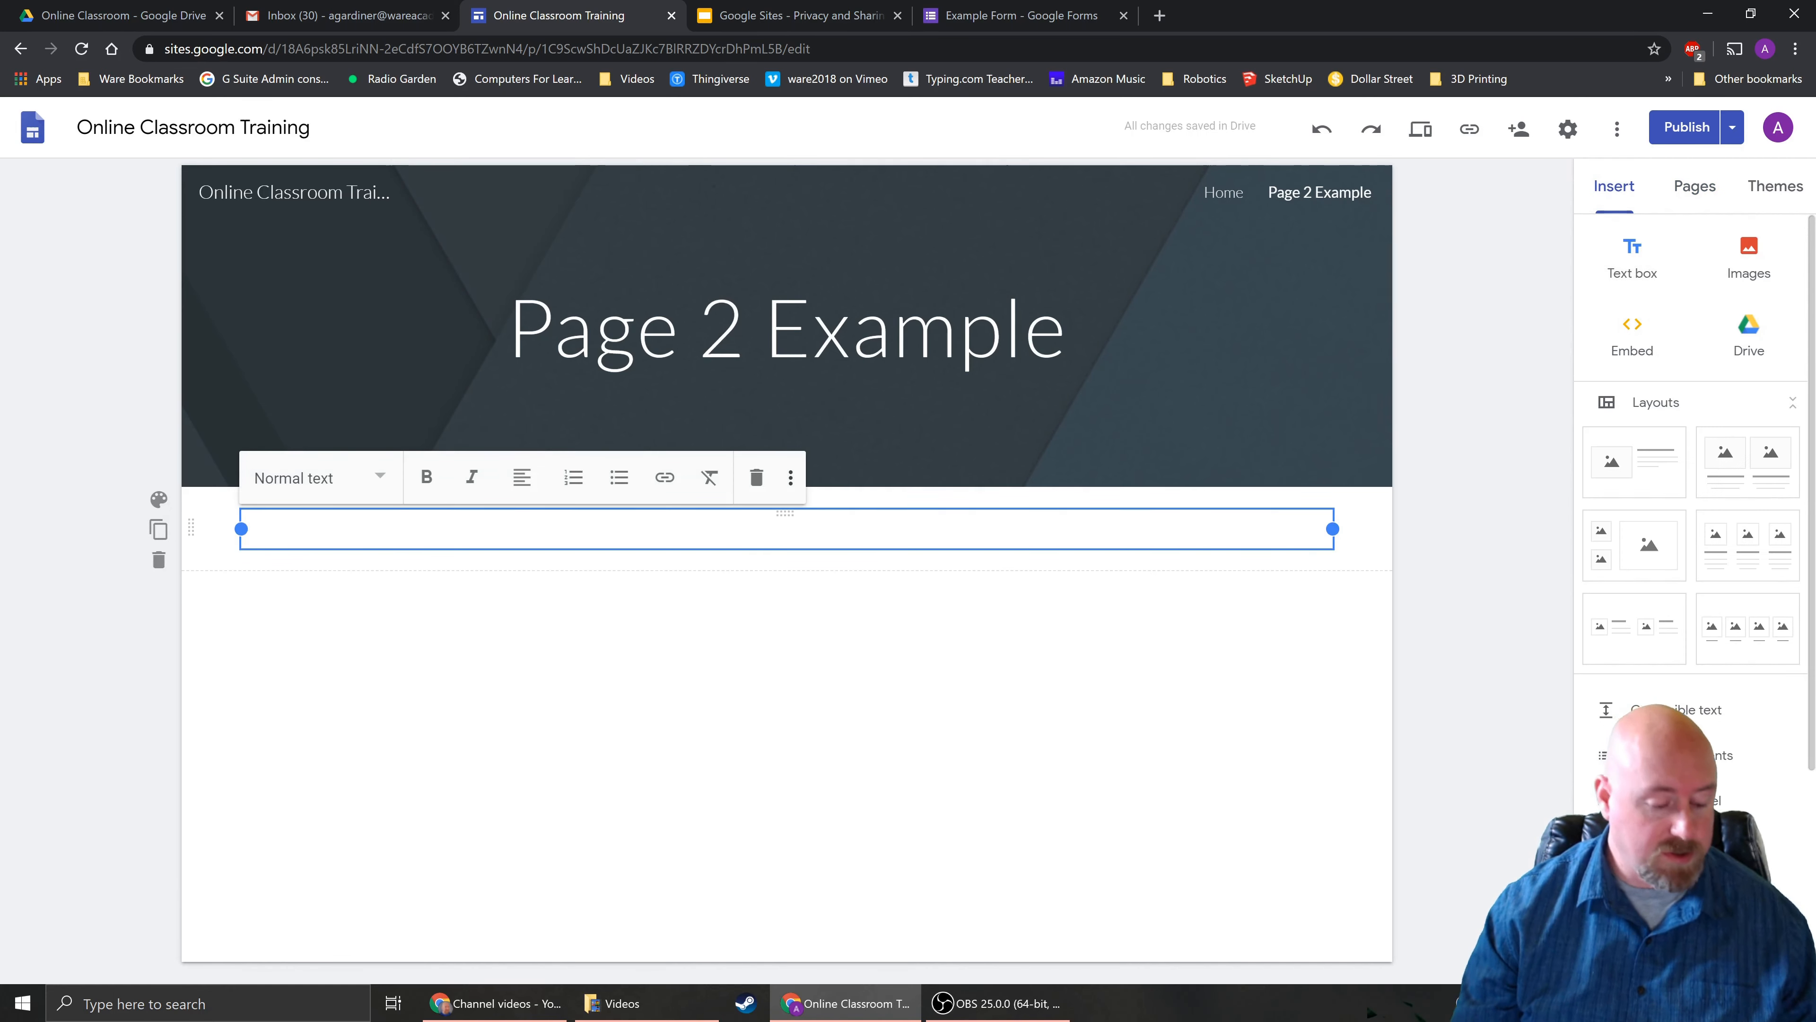
pyautogui.write('Example content.')
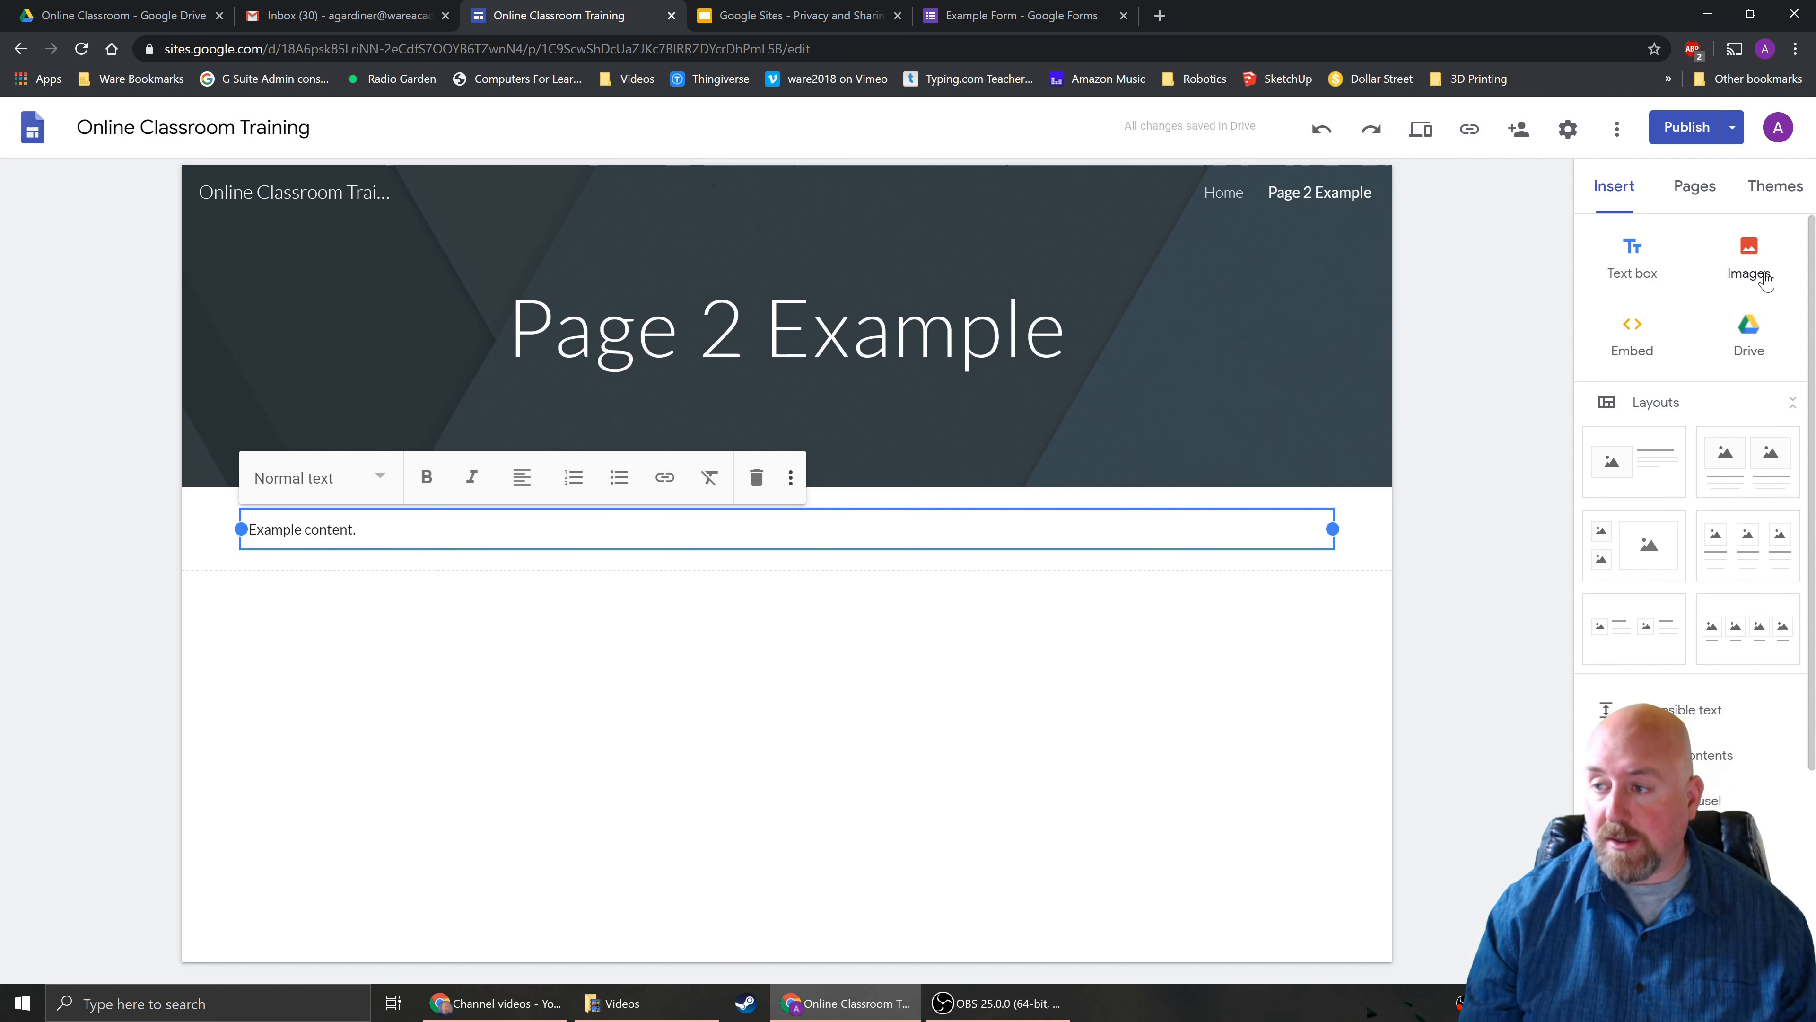
# Step: Try a three-column image-and-text layout below the example text and delete that section again
pyautogui.click(1748, 547)
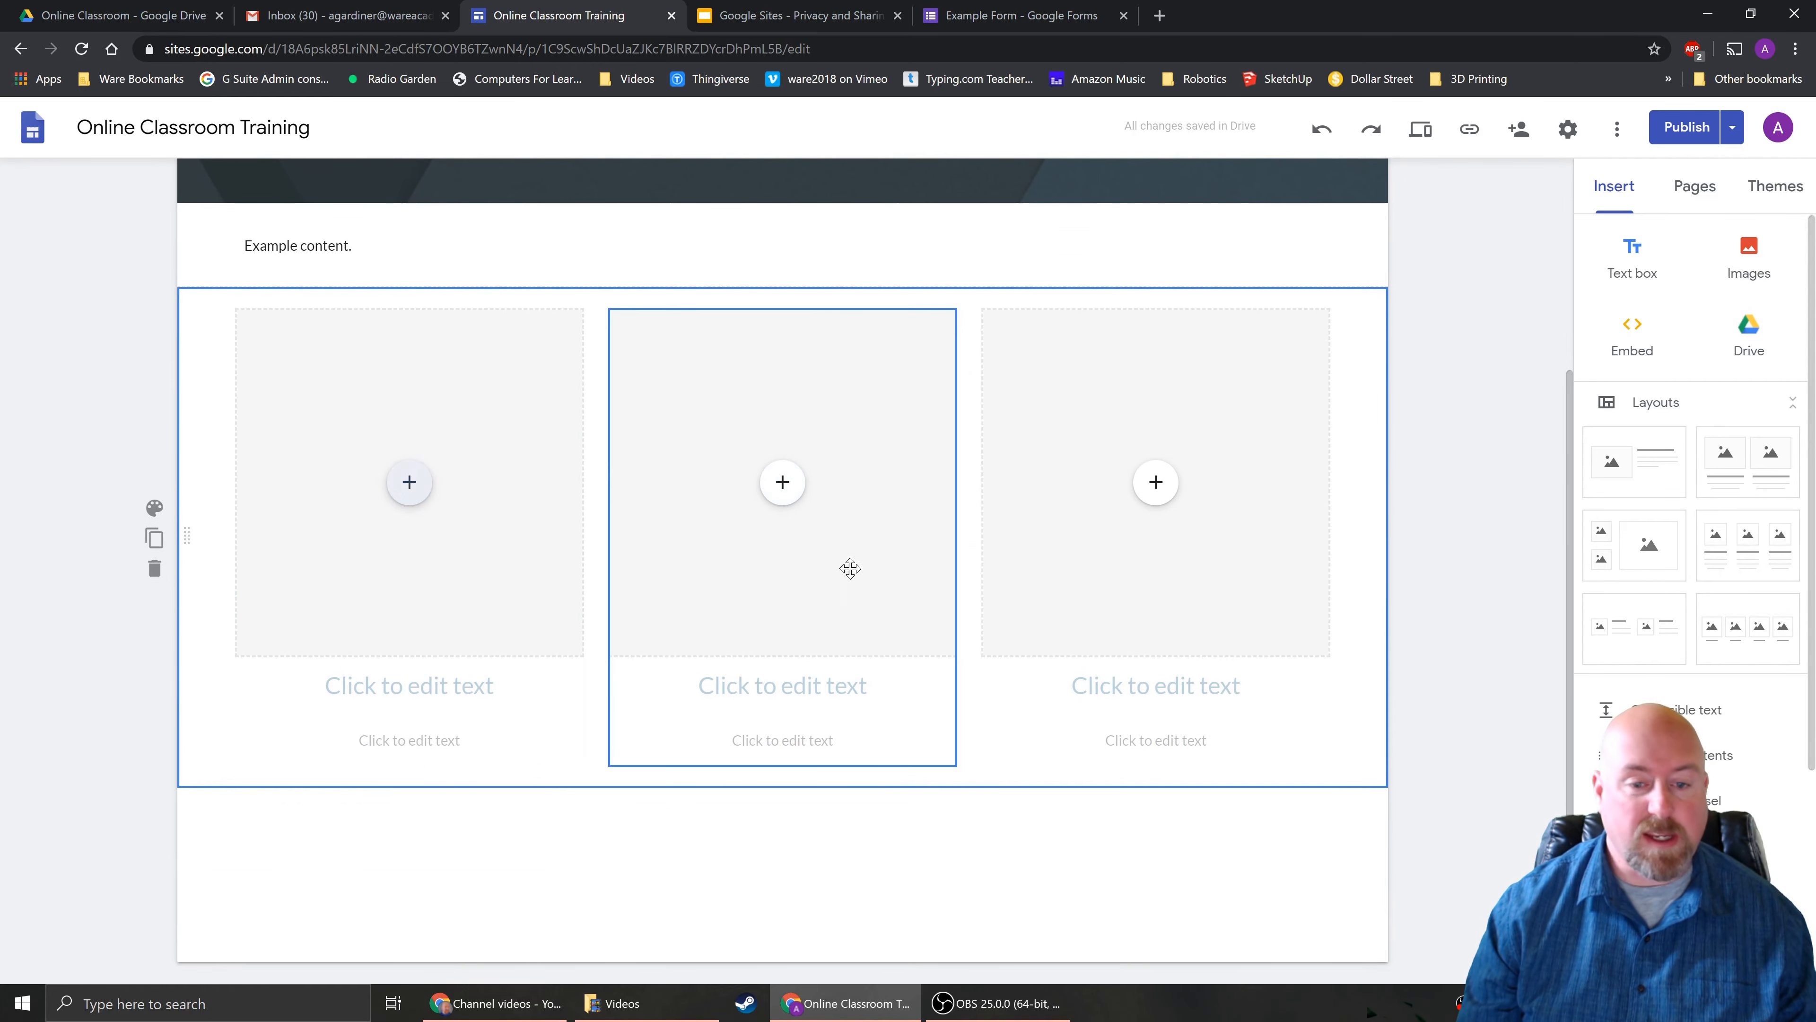
pyautogui.click(152, 573)
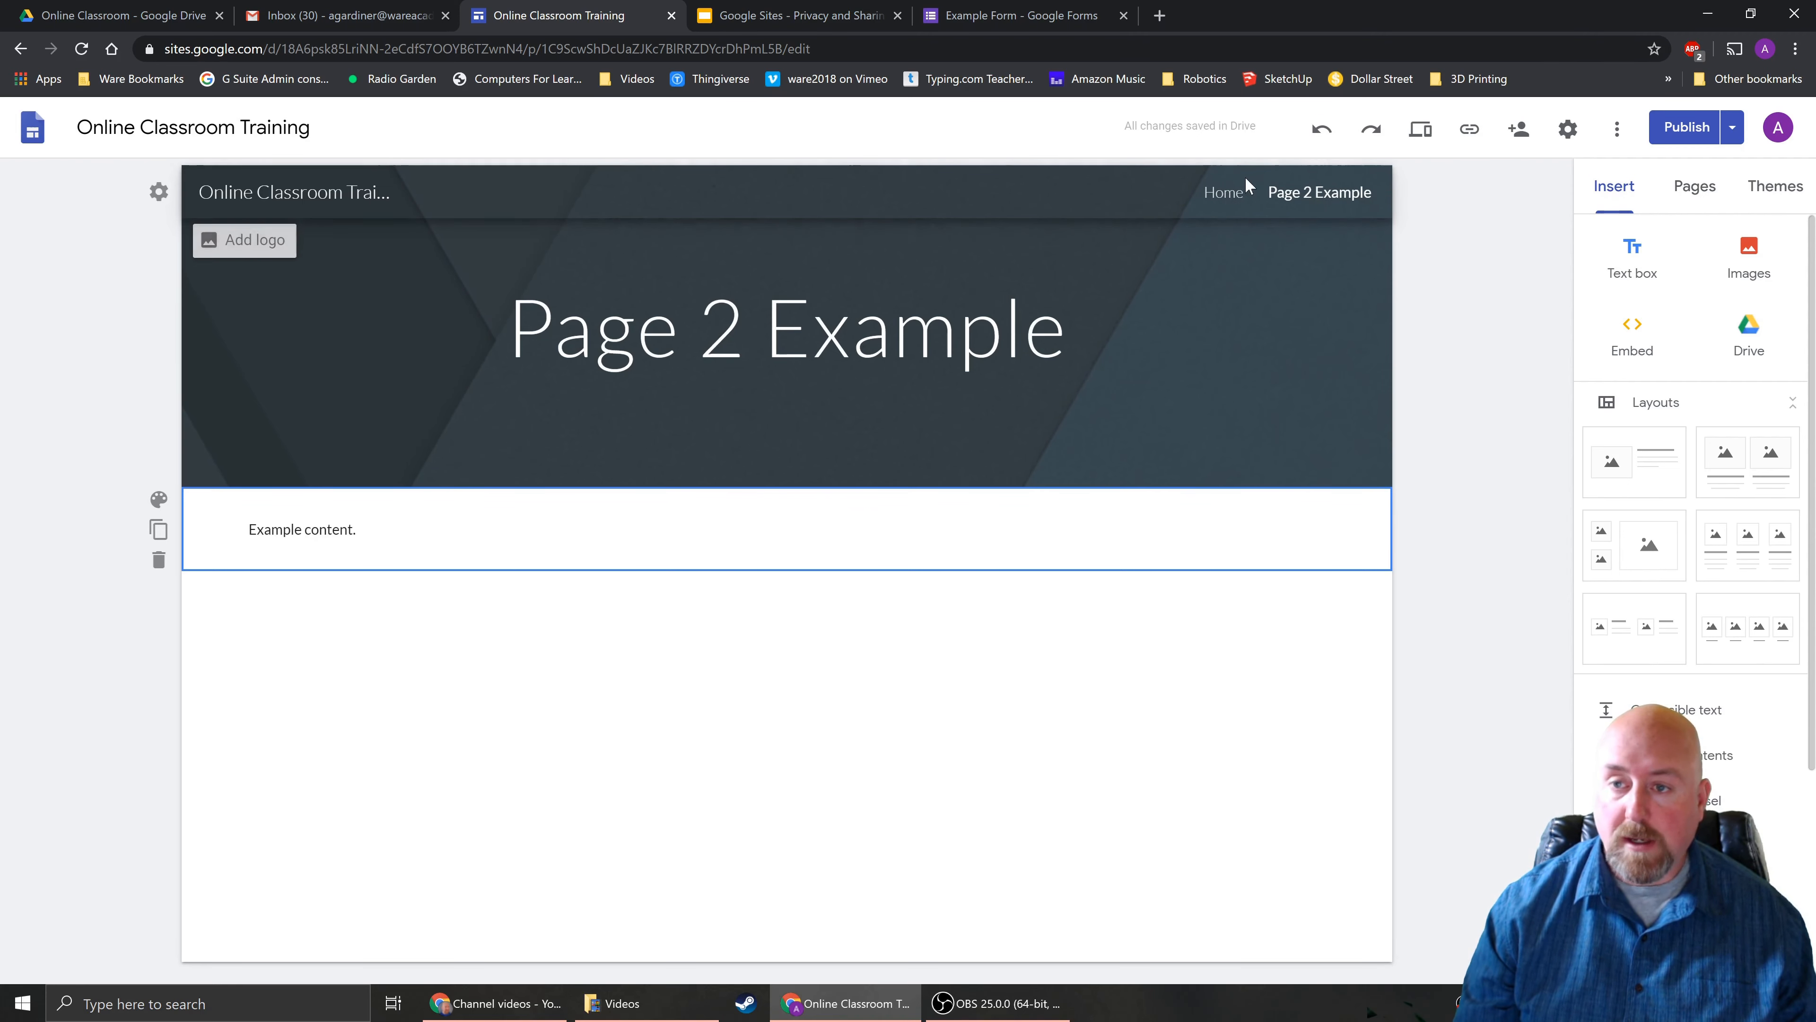
# Step: Check the site navigation by switching between the Home and Page 2 Example pages
pyautogui.click(1231, 202)
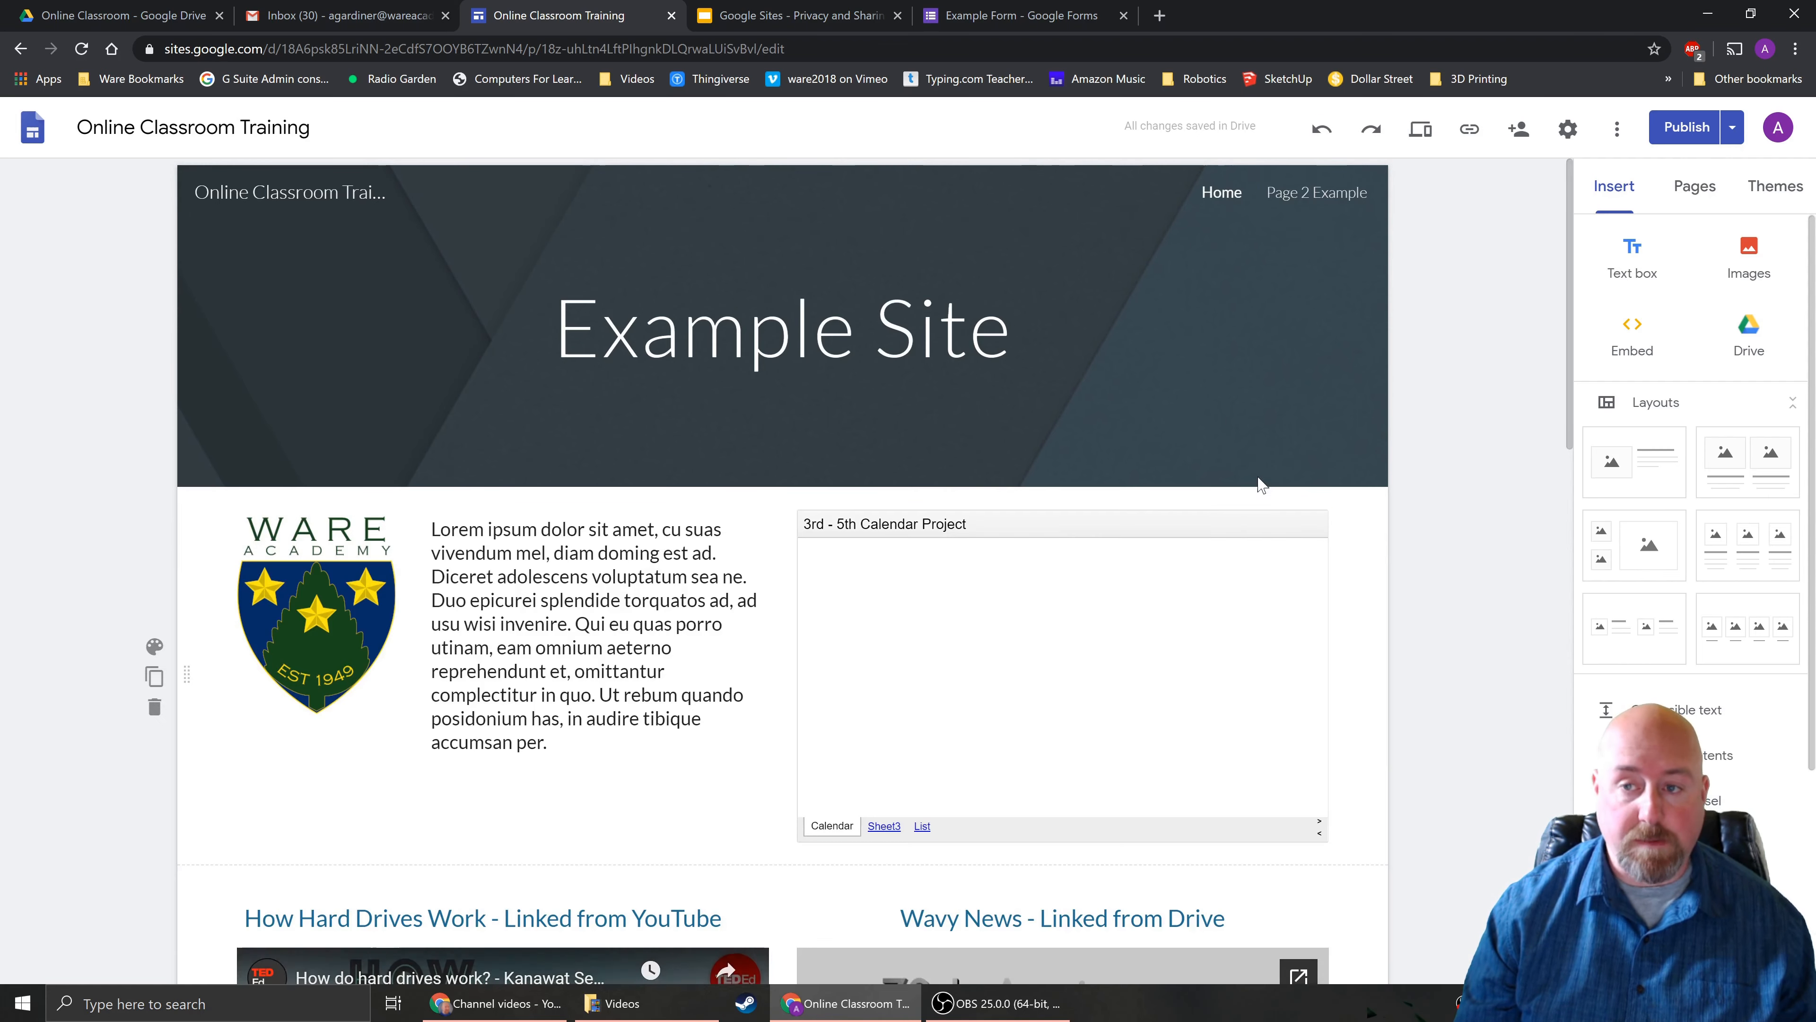
pyautogui.scroll(-6, 1419, 472)
pyautogui.scroll(6, 1419, 400)
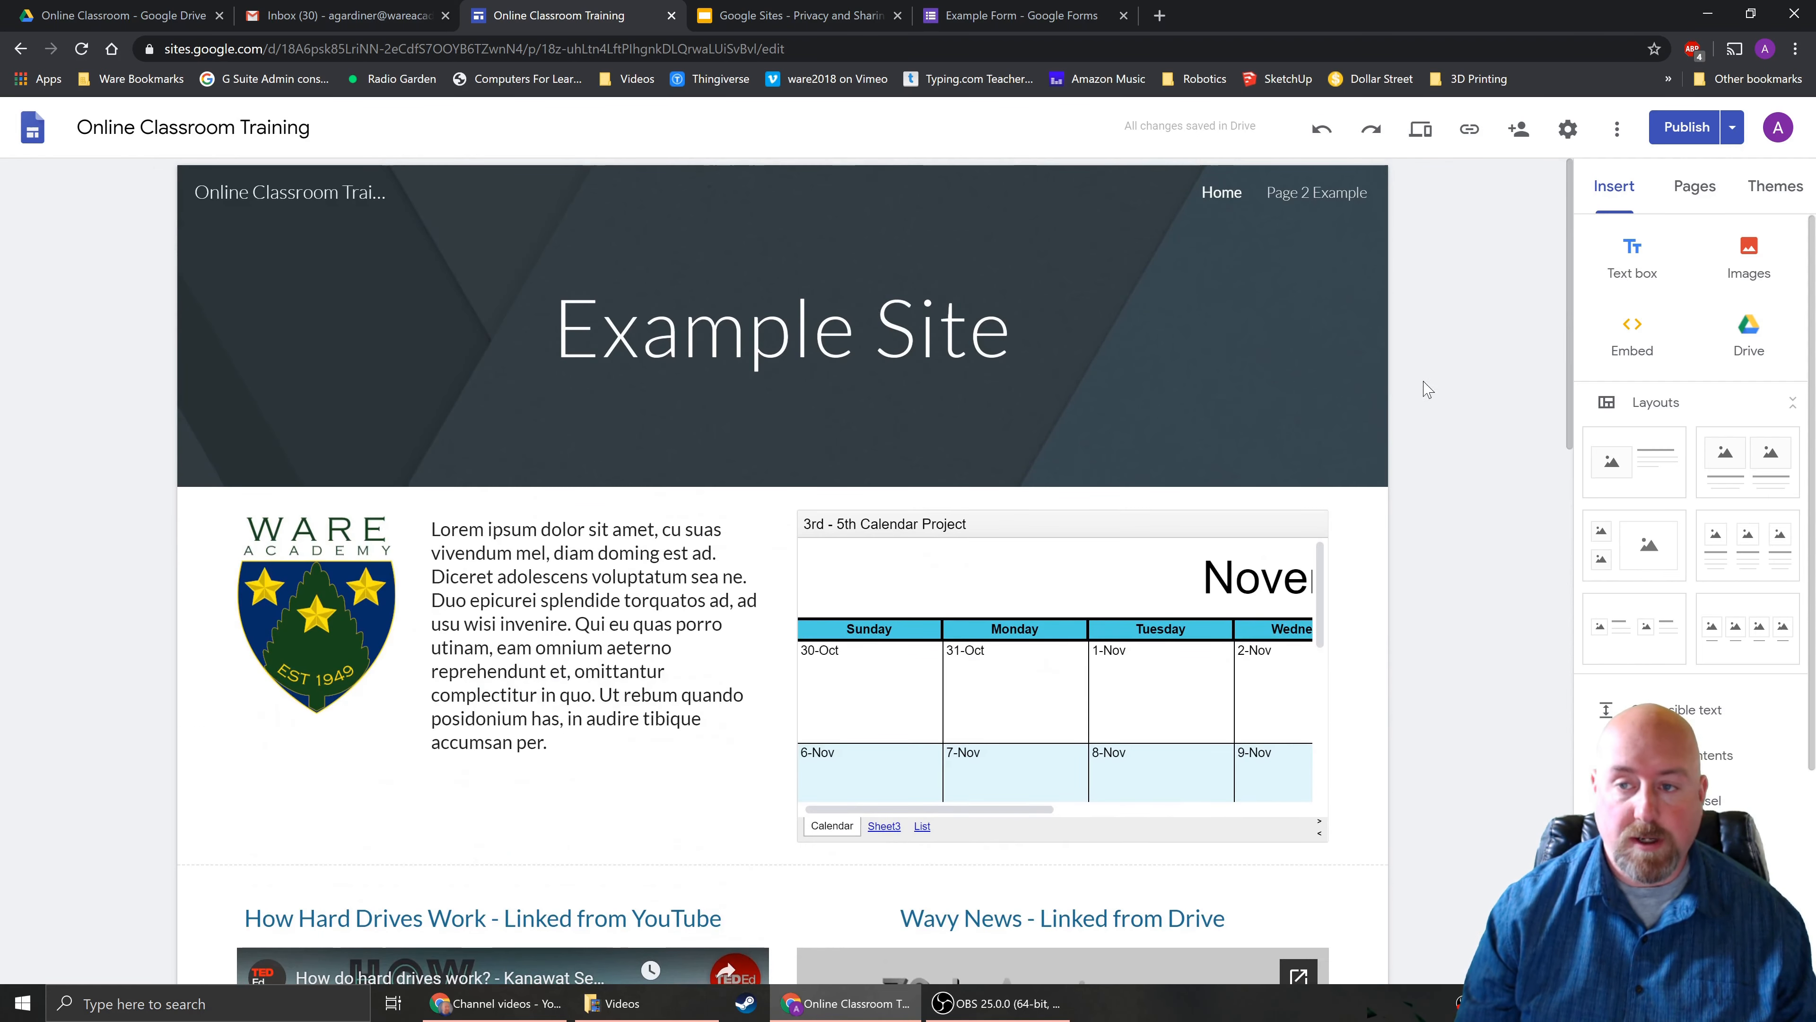
pyautogui.click(1326, 193)
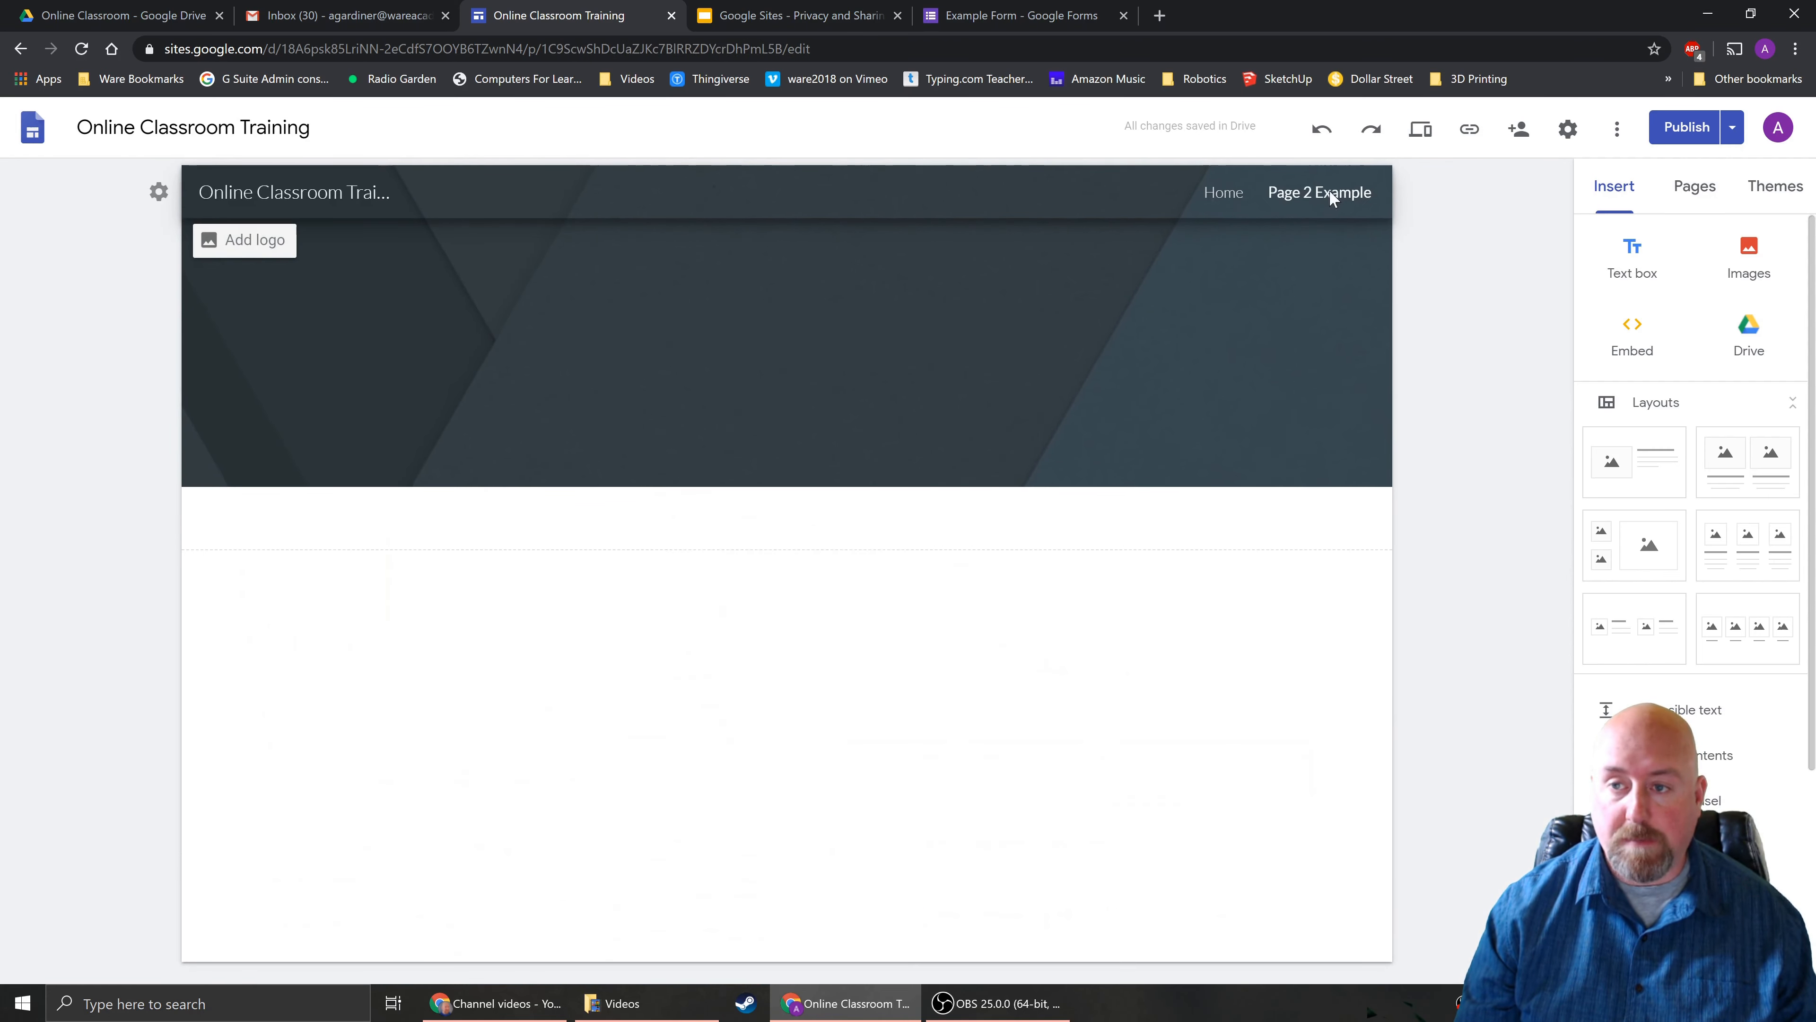
pyautogui.click(1219, 191)
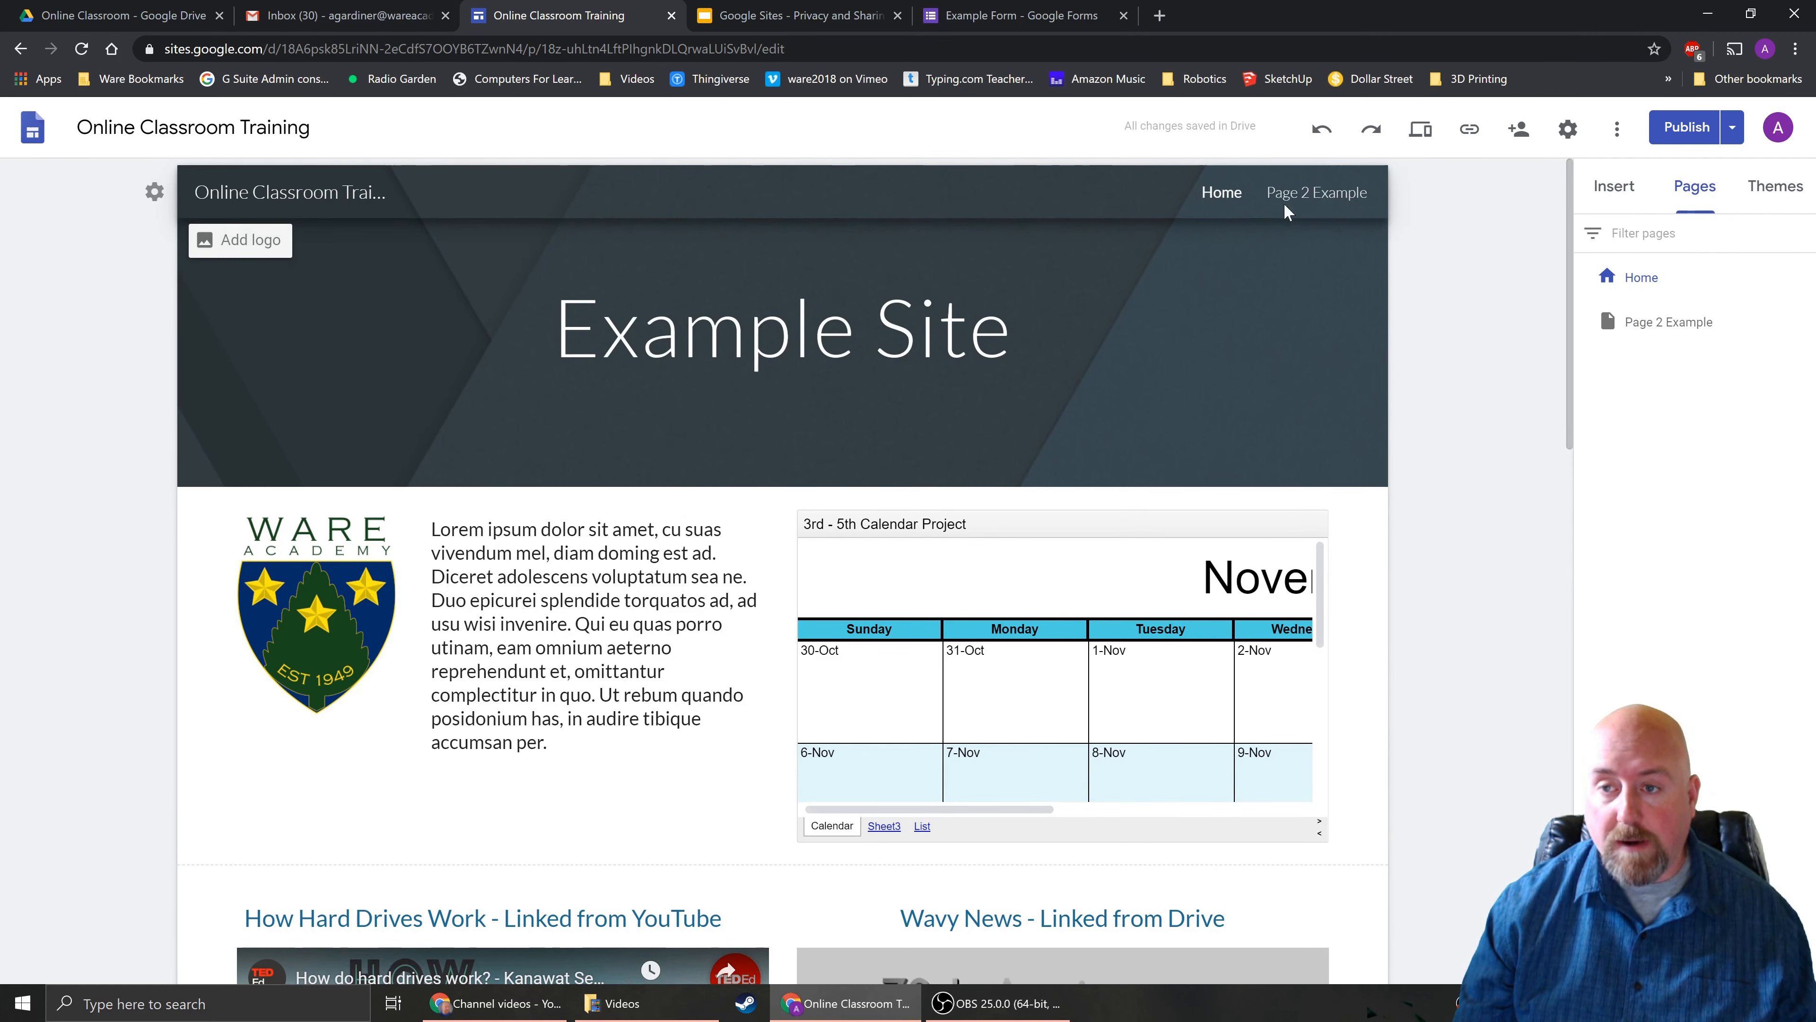
# Step: Add a new page named "About" to the site
pyautogui.click(1694, 936)
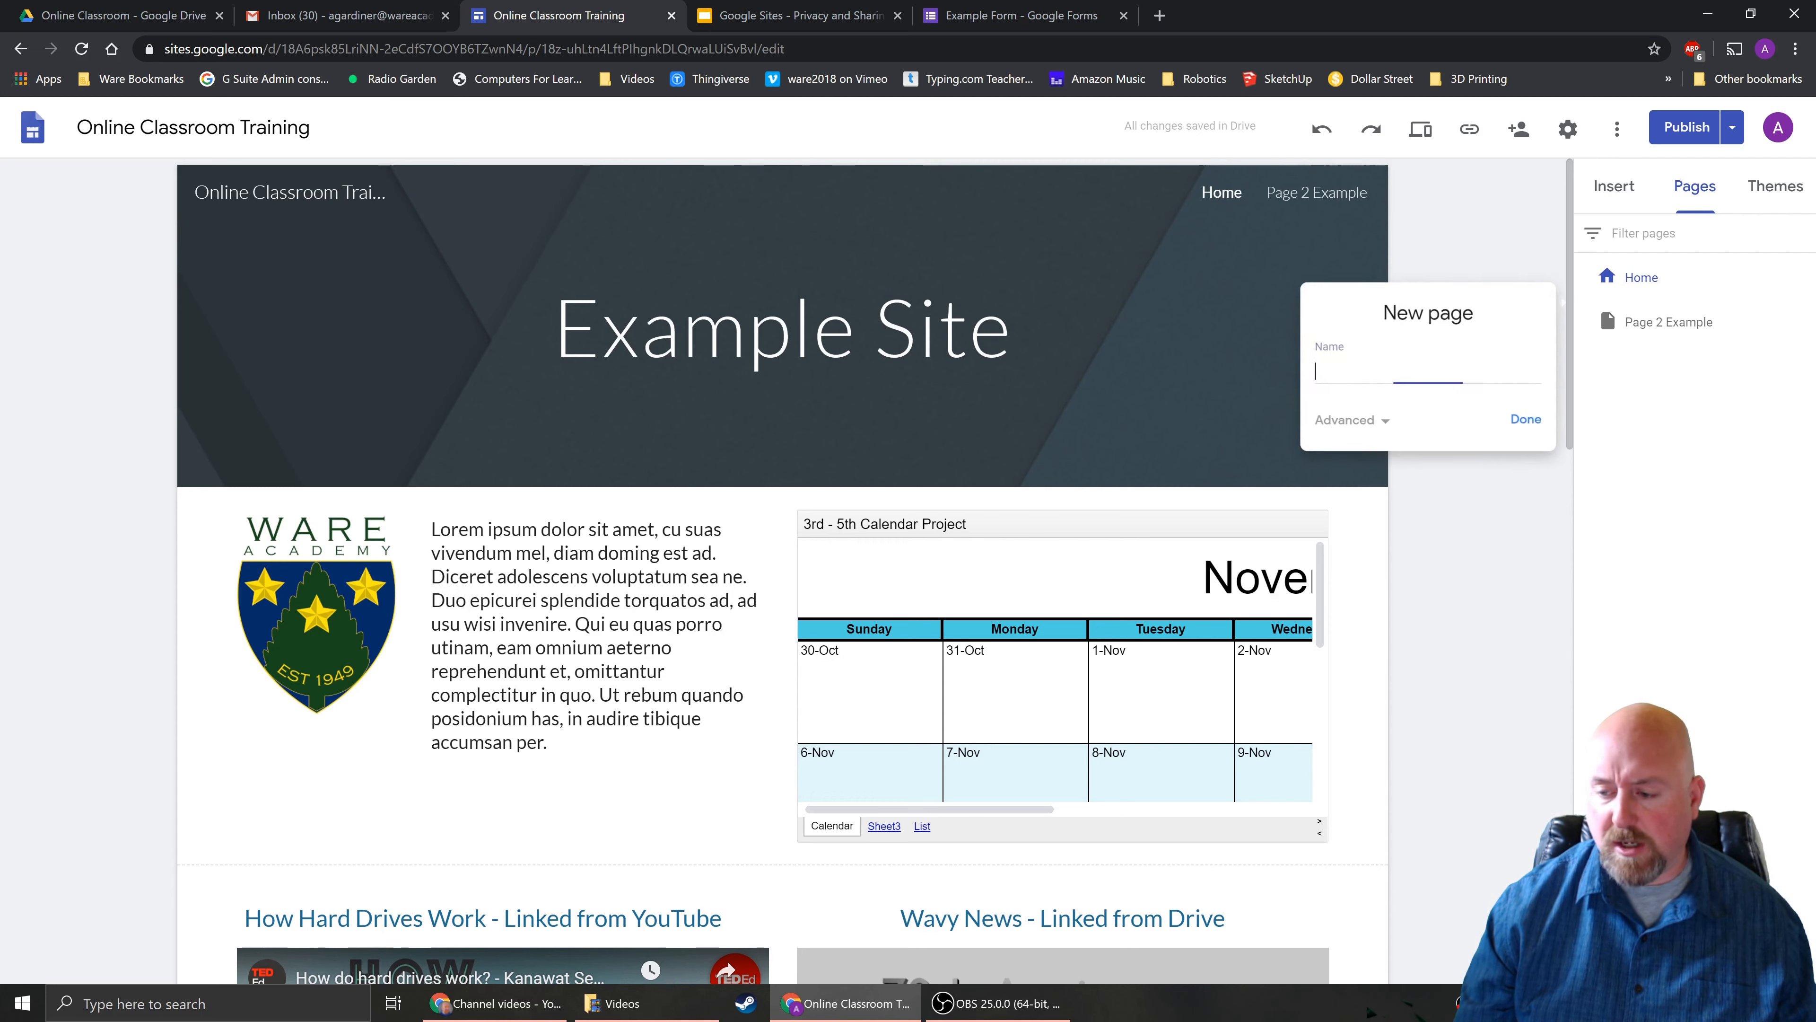
pyautogui.write('Aboiyut')
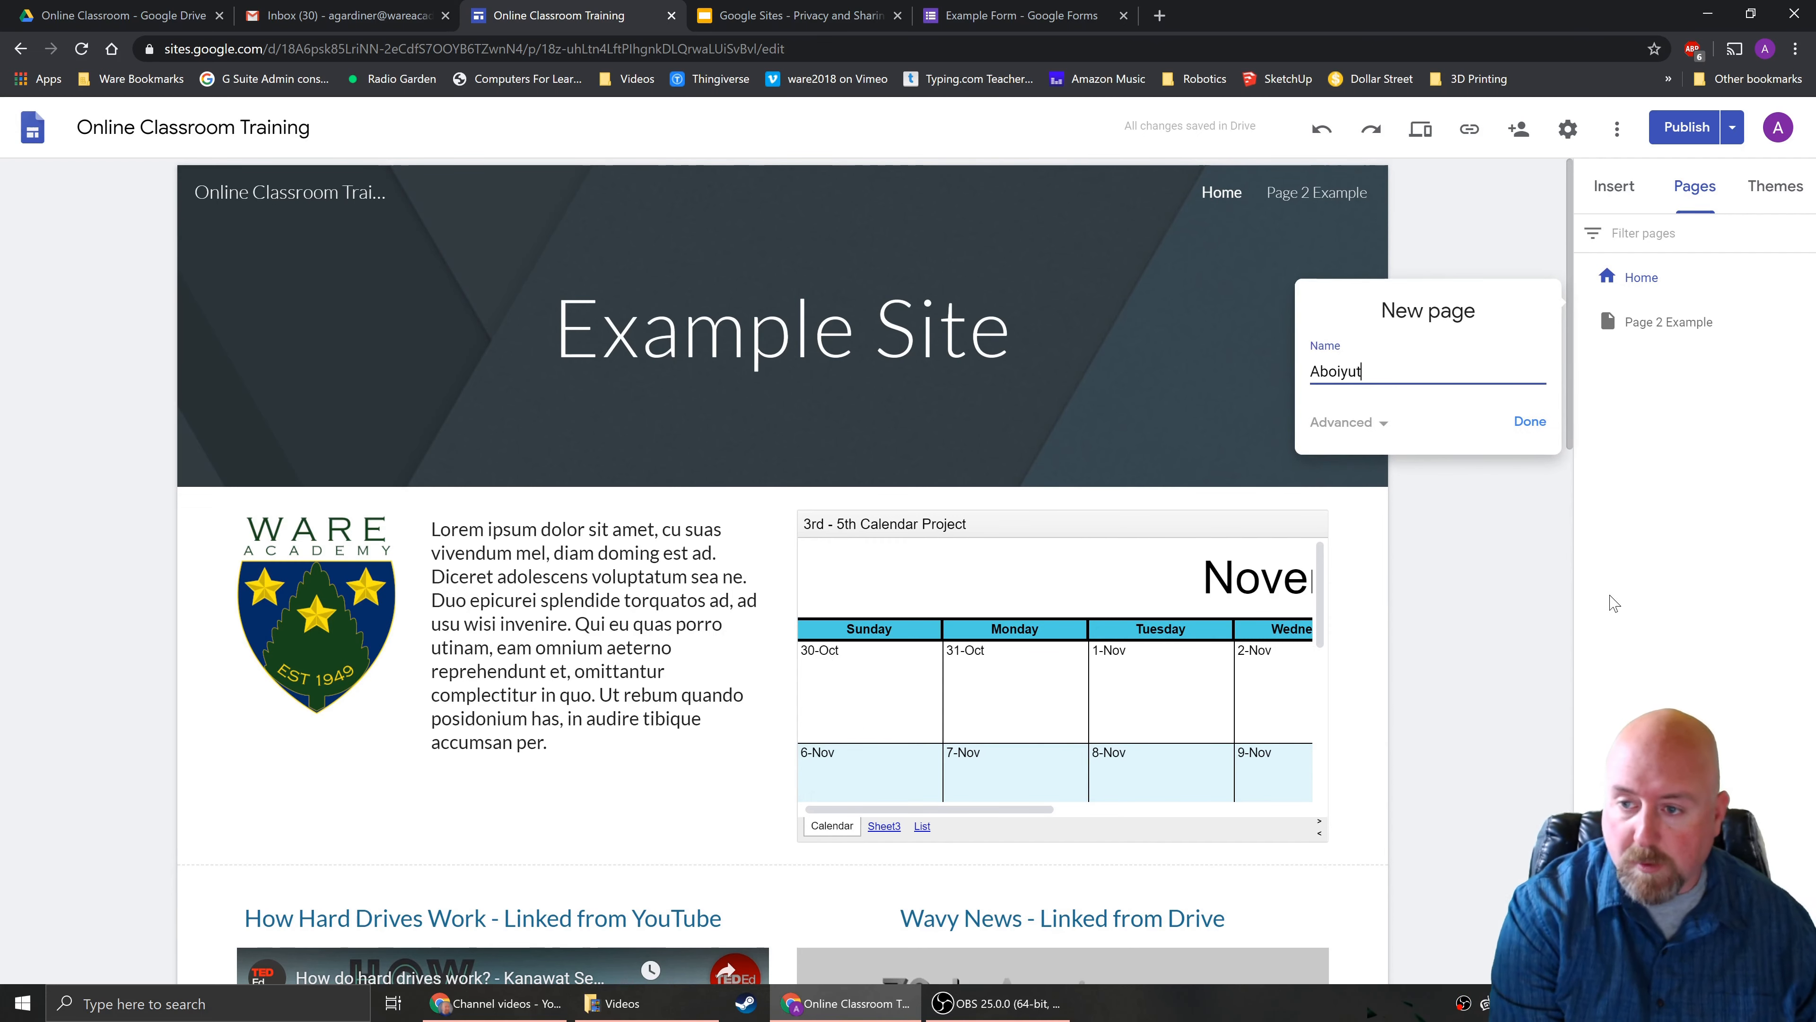
pyautogui.press('BackSpace')
pyautogui.press('BackSpace')
pyautogui.press('BackSpace')
pyautogui.press('BackSpace')
pyautogui.write('ut')
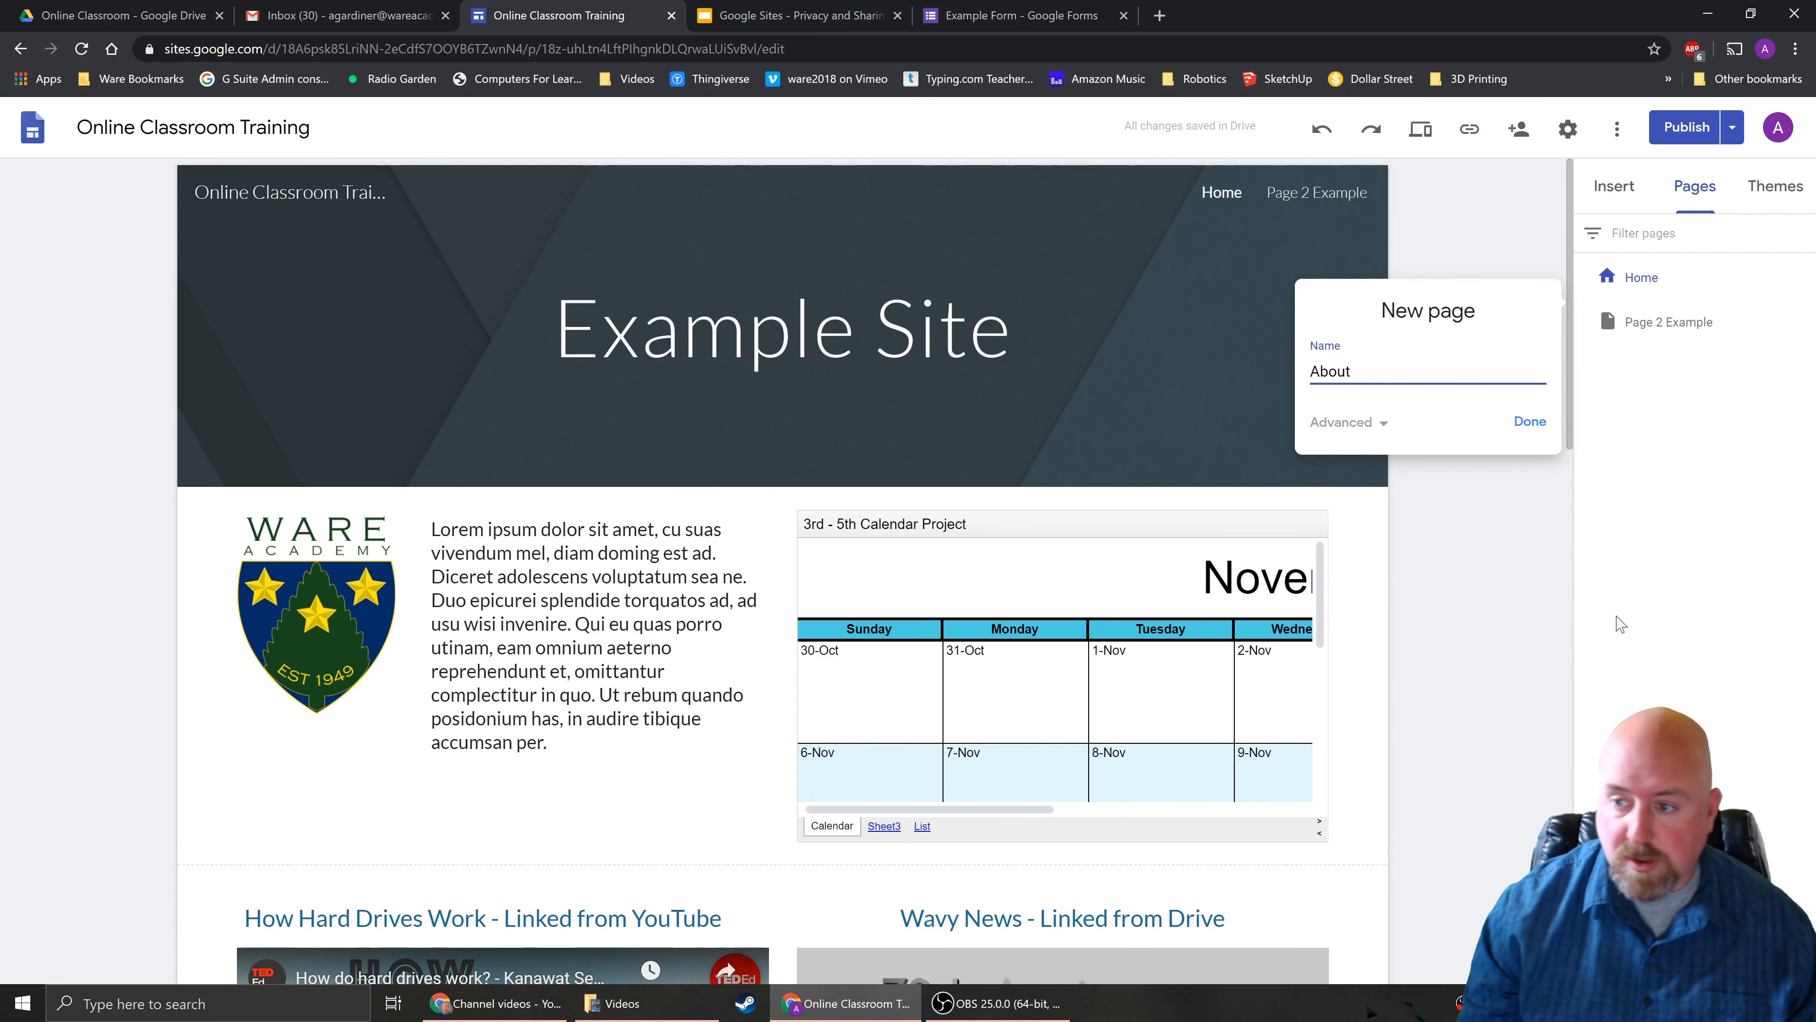
pyautogui.click(1516, 426)
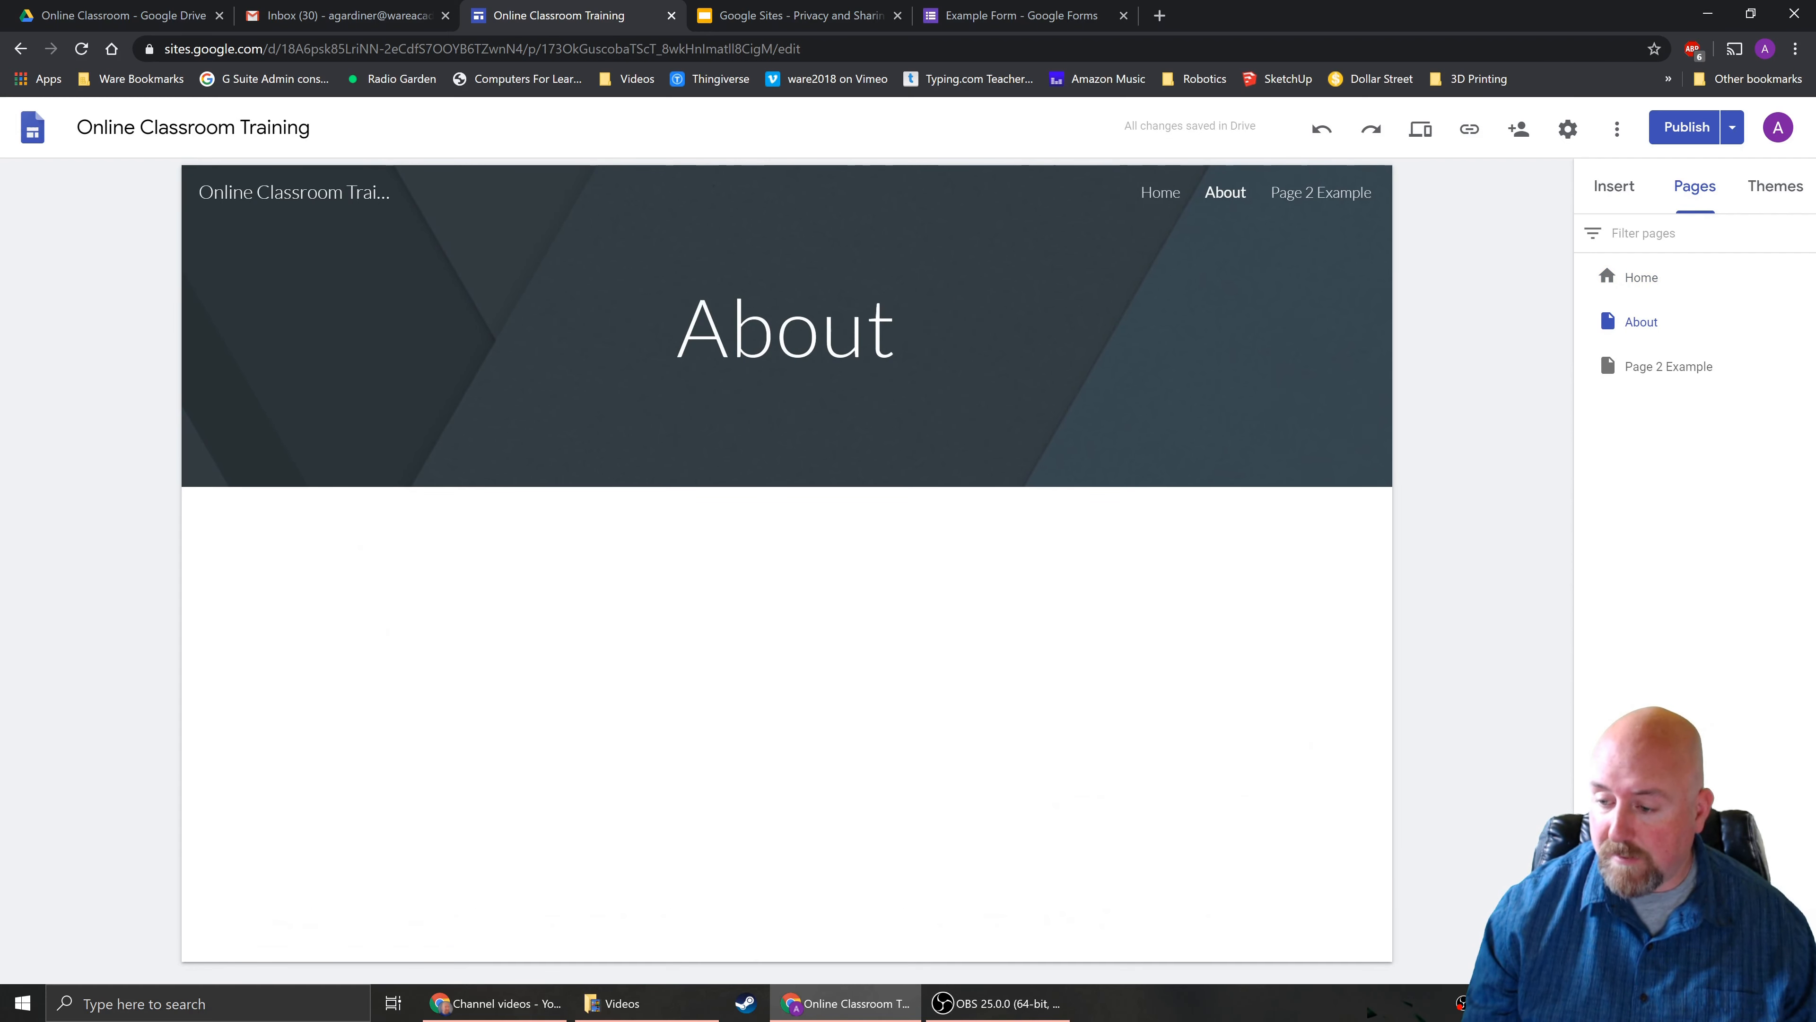
# Step: Add another new page named "Contact Us" to the site
pyautogui.click(1694, 935)
pyautogui.write('C')
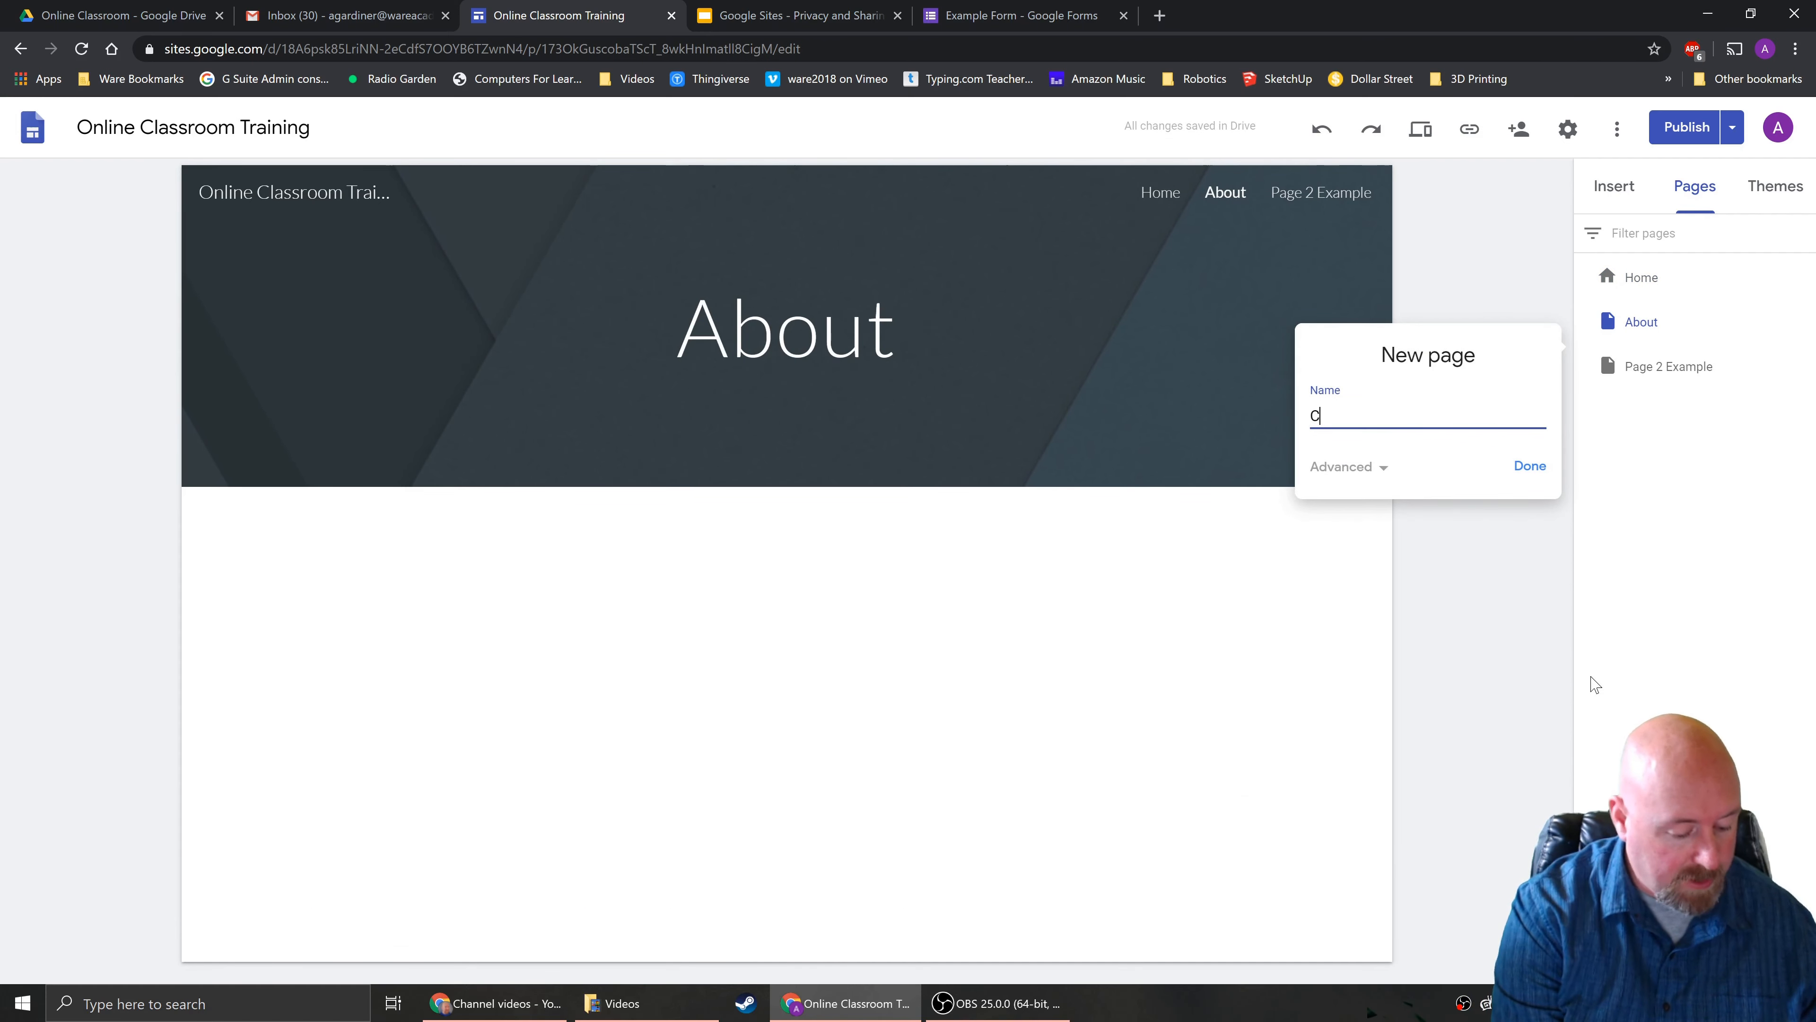
pyautogui.write('ontact Us')
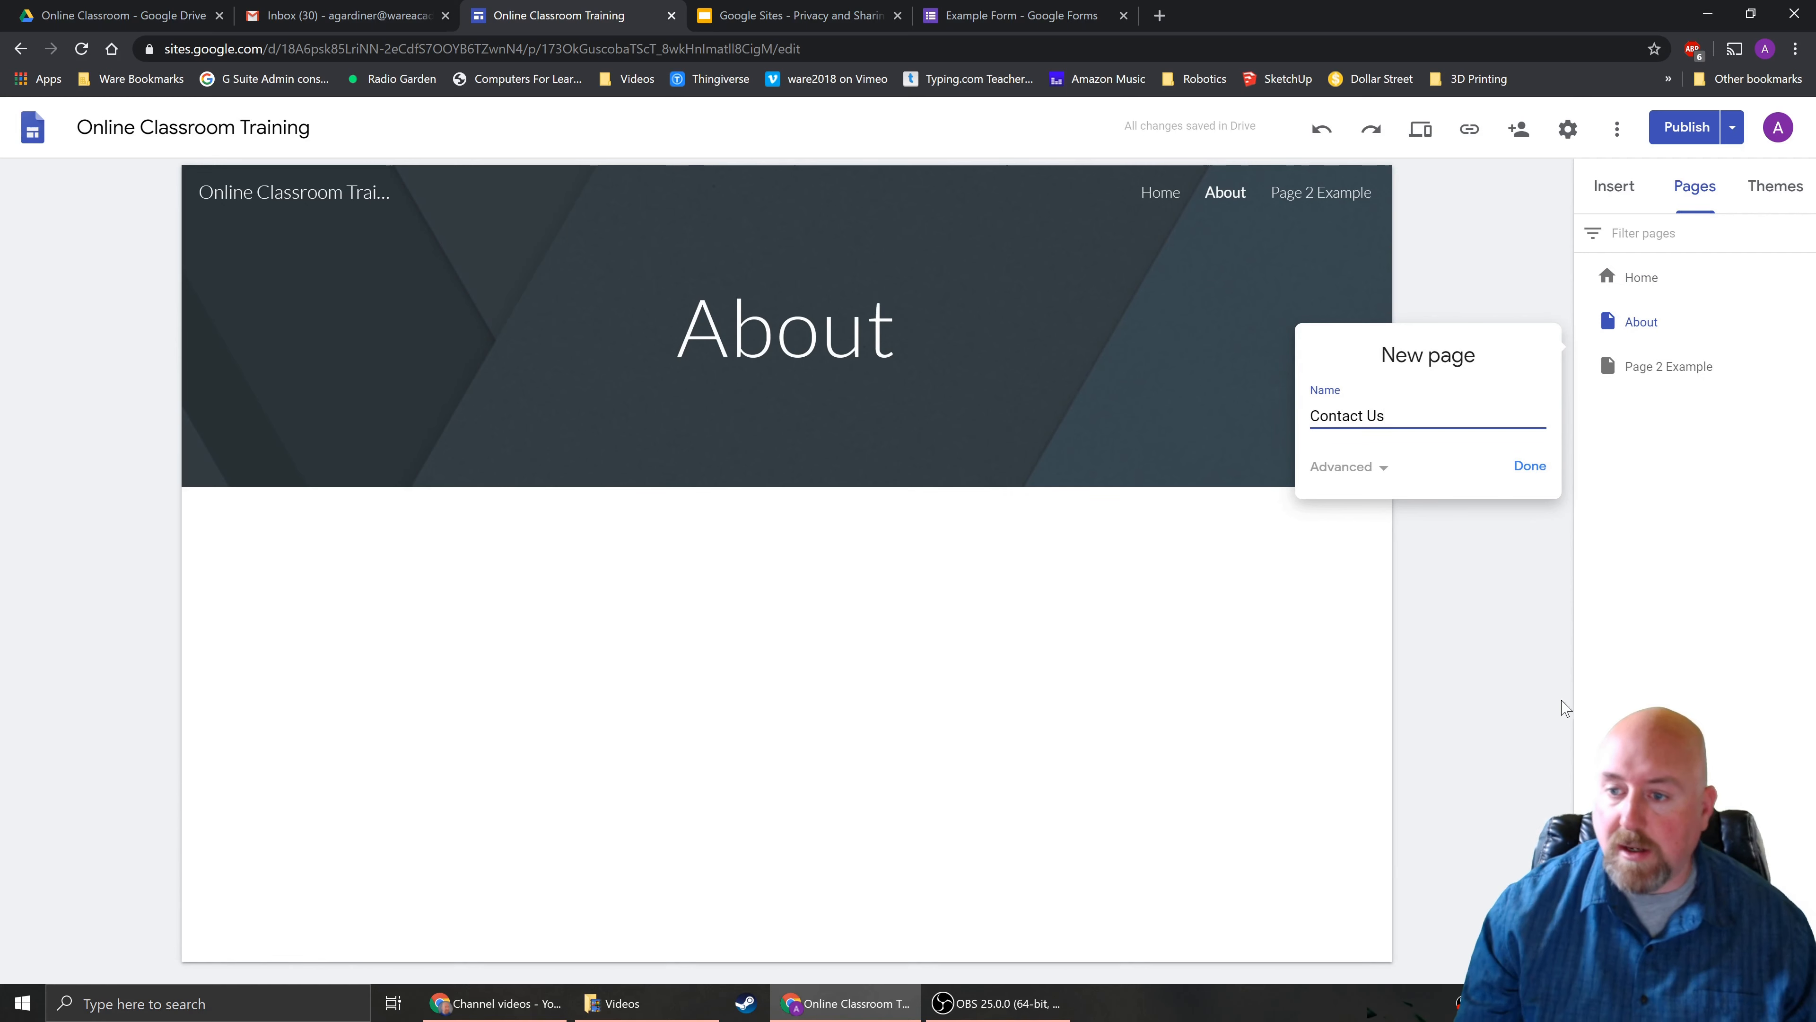
pyautogui.click(1528, 469)
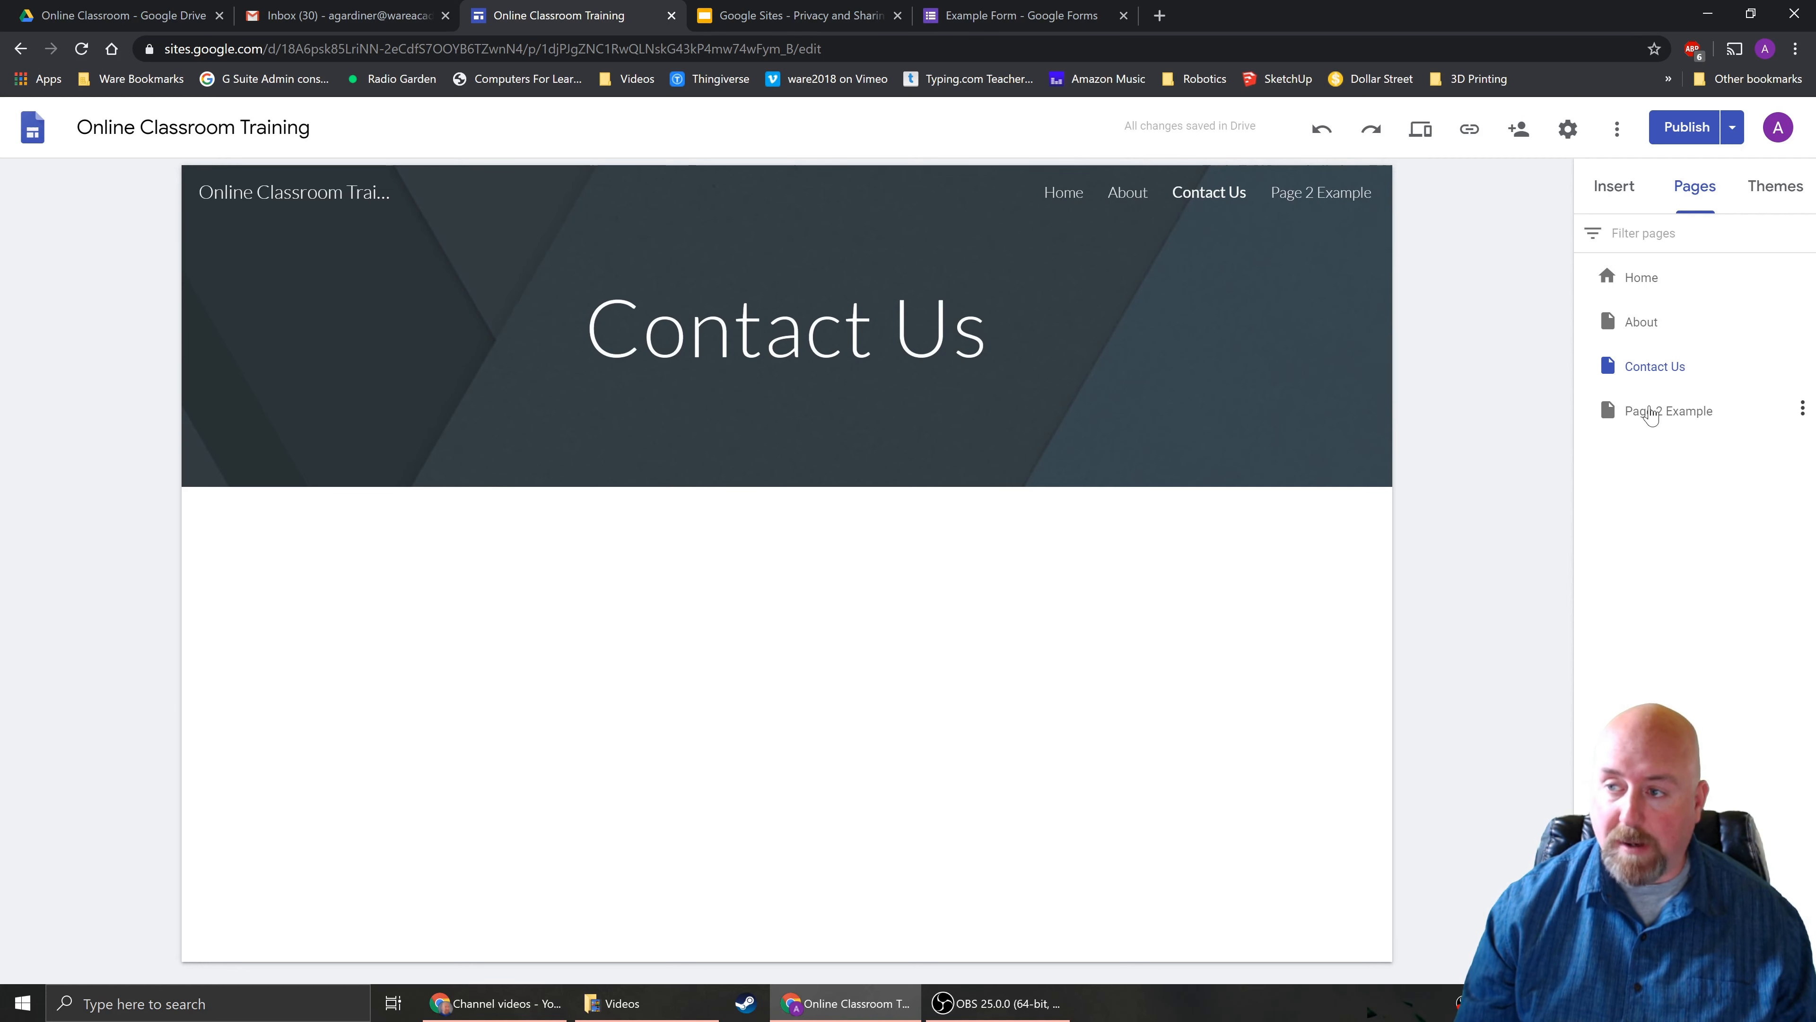
# Step: Make Page 2 Example a subpage of About and check the About entry in the site navigation
pyautogui.moveTo(1646, 416); pyautogui.dragTo(1649, 322)
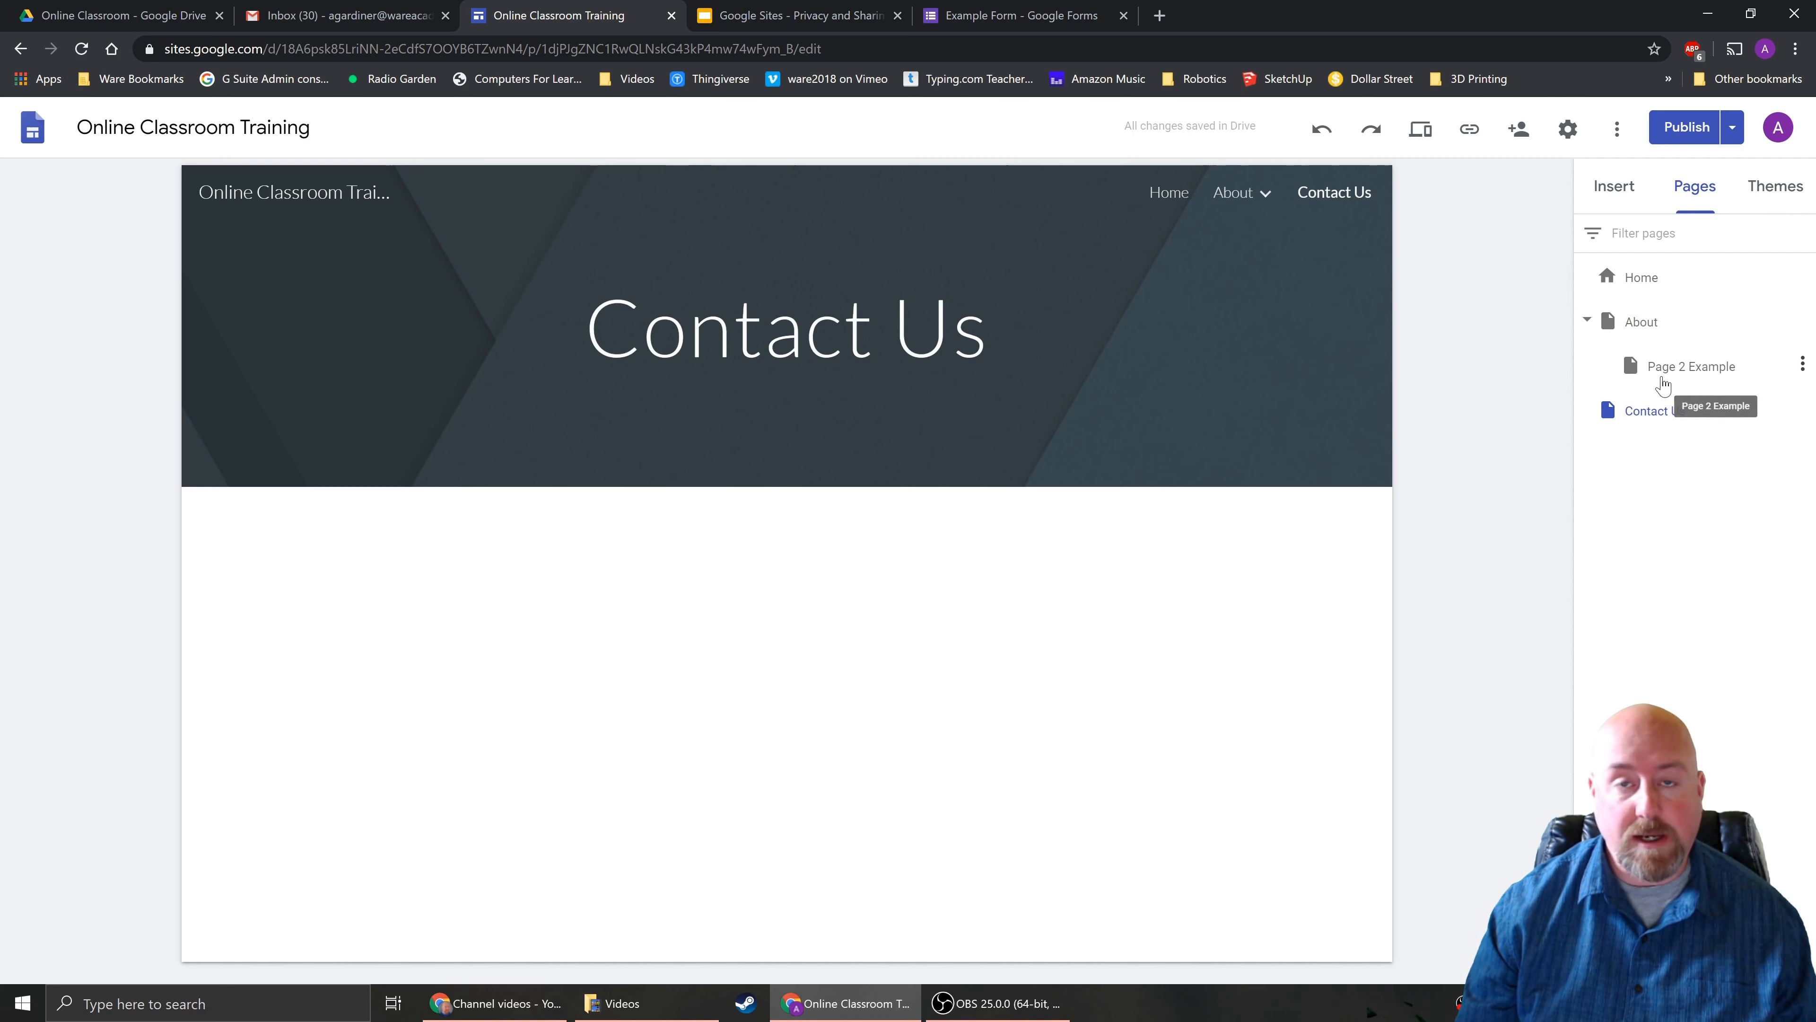
pyautogui.moveTo(1272, 208)
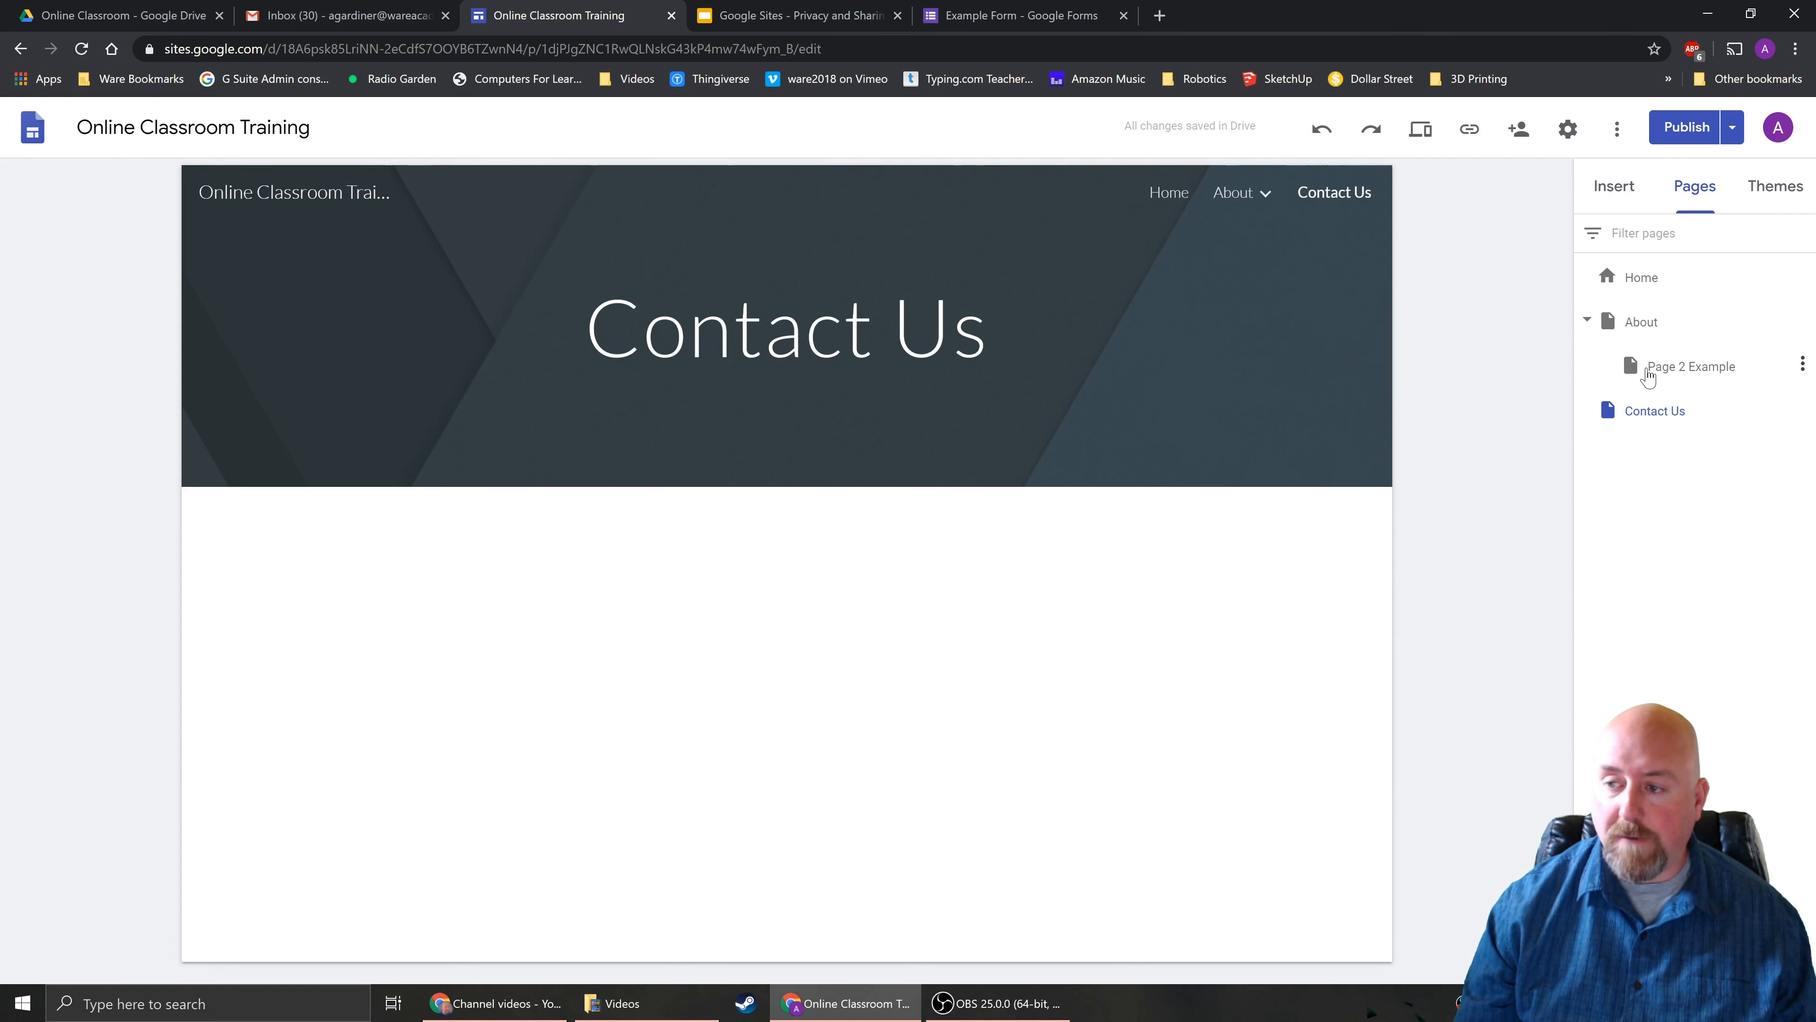
# Step: Try nesting Contact Us under Page 2 Example in the site navigation, and move it back to the top level
pyautogui.moveTo(1634, 413); pyautogui.dragTo(1660, 375)
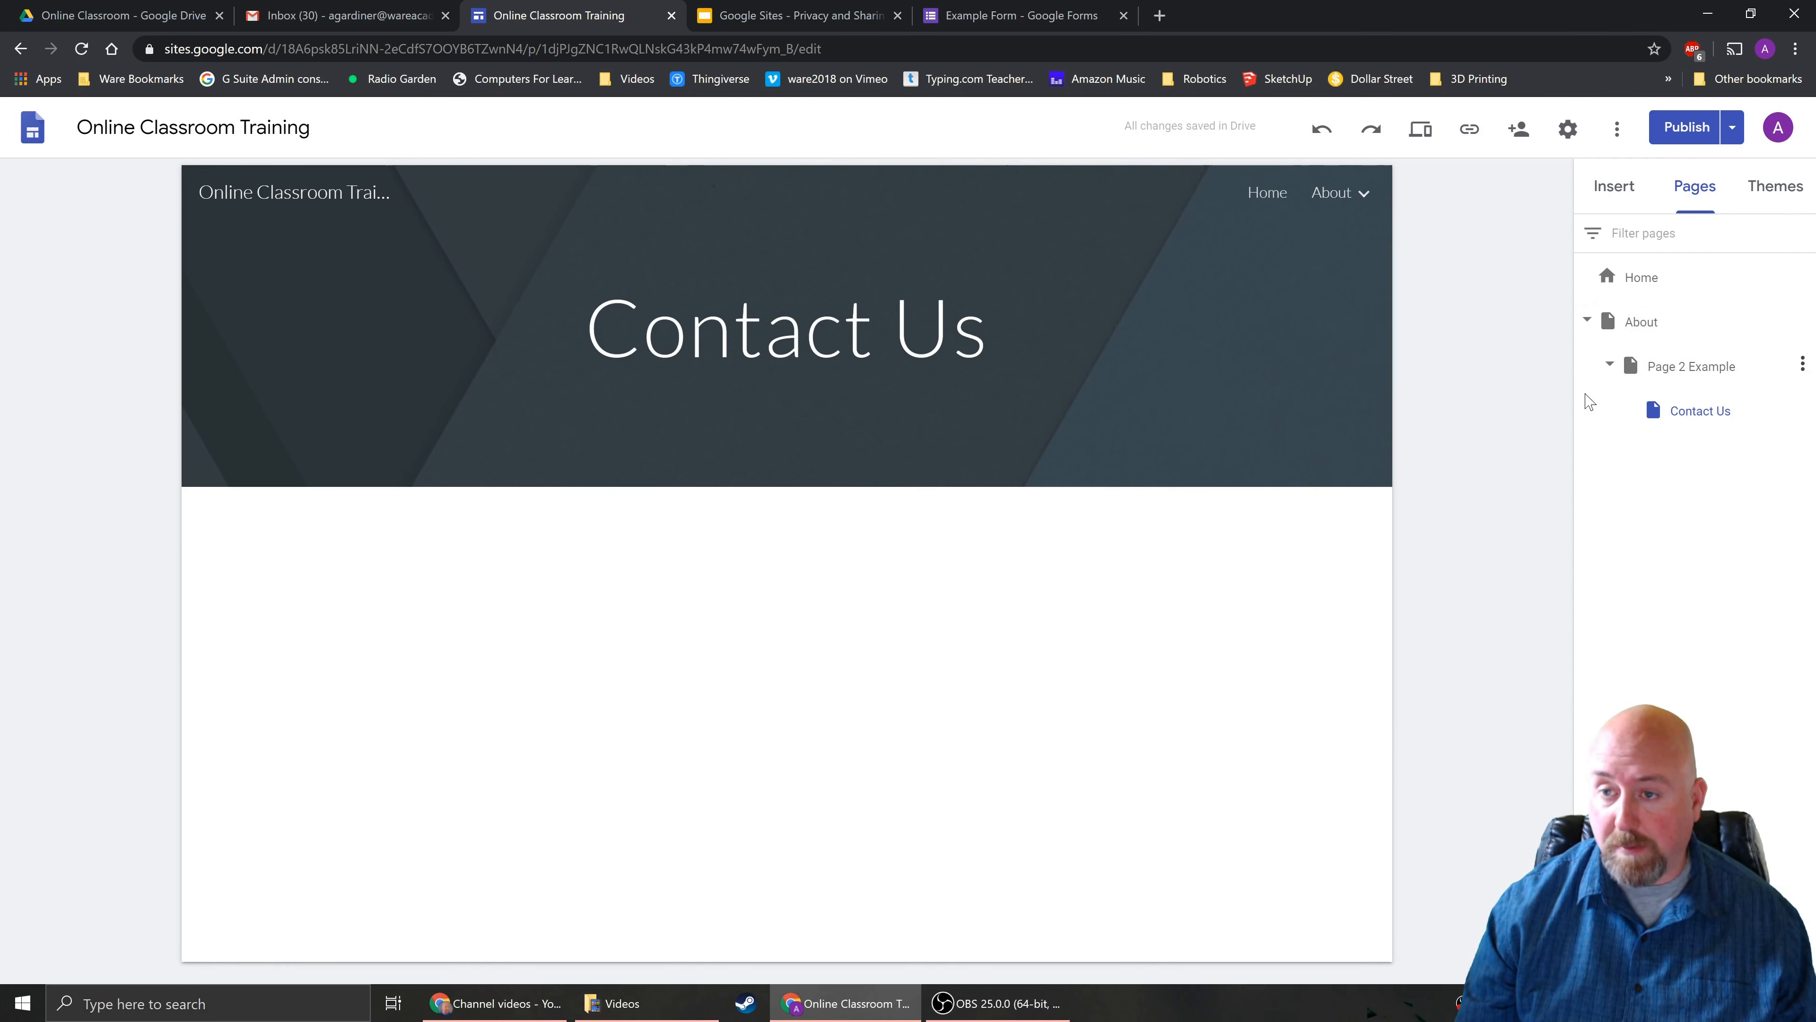
pyautogui.moveTo(1338, 197)
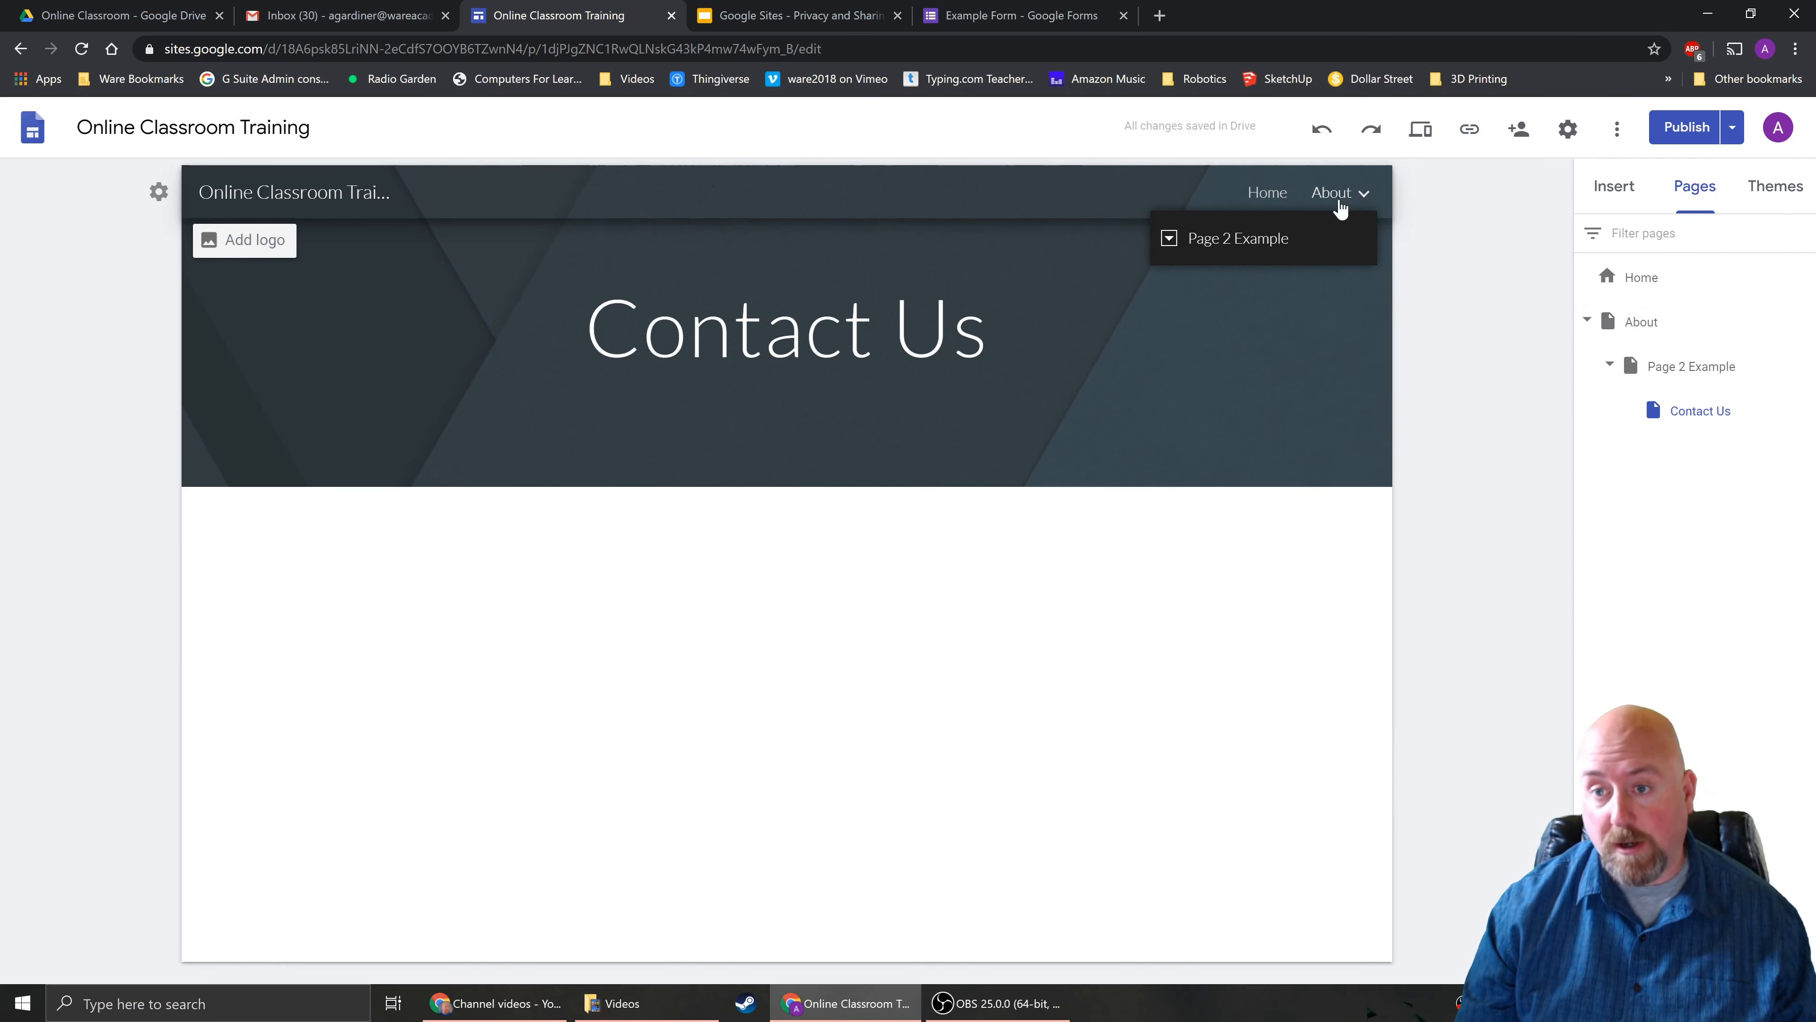
pyautogui.click(1220, 243)
pyautogui.moveTo(1358, 193)
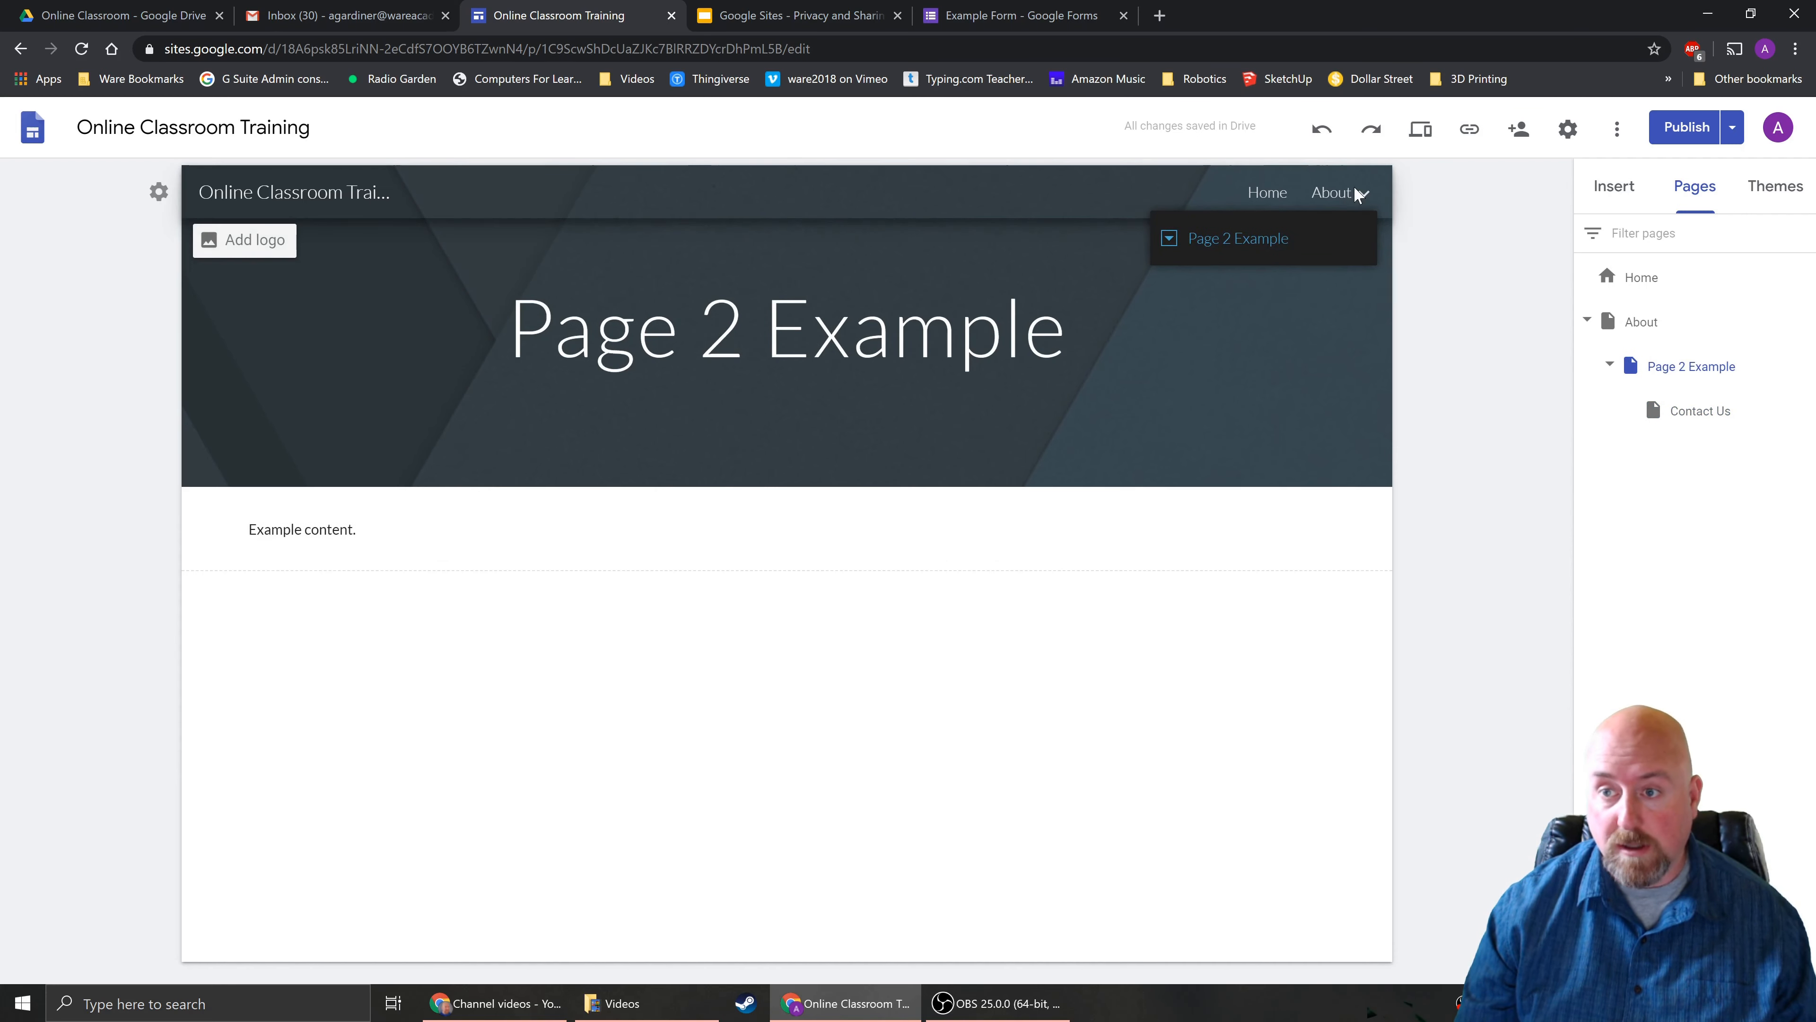
pyautogui.click(1168, 240)
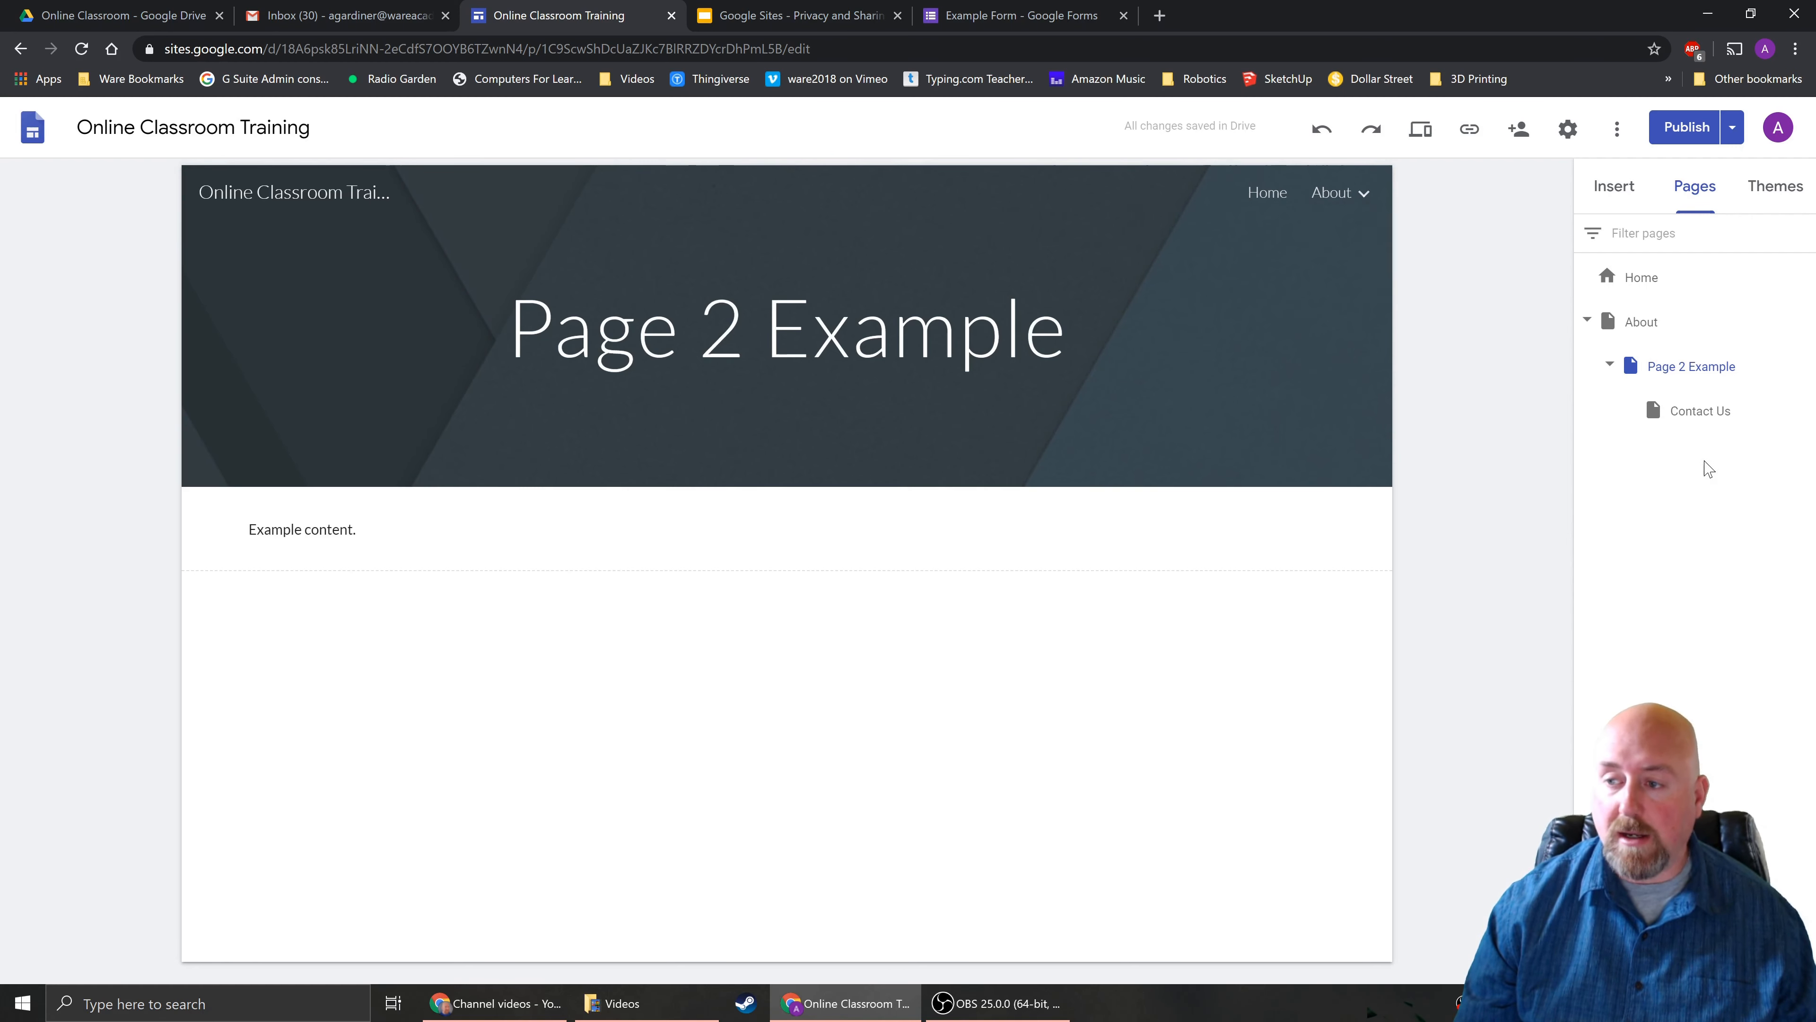
pyautogui.moveTo(1670, 421); pyautogui.dragTo(1623, 438)
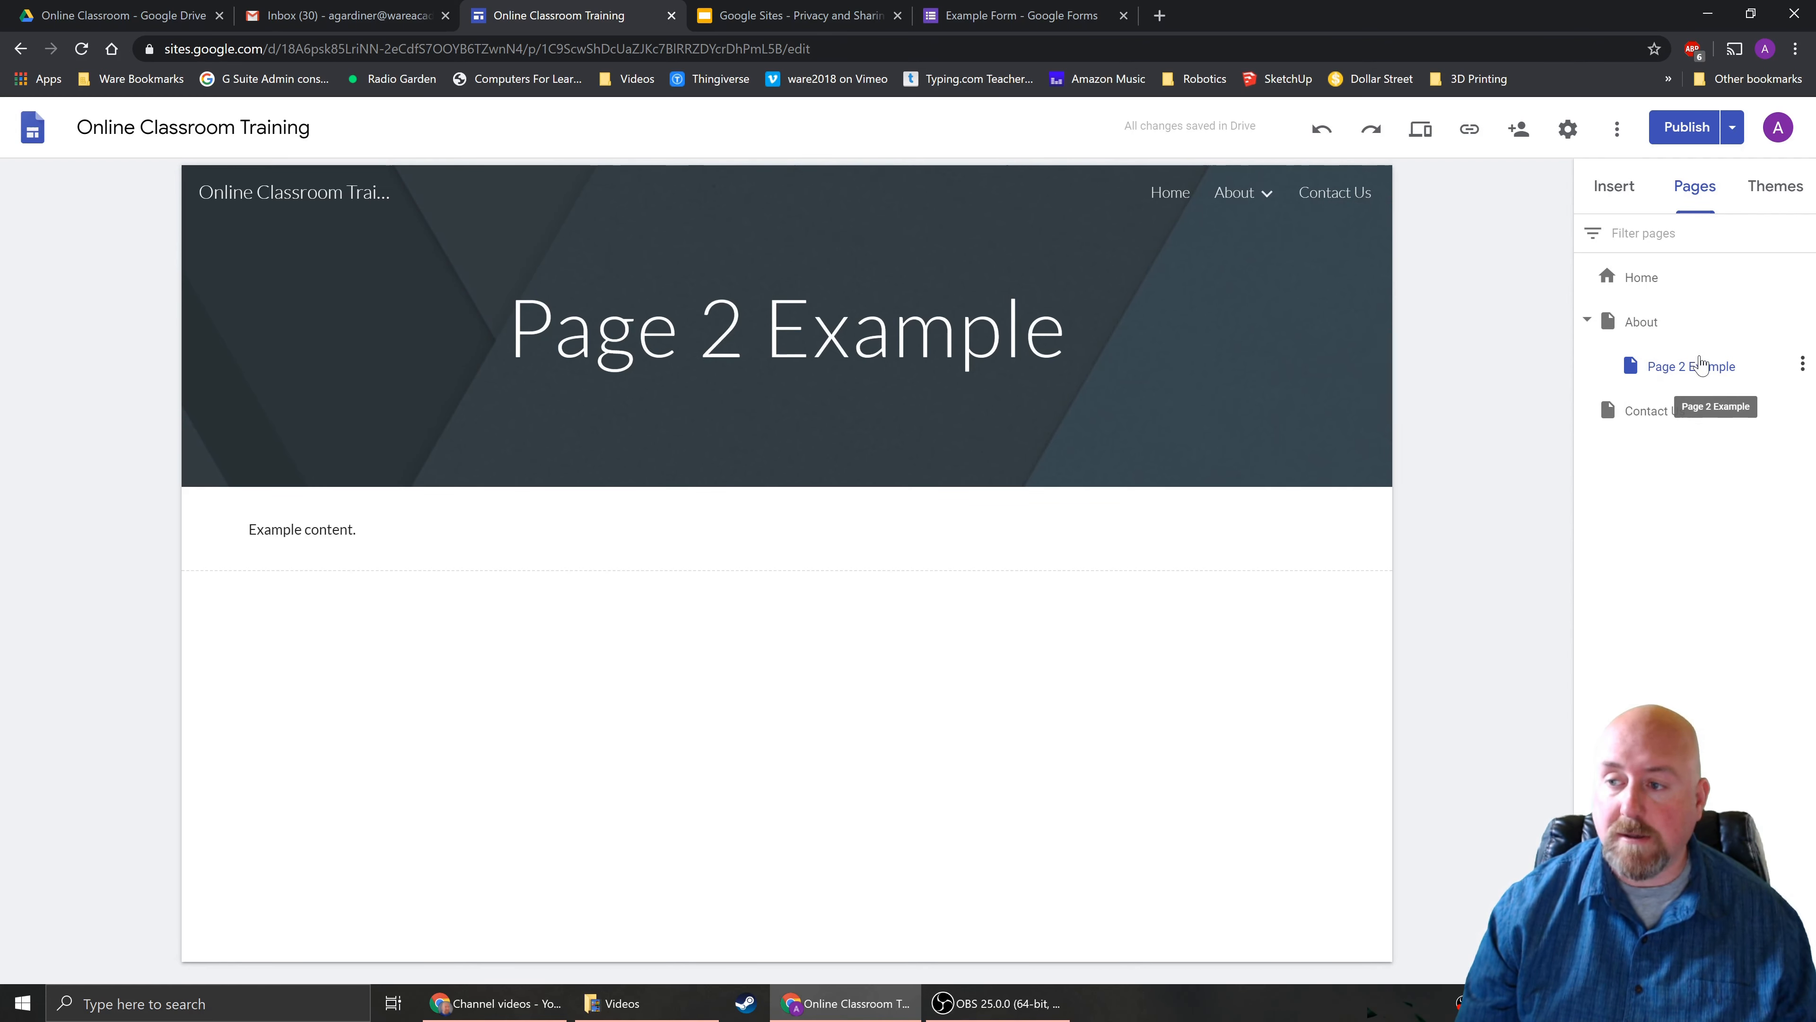
# Step: Insert a button named "New Page 2 Example" on the Home page, linked to the site's Page 2 Example page
pyautogui.click(1167, 191)
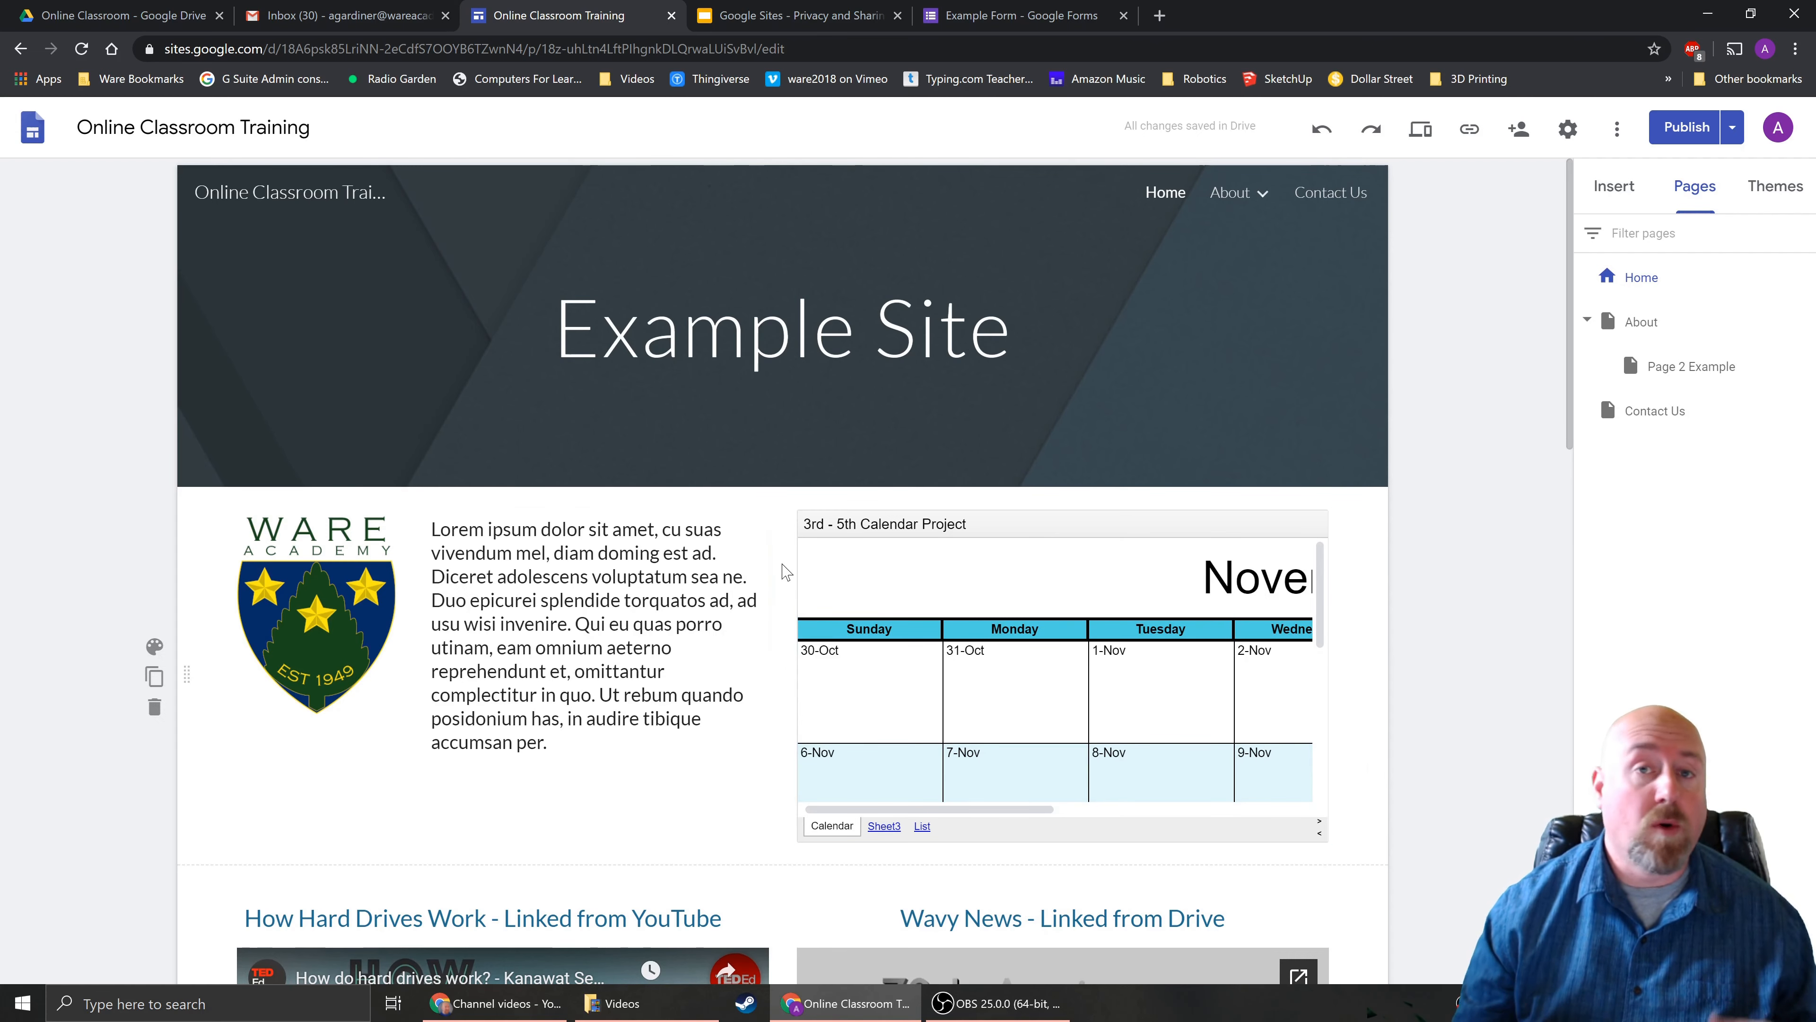
pyautogui.click(1631, 181)
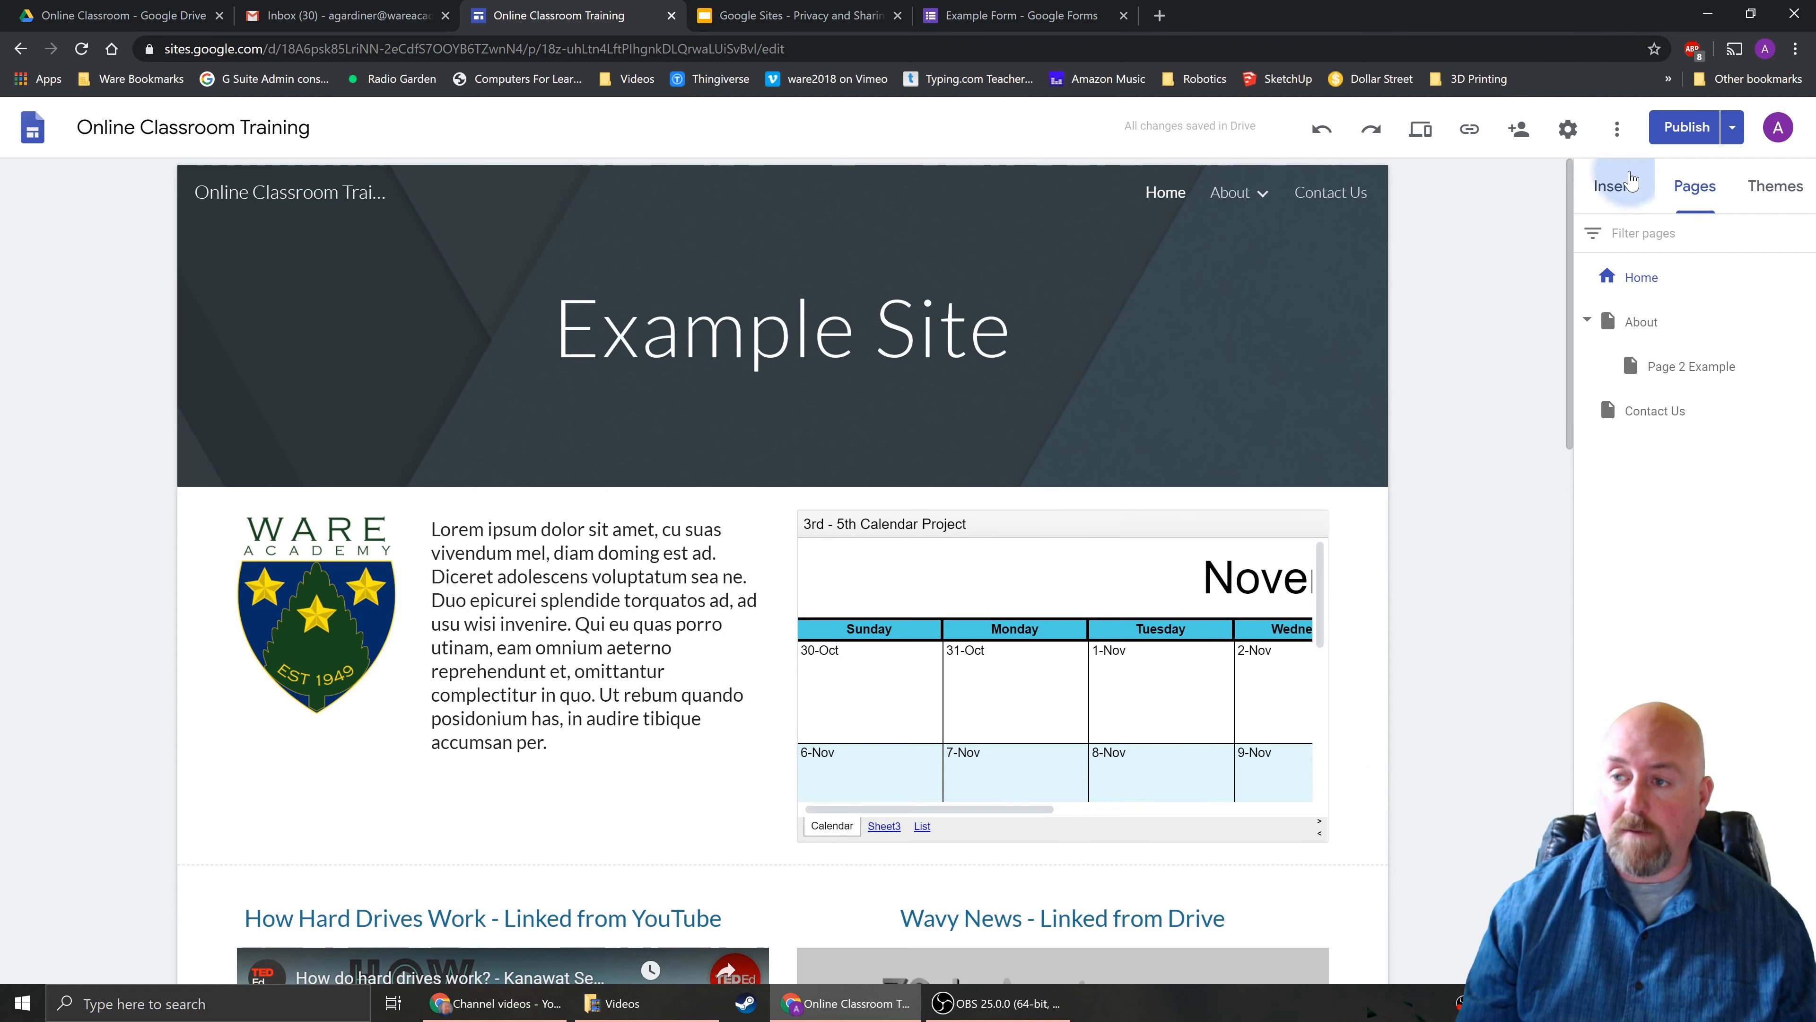
pyautogui.scroll(-5, 1383, 569)
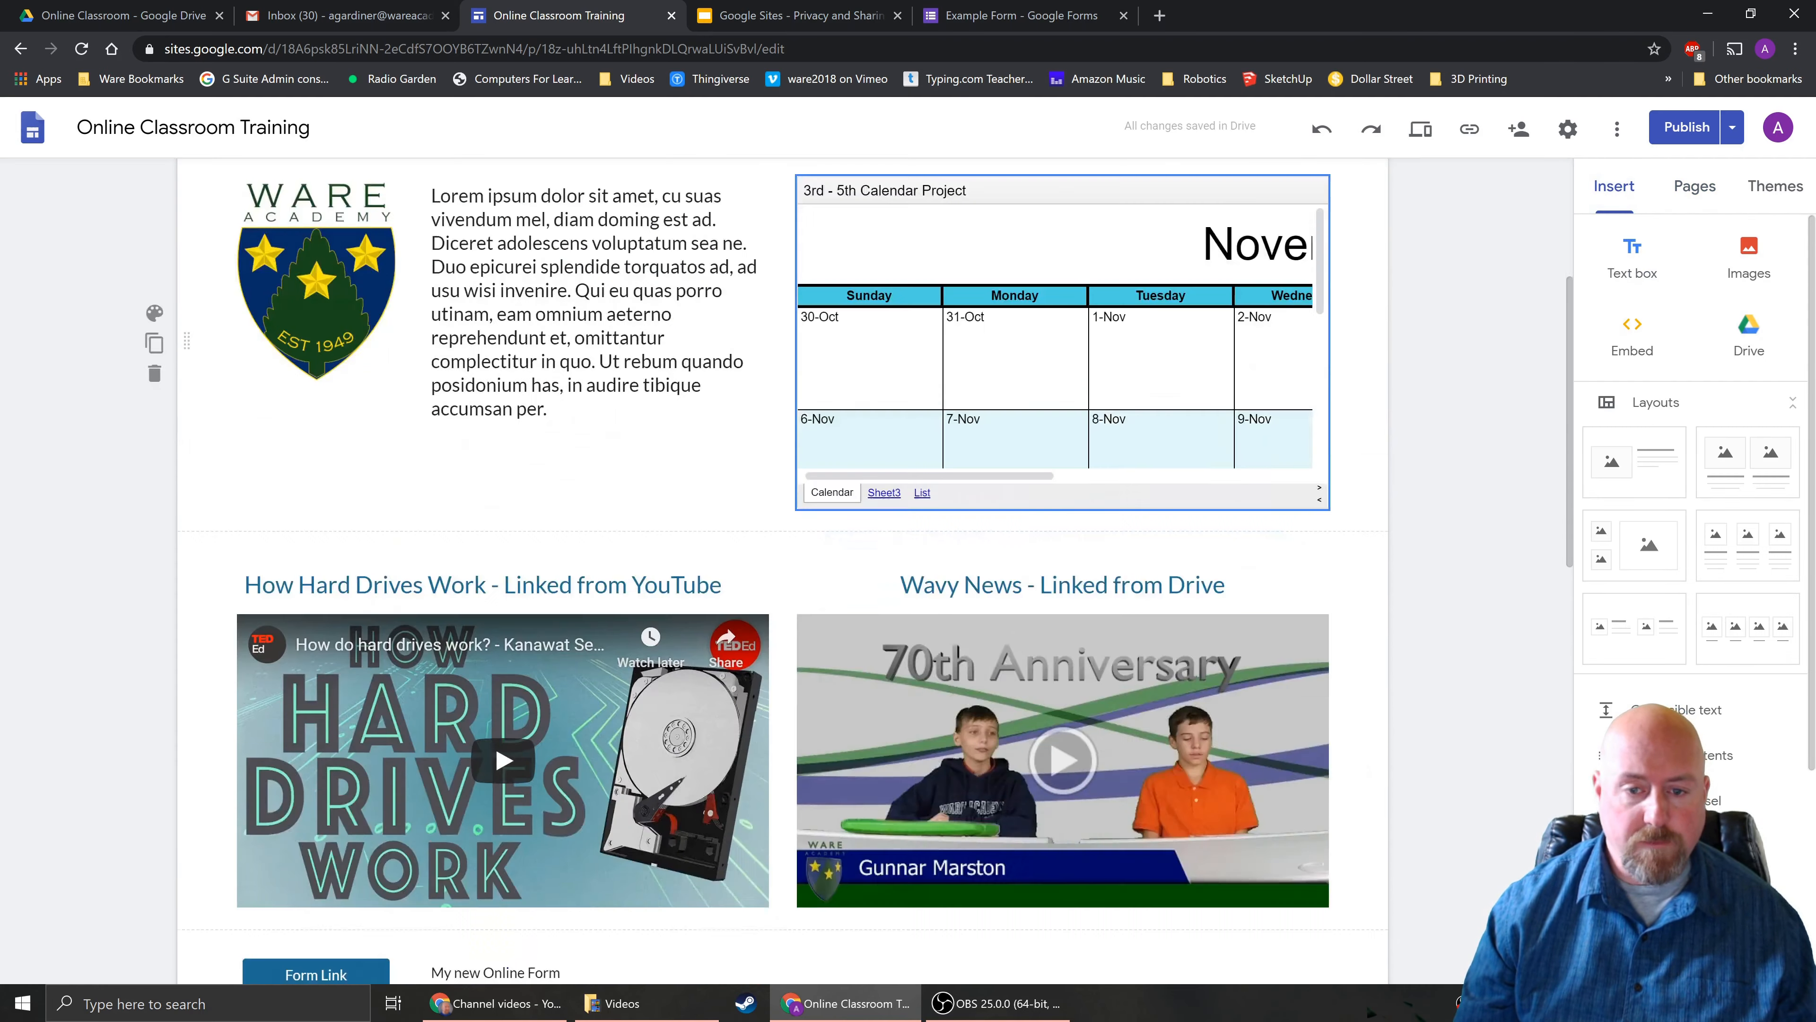
pyautogui.scroll(-10, 1358, 527)
pyautogui.scroll(15, 1358, 527)
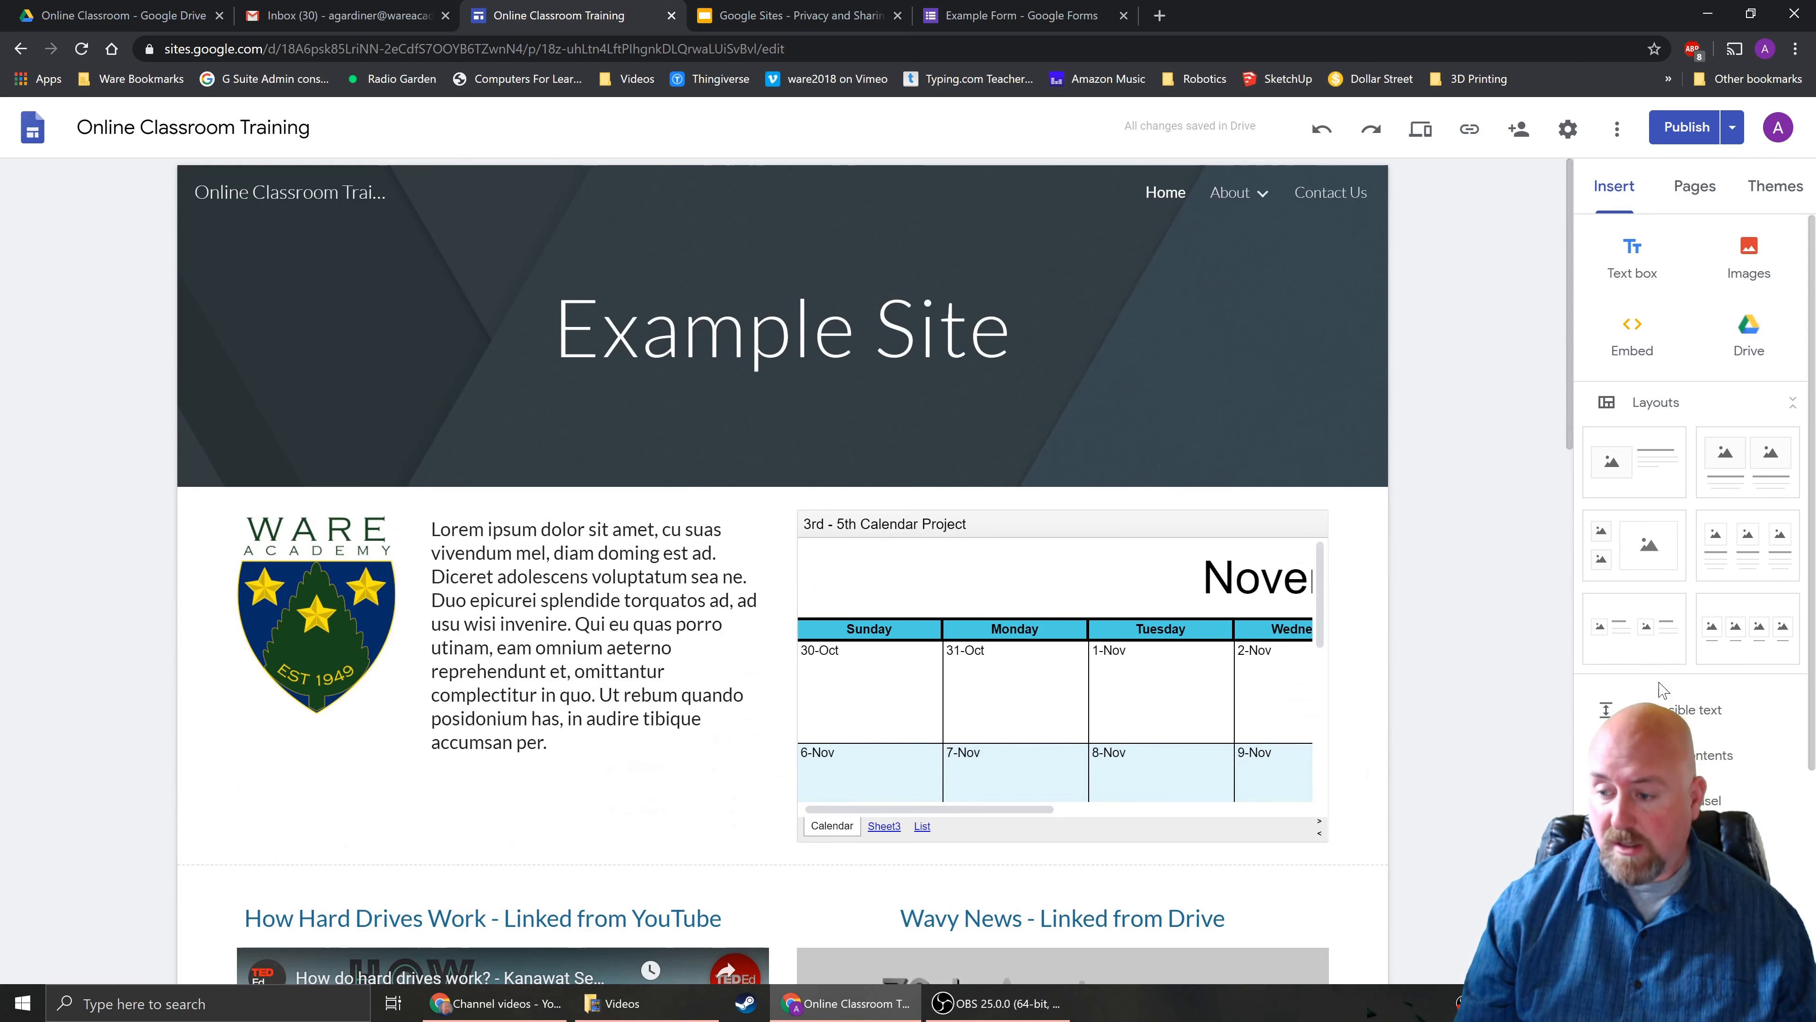
pyautogui.scroll(-4, 1660, 689)
pyautogui.click(1651, 551)
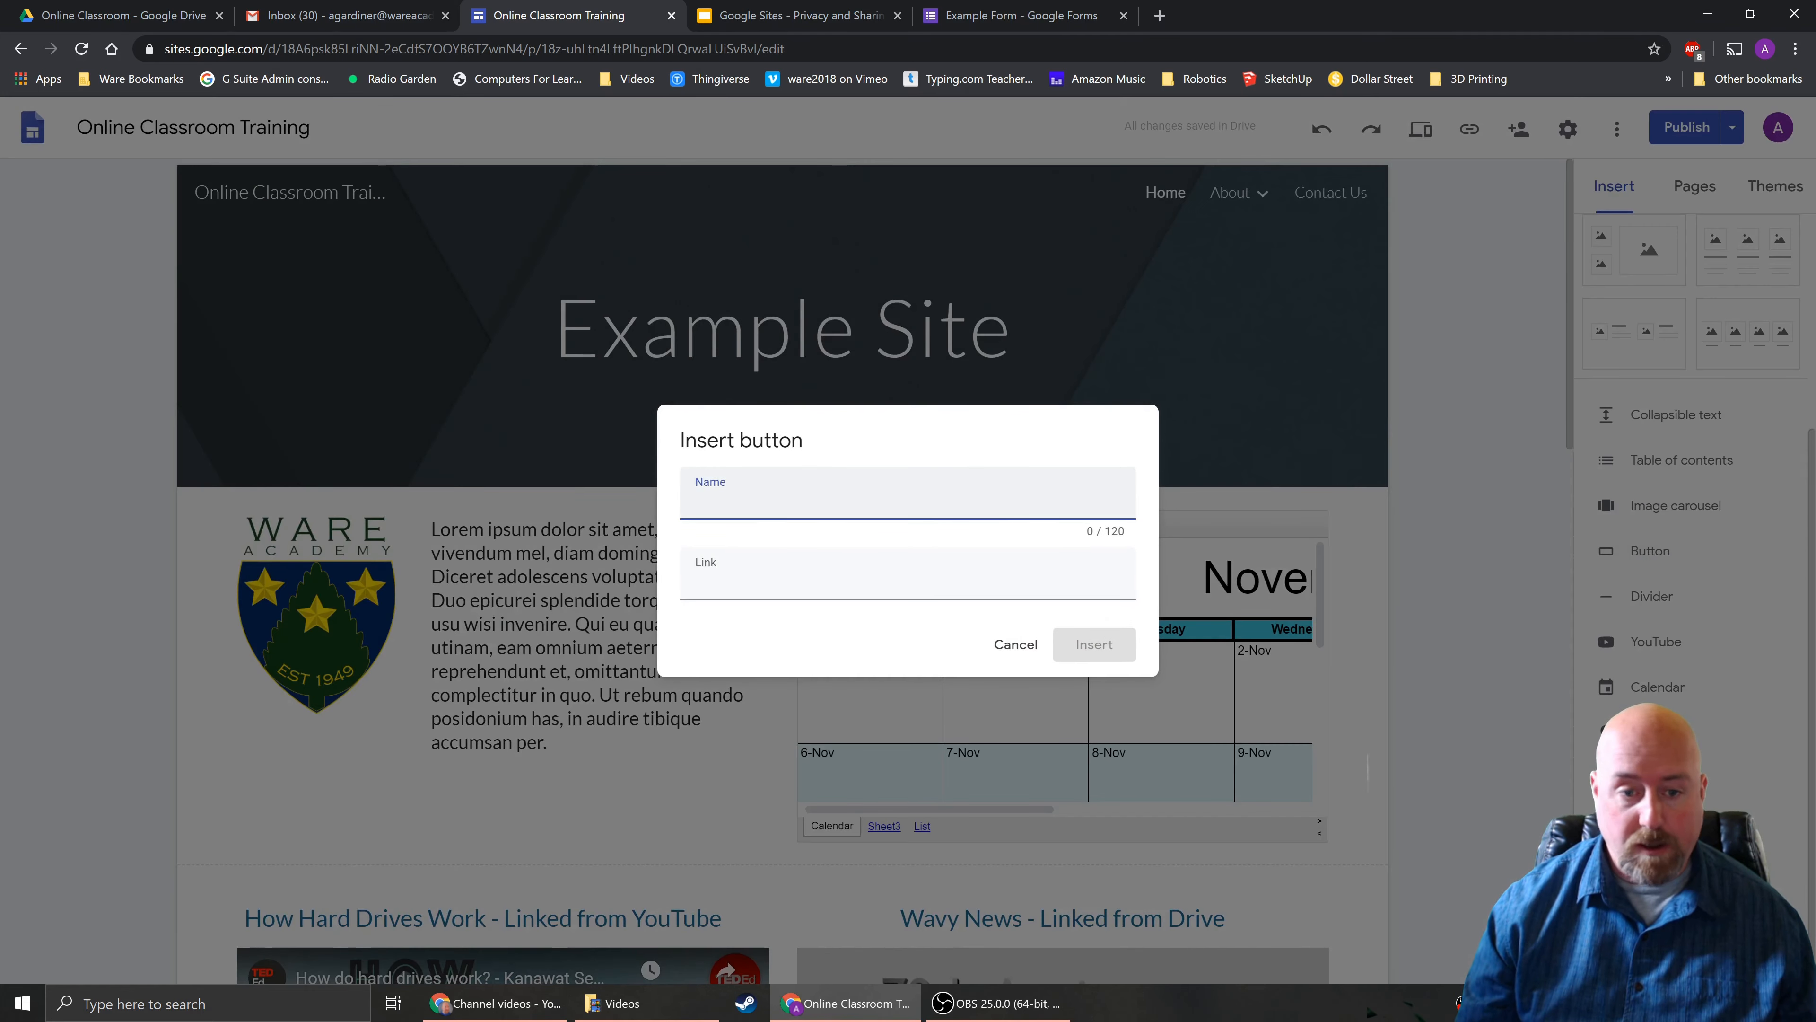
pyautogui.write('New Page')
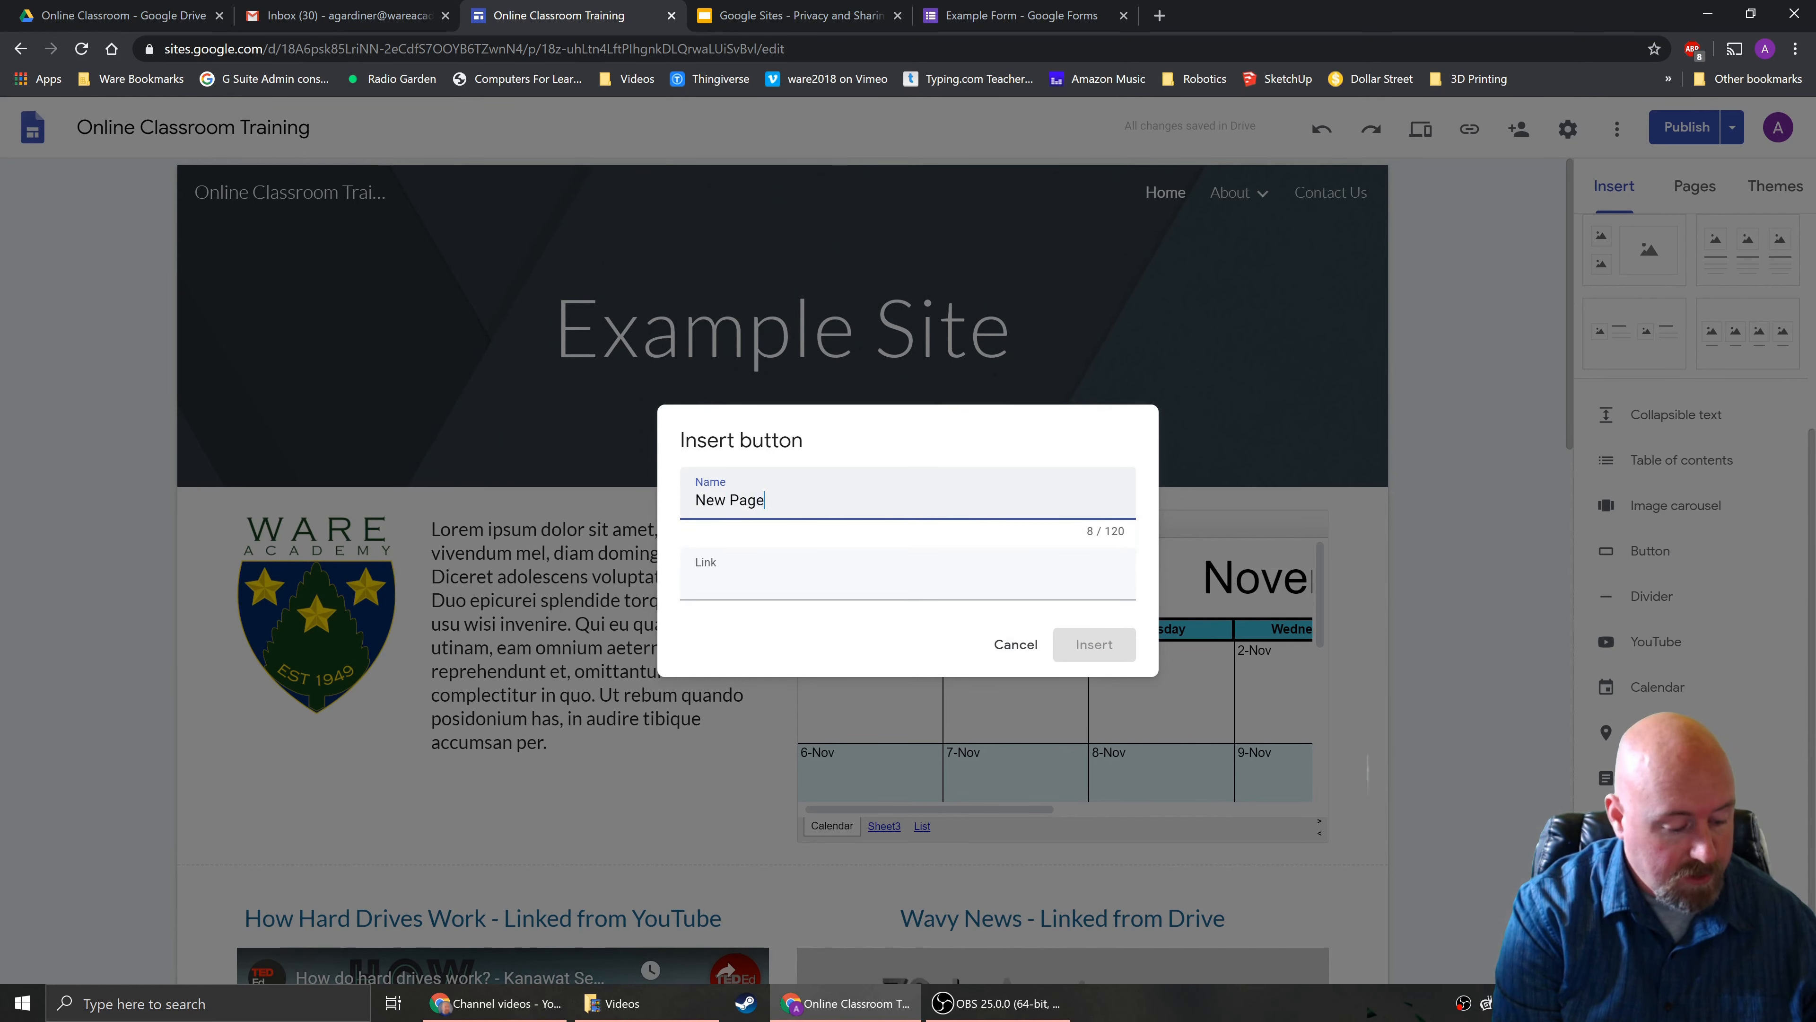
pyautogui.write(' 2 Example')
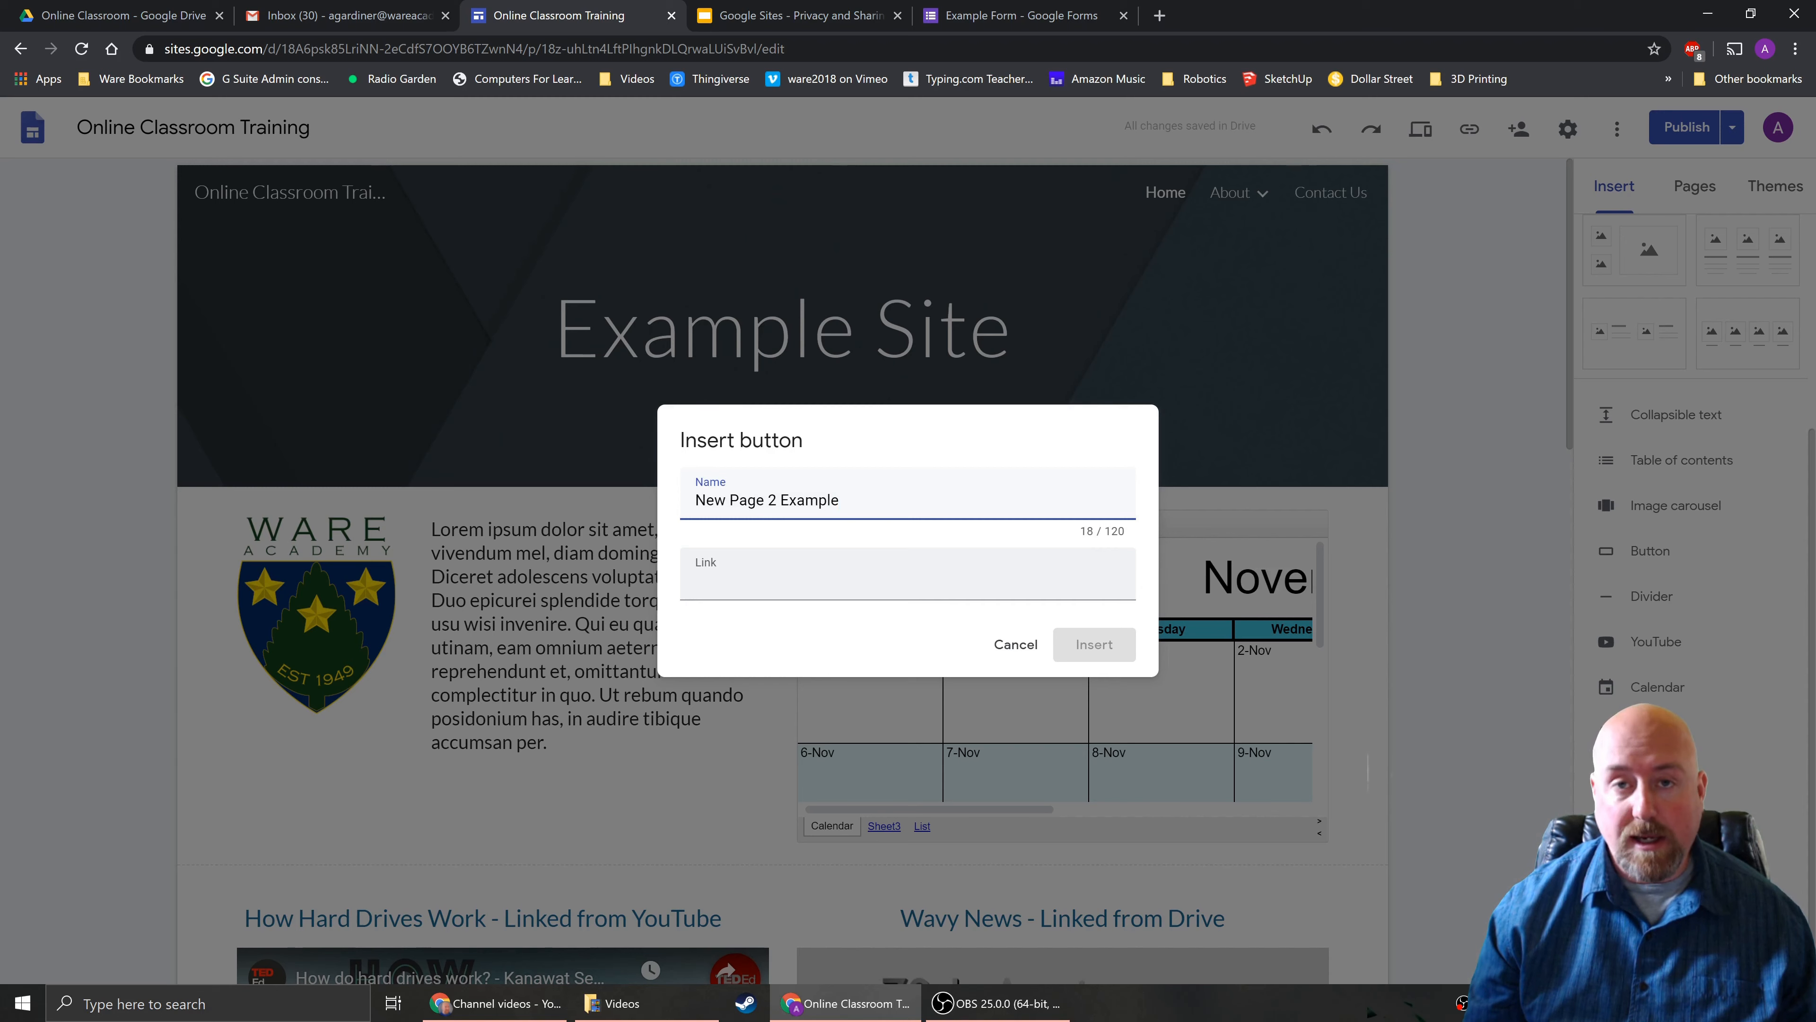
pyautogui.press('Tab')
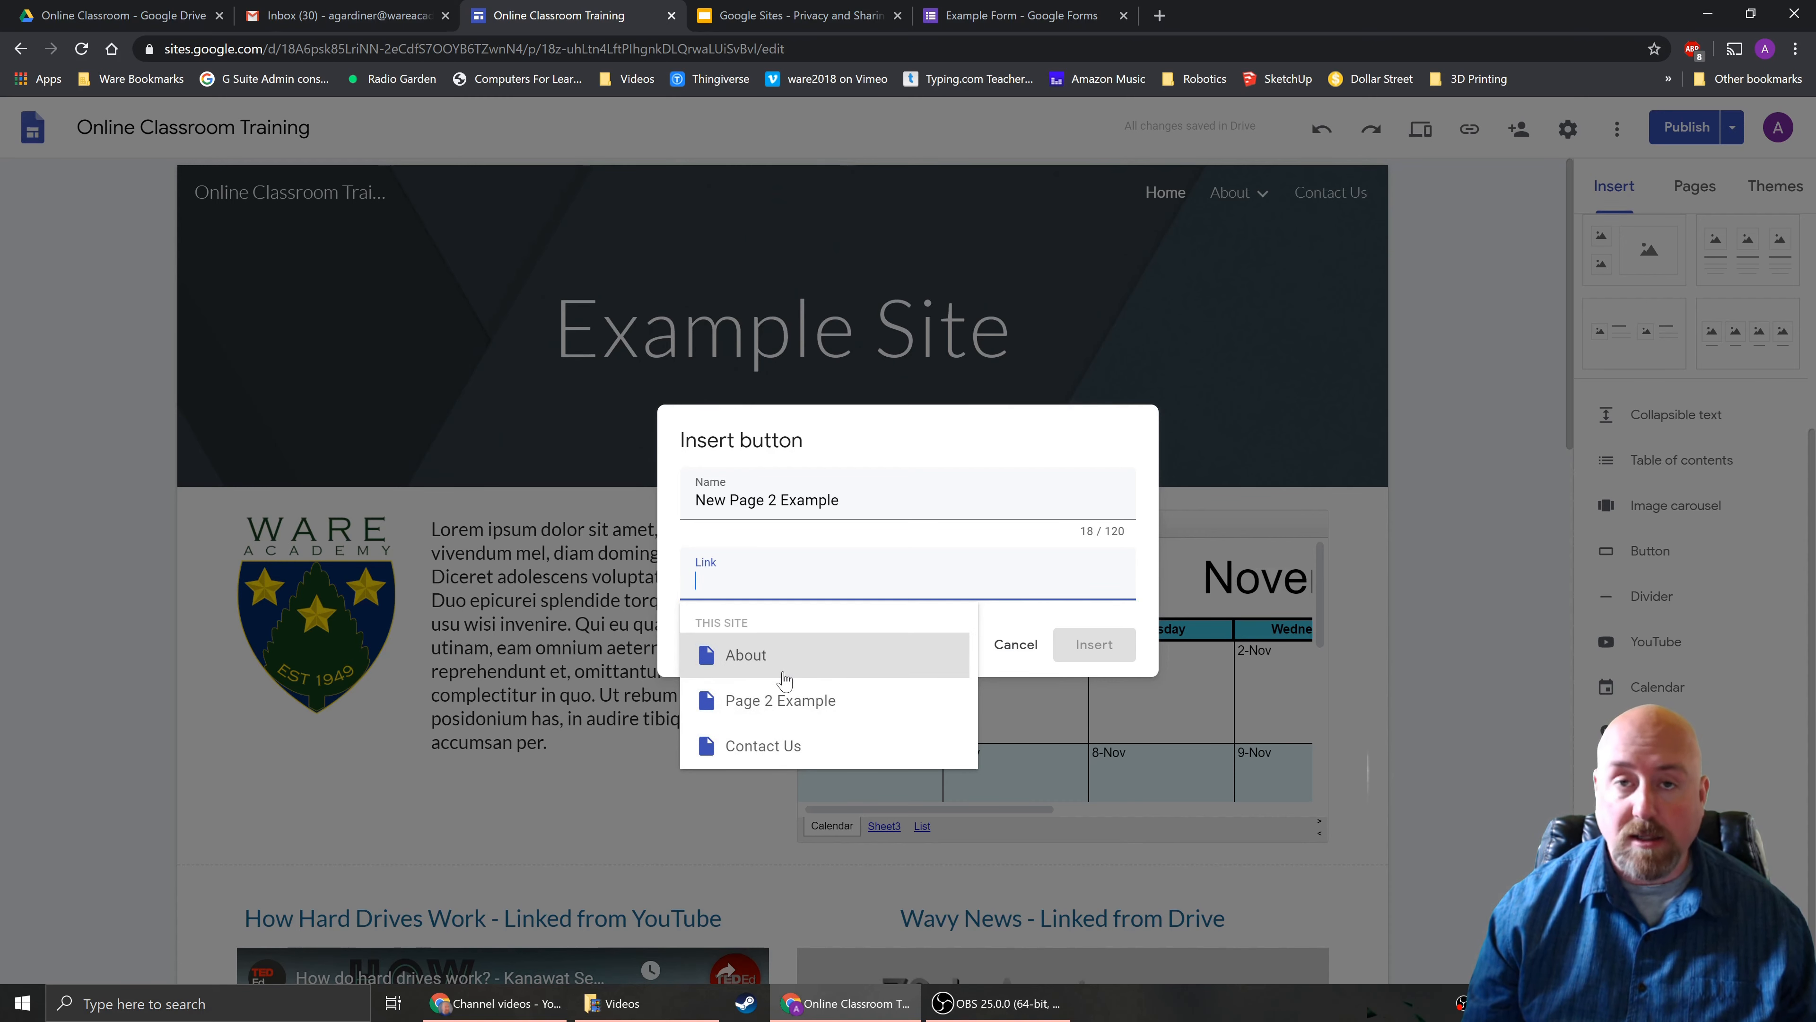
pyautogui.click(747, 701)
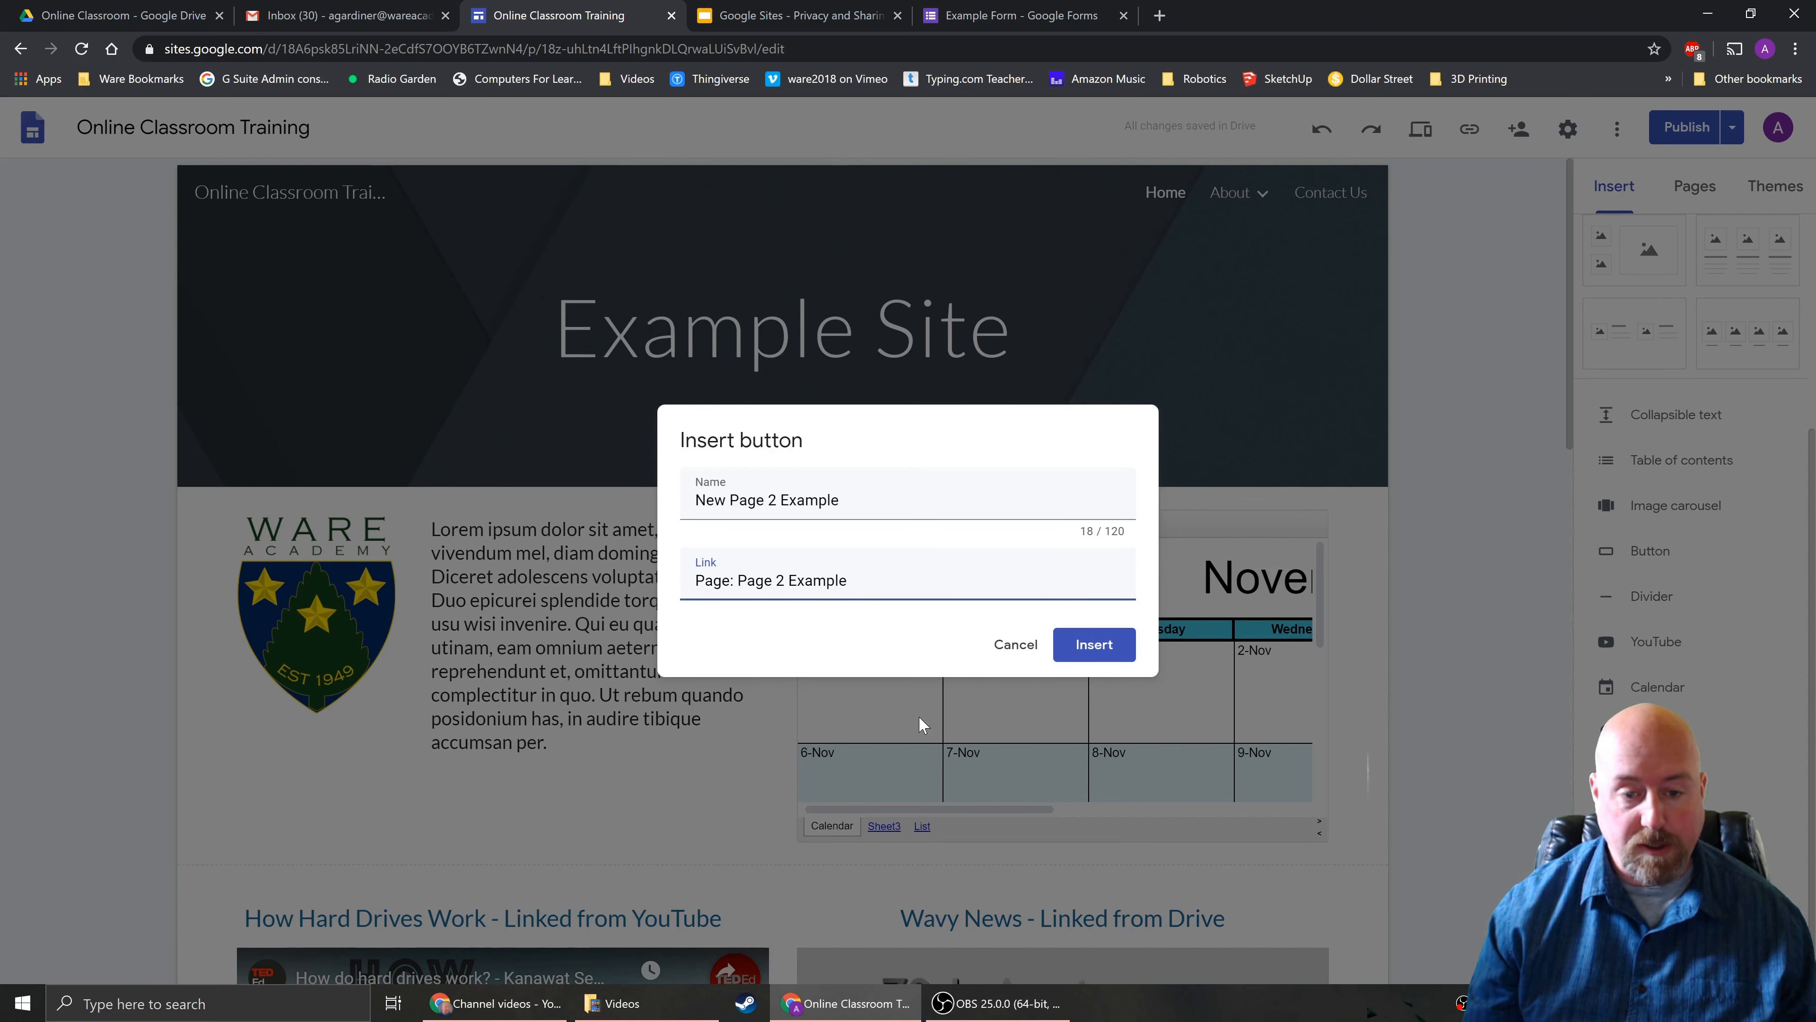
pyautogui.click(1091, 645)
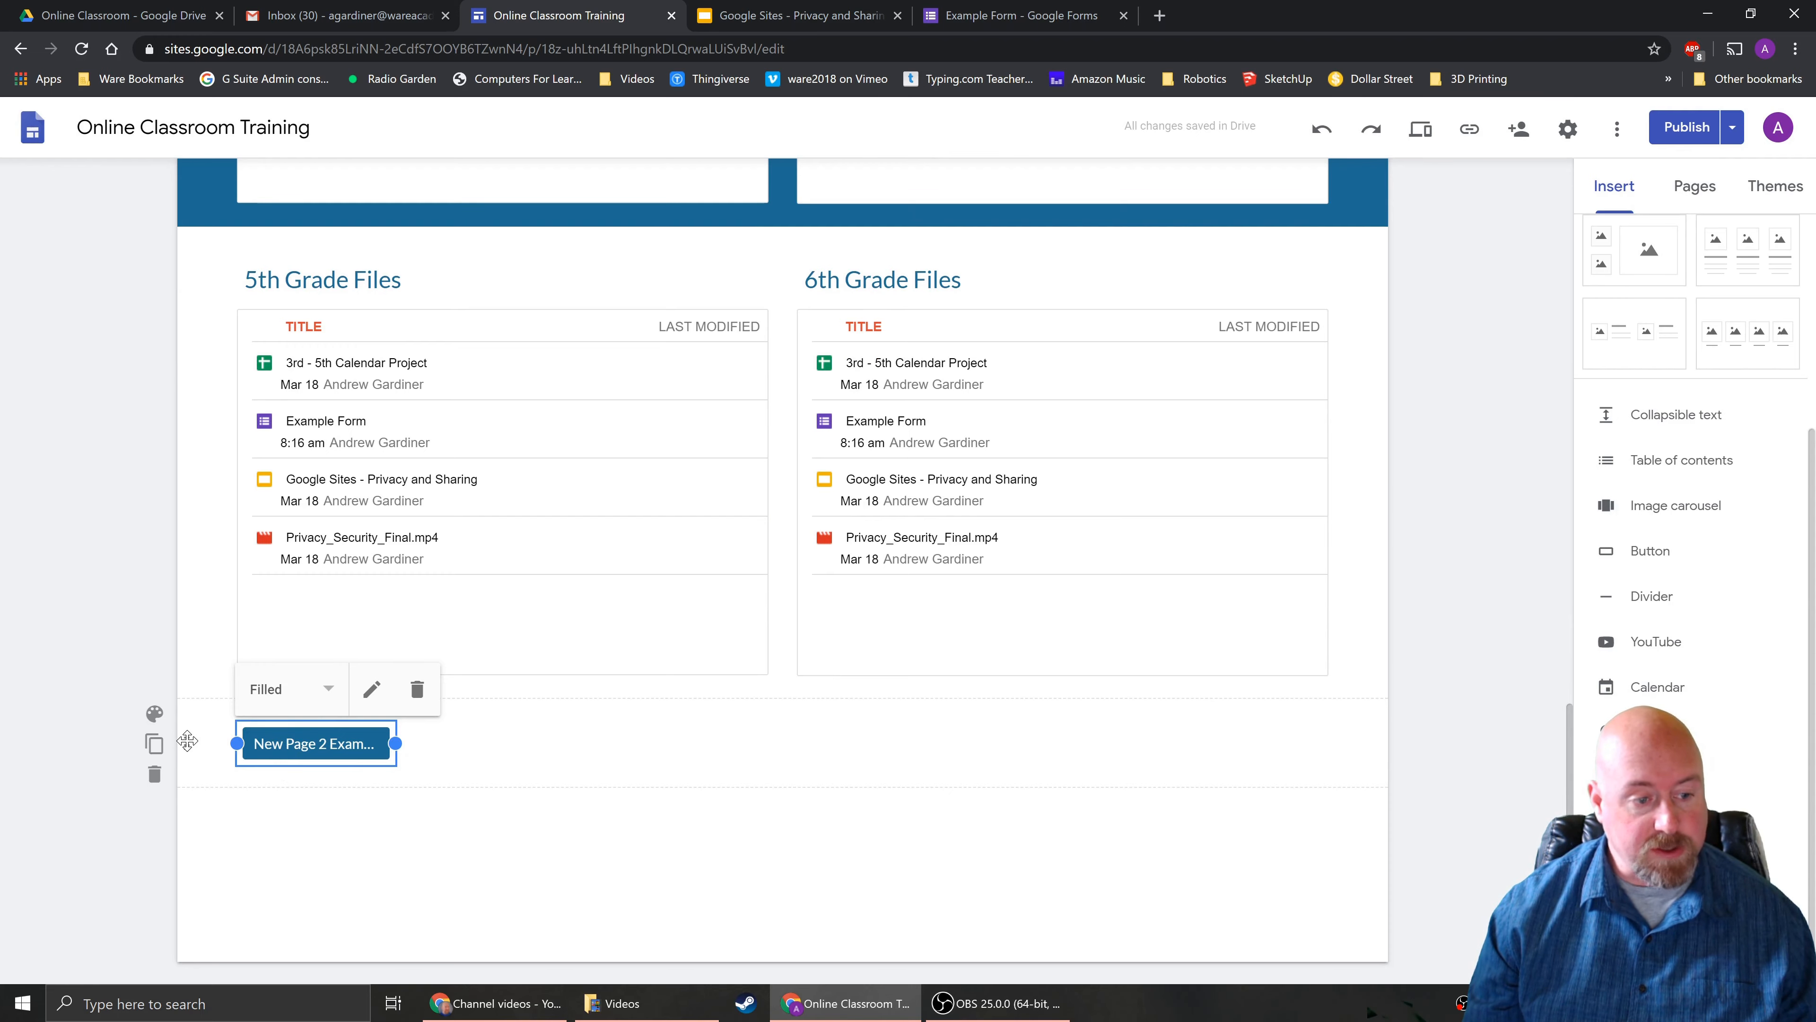
# Step: Move the new button's section directly beneath the Home page header and widen the button to fit its full name
pyautogui.moveTo(187, 740); pyautogui.dragTo(182, 608)
pyautogui.moveTo(207, 278); pyautogui.dragTo(228, 309)
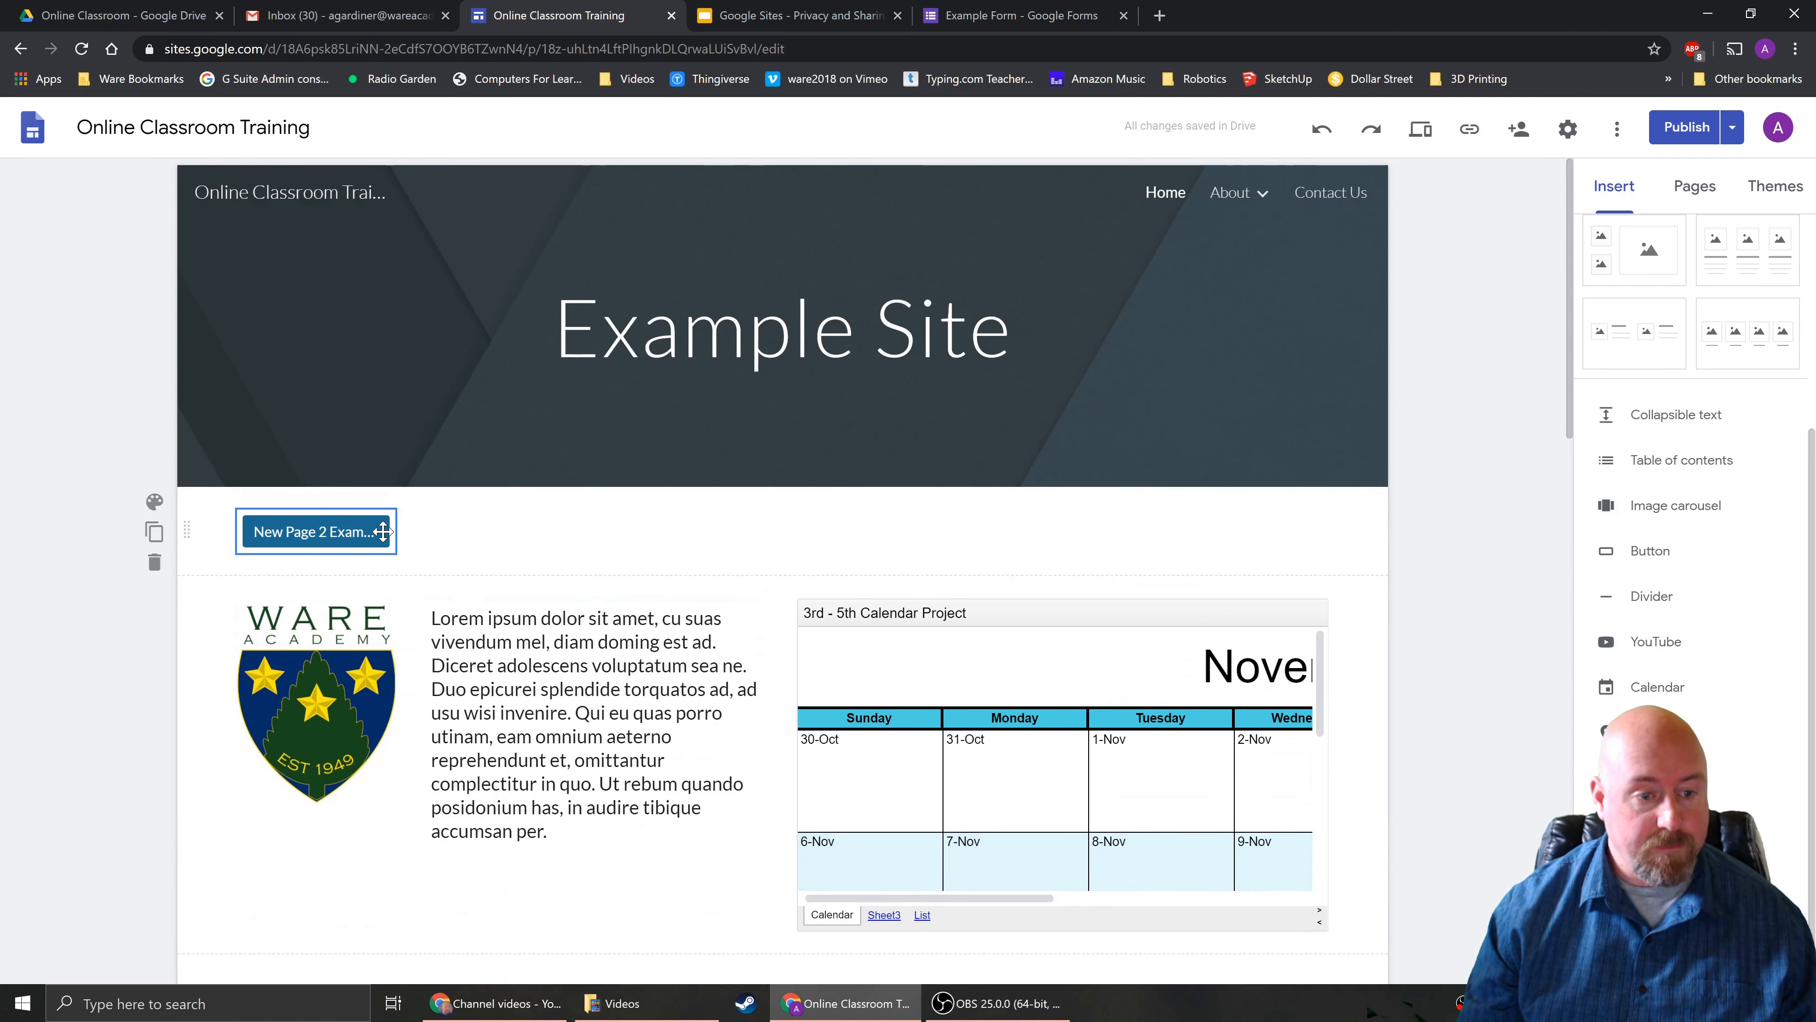
pyautogui.click(384, 531)
pyautogui.moveTo(397, 530); pyautogui.dragTo(489, 533)
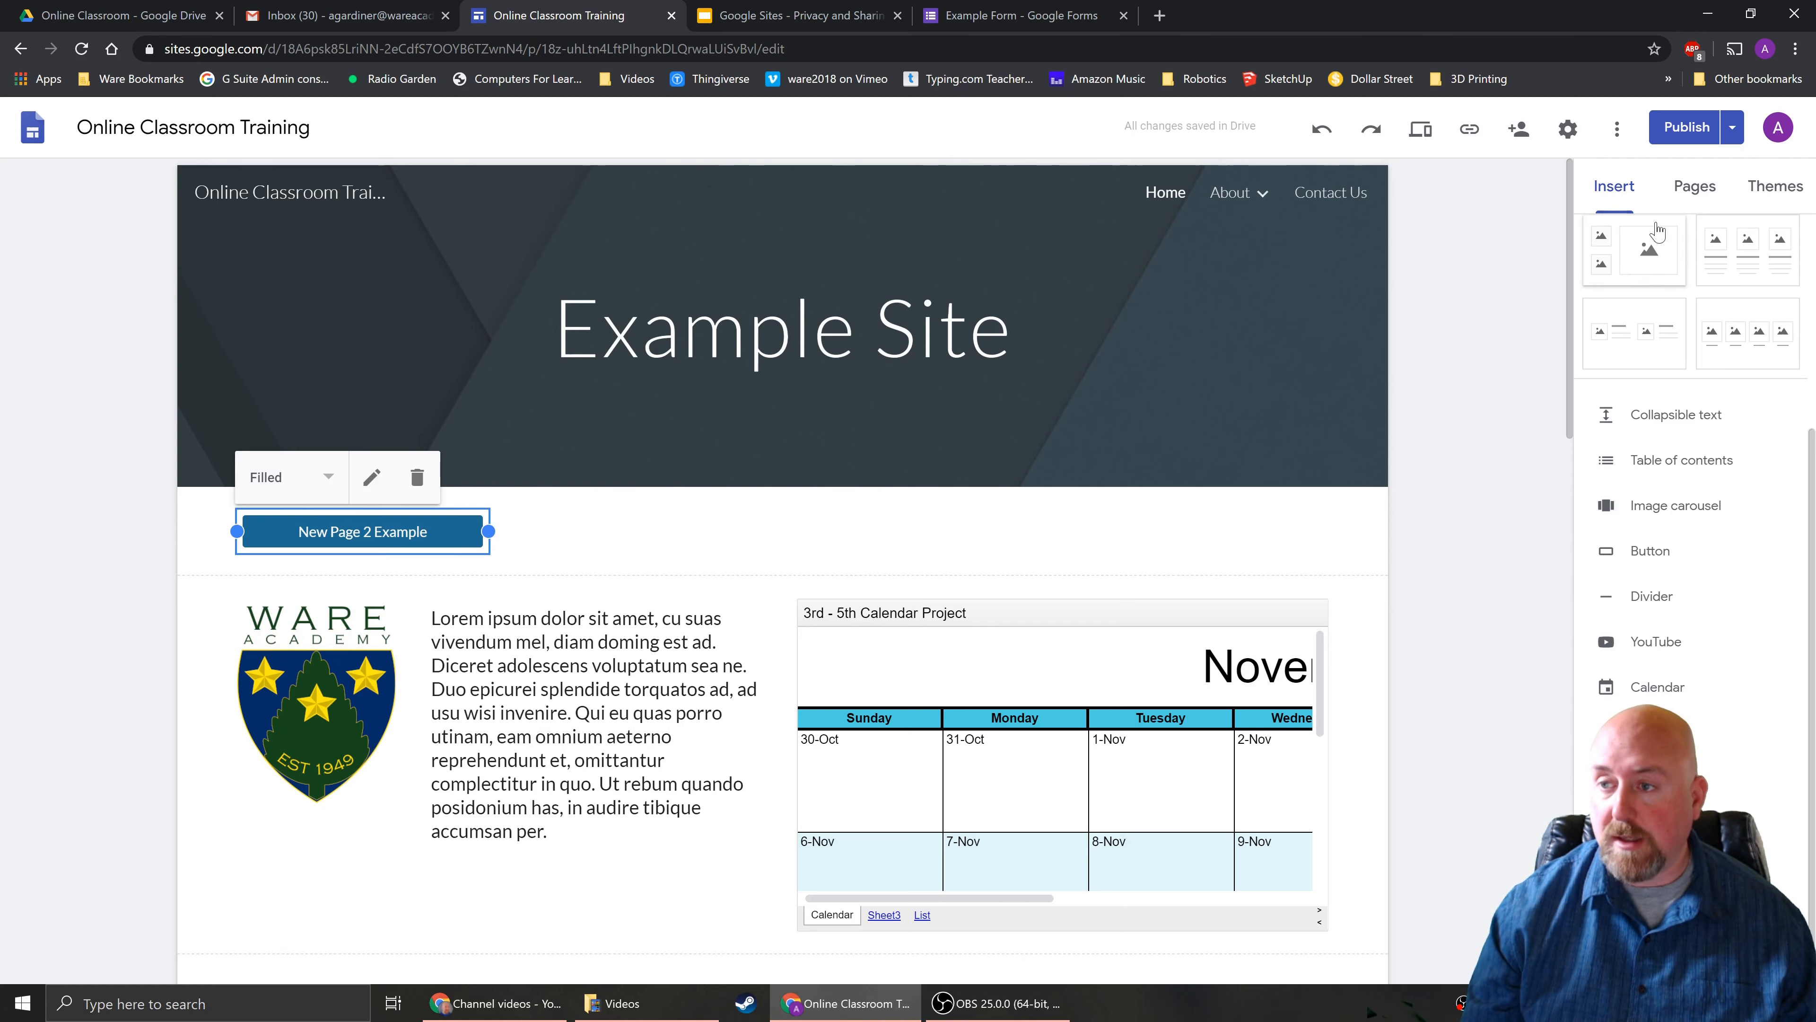
# Step: Insert a text box on the Home page and place it beside the New Page 2 Example button
pyautogui.scroll(4, 1657, 231)
pyautogui.click(1633, 258)
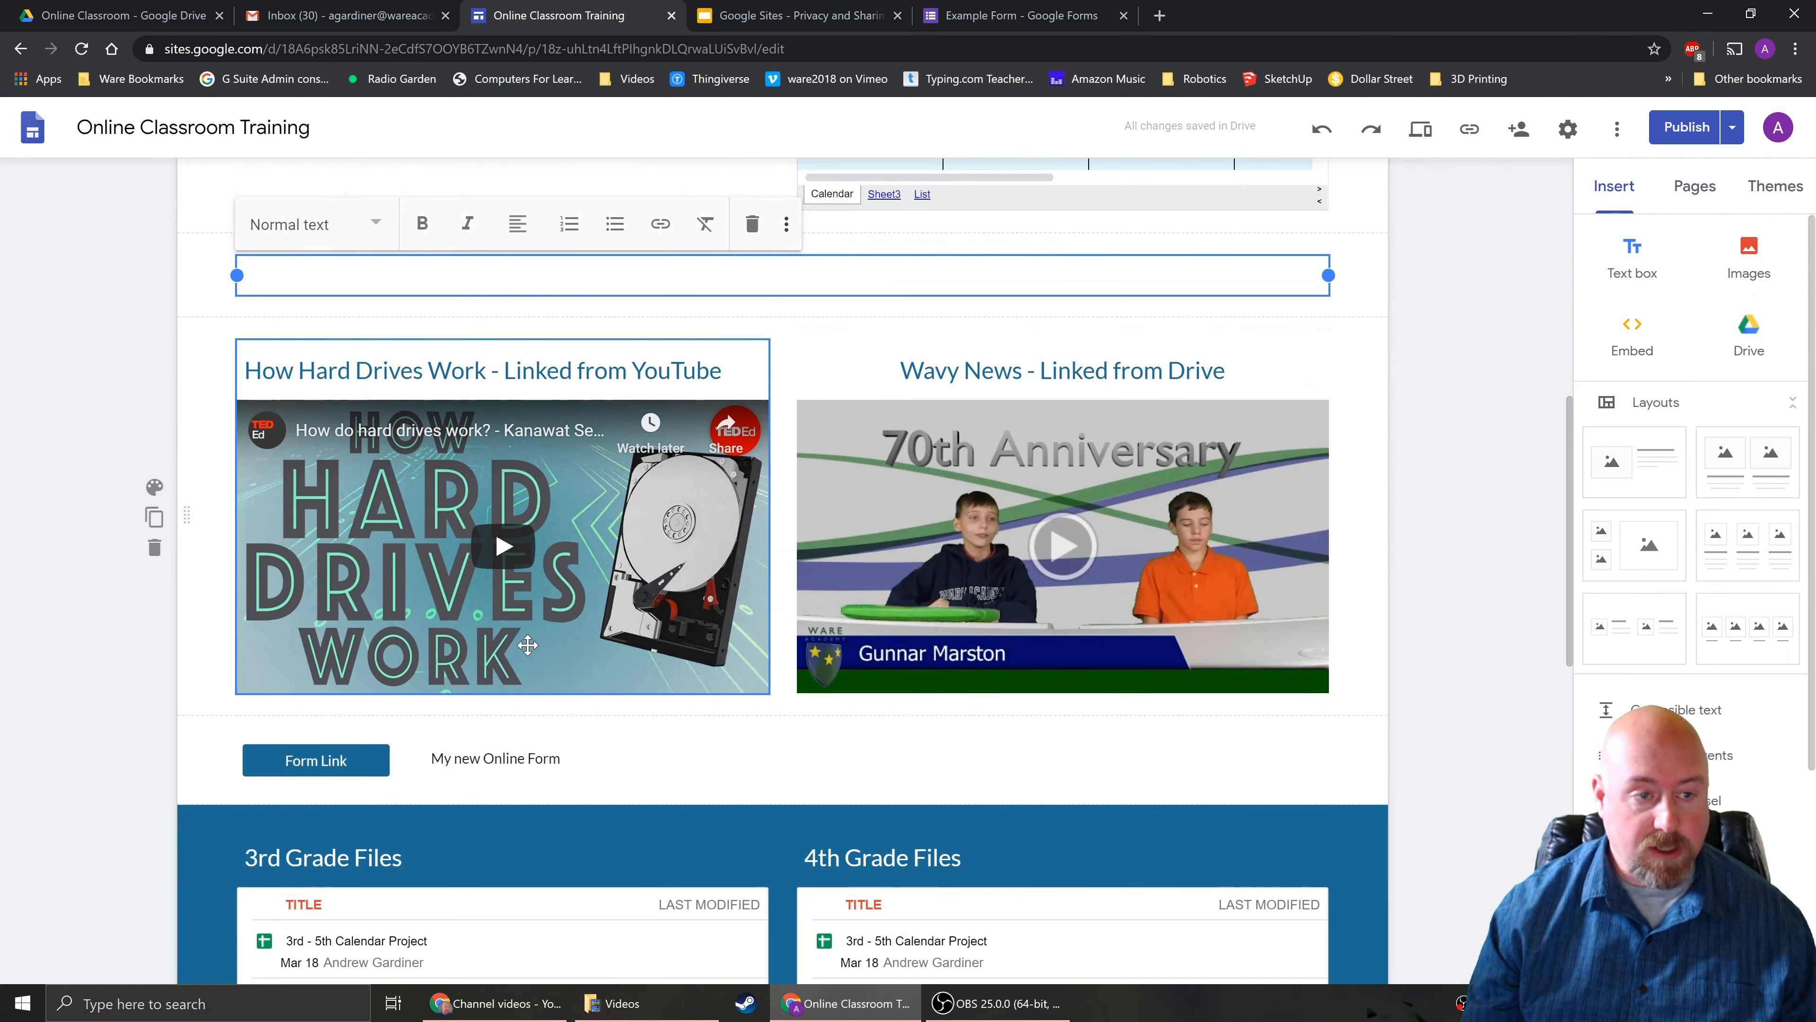
pyautogui.scroll(5, 500, 644)
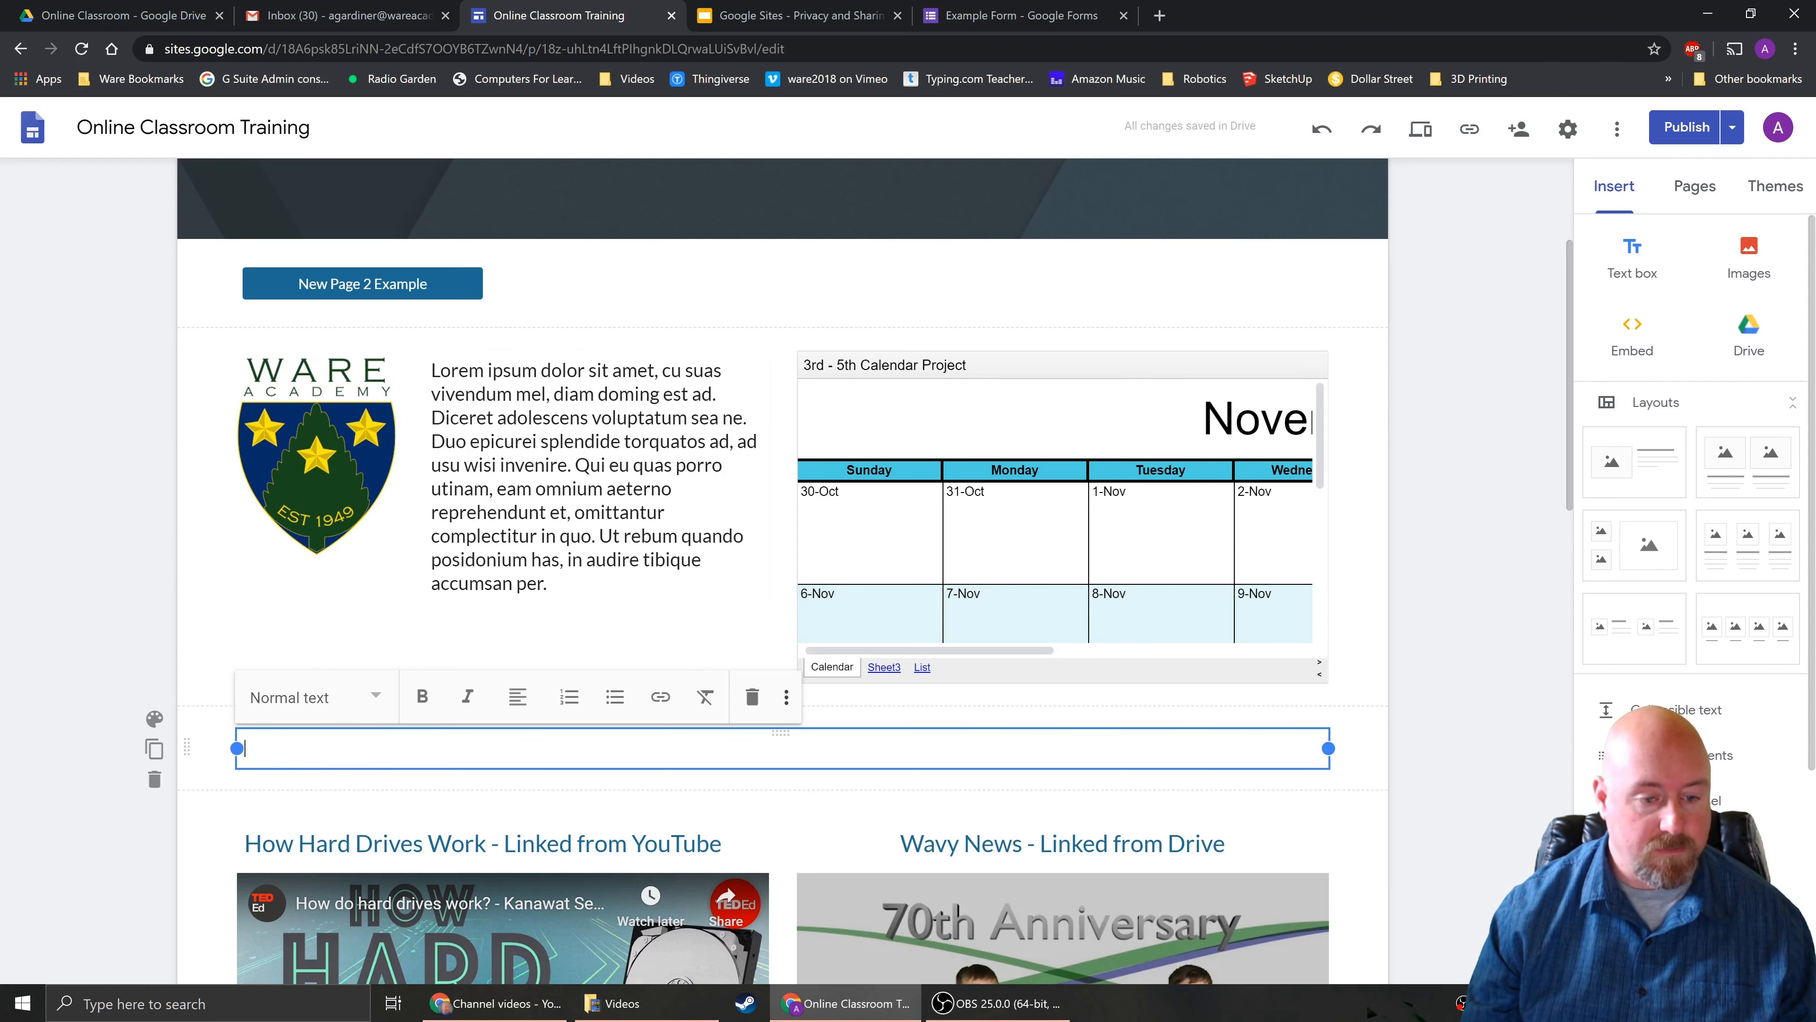
pyautogui.moveTo(779, 734); pyautogui.dragTo(606, 342)
pyautogui.click(609, 419)
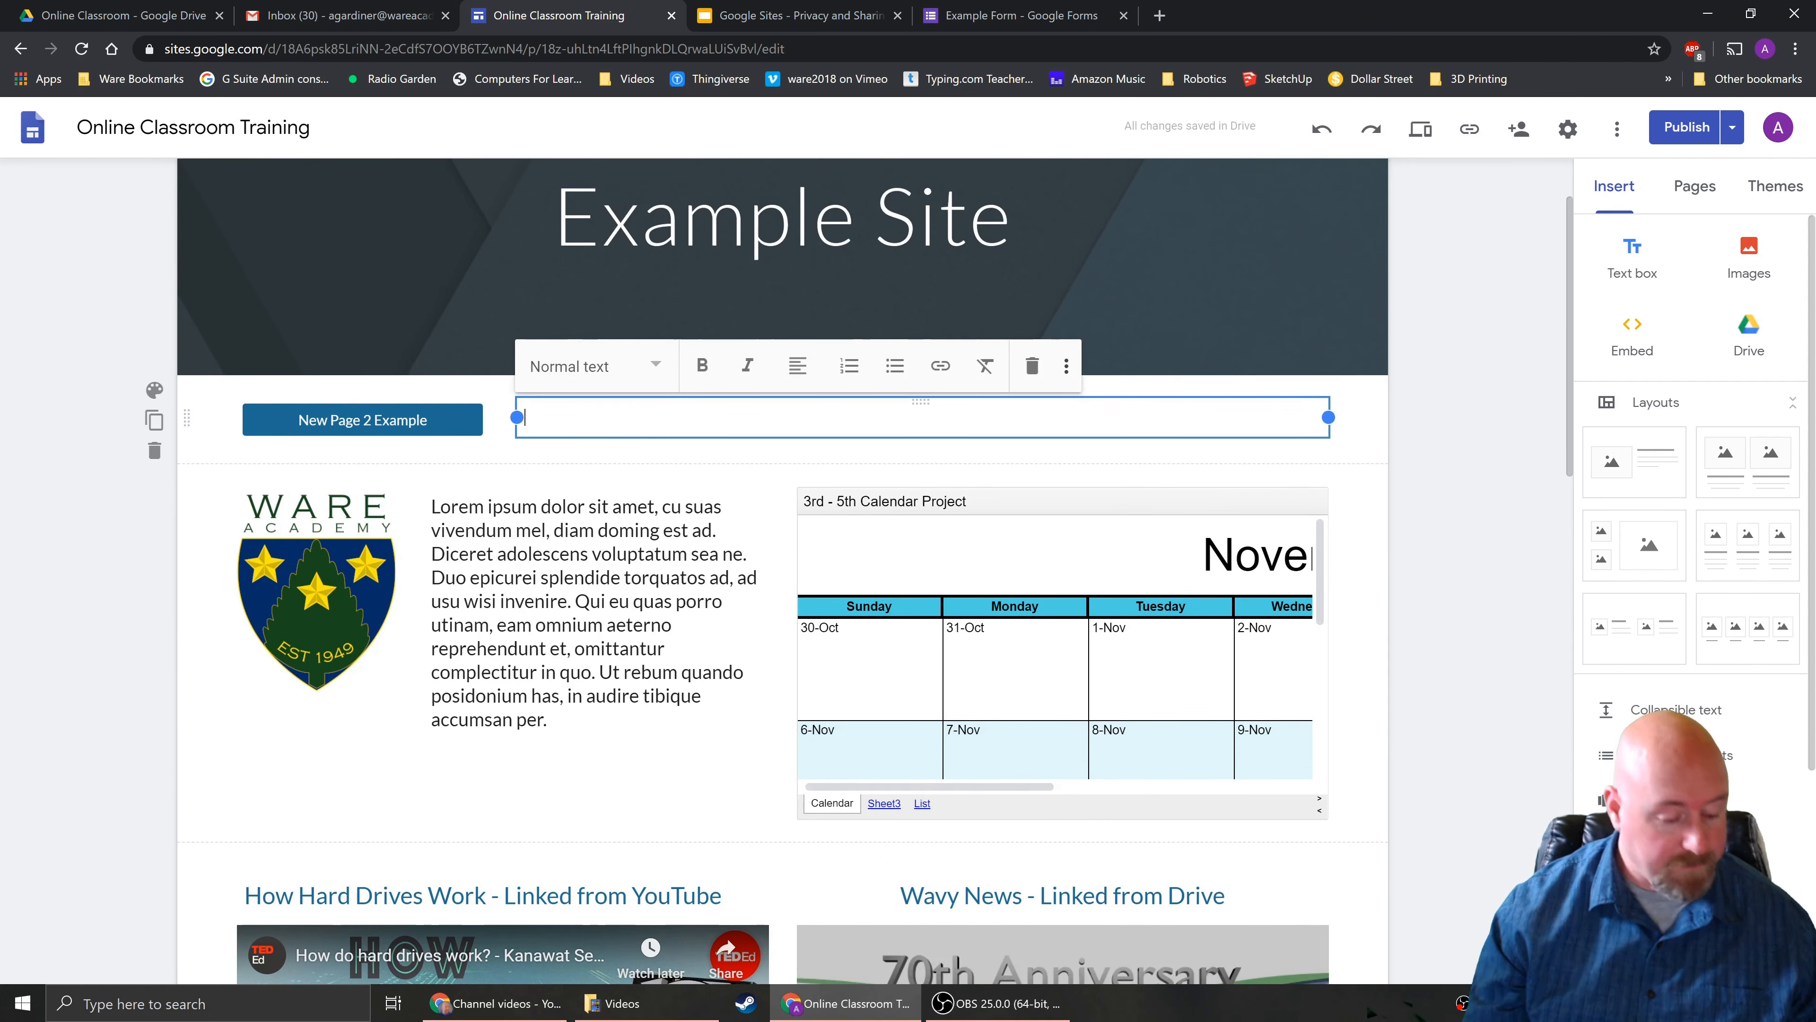
# Step: Enter "Visit my new example page 2 with nothing on it!" in the text box beside the button
pyautogui.write('Visit my n ew')
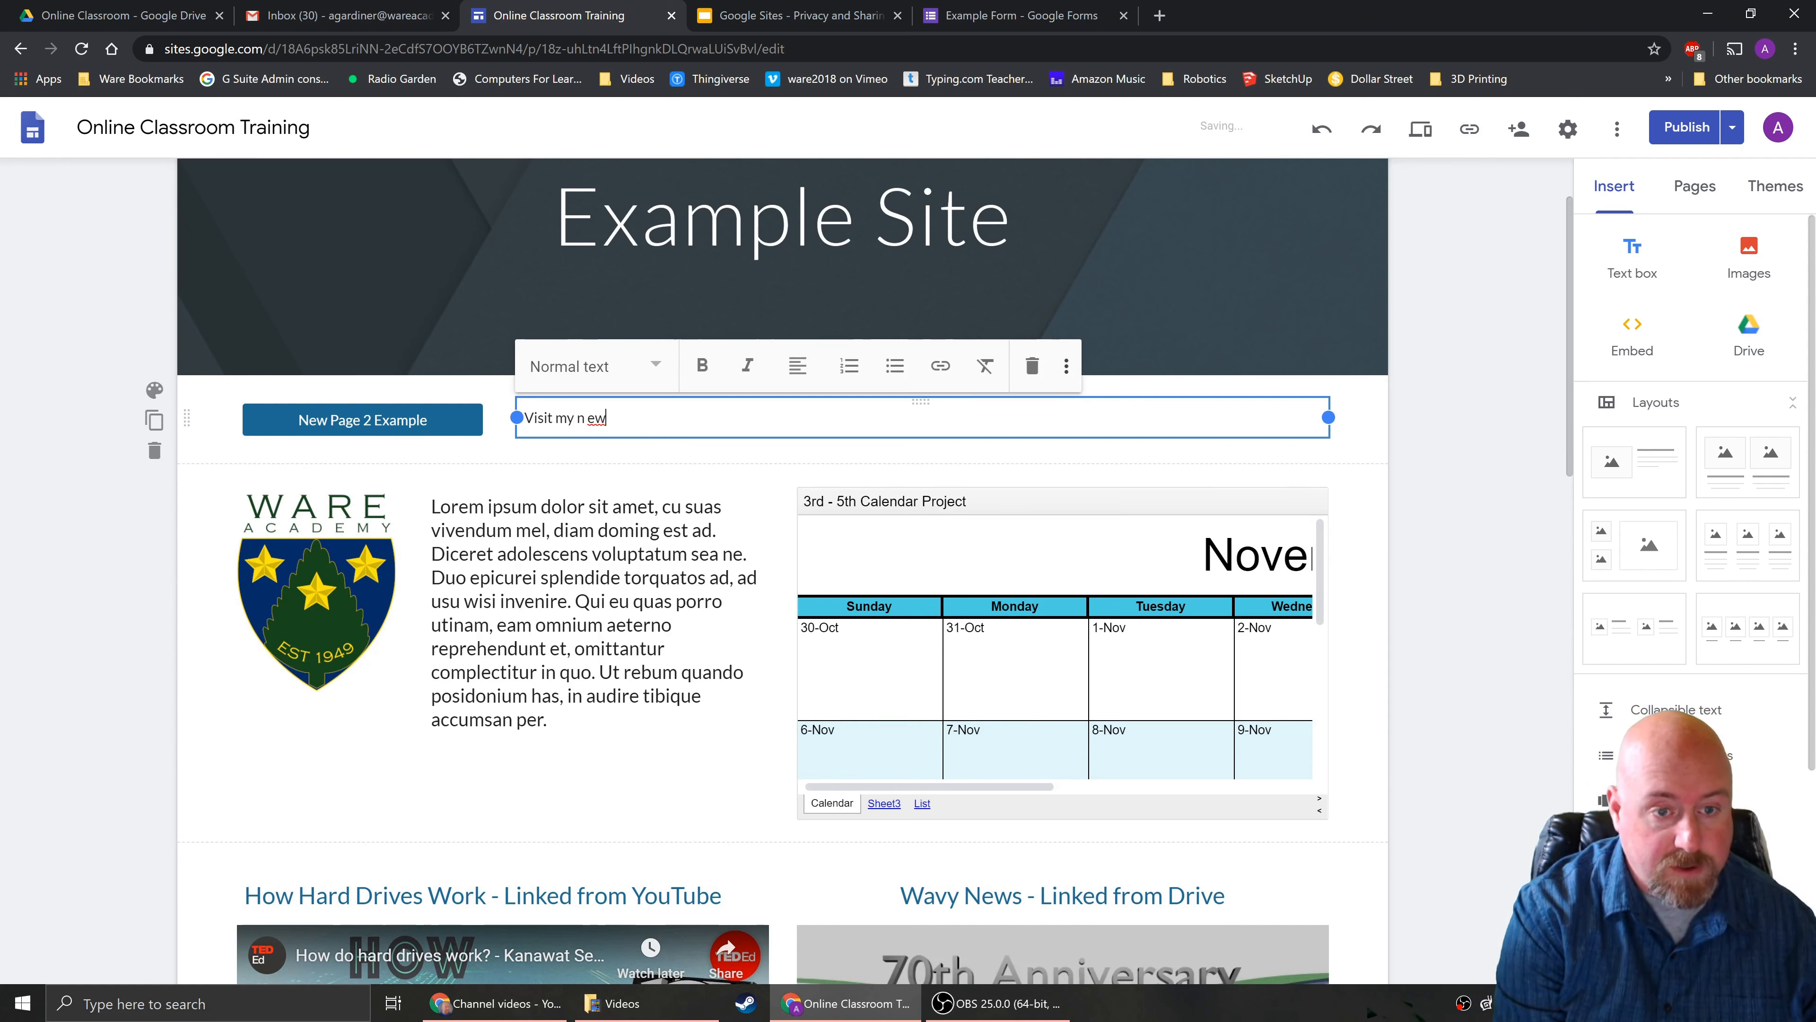
pyautogui.write('e')
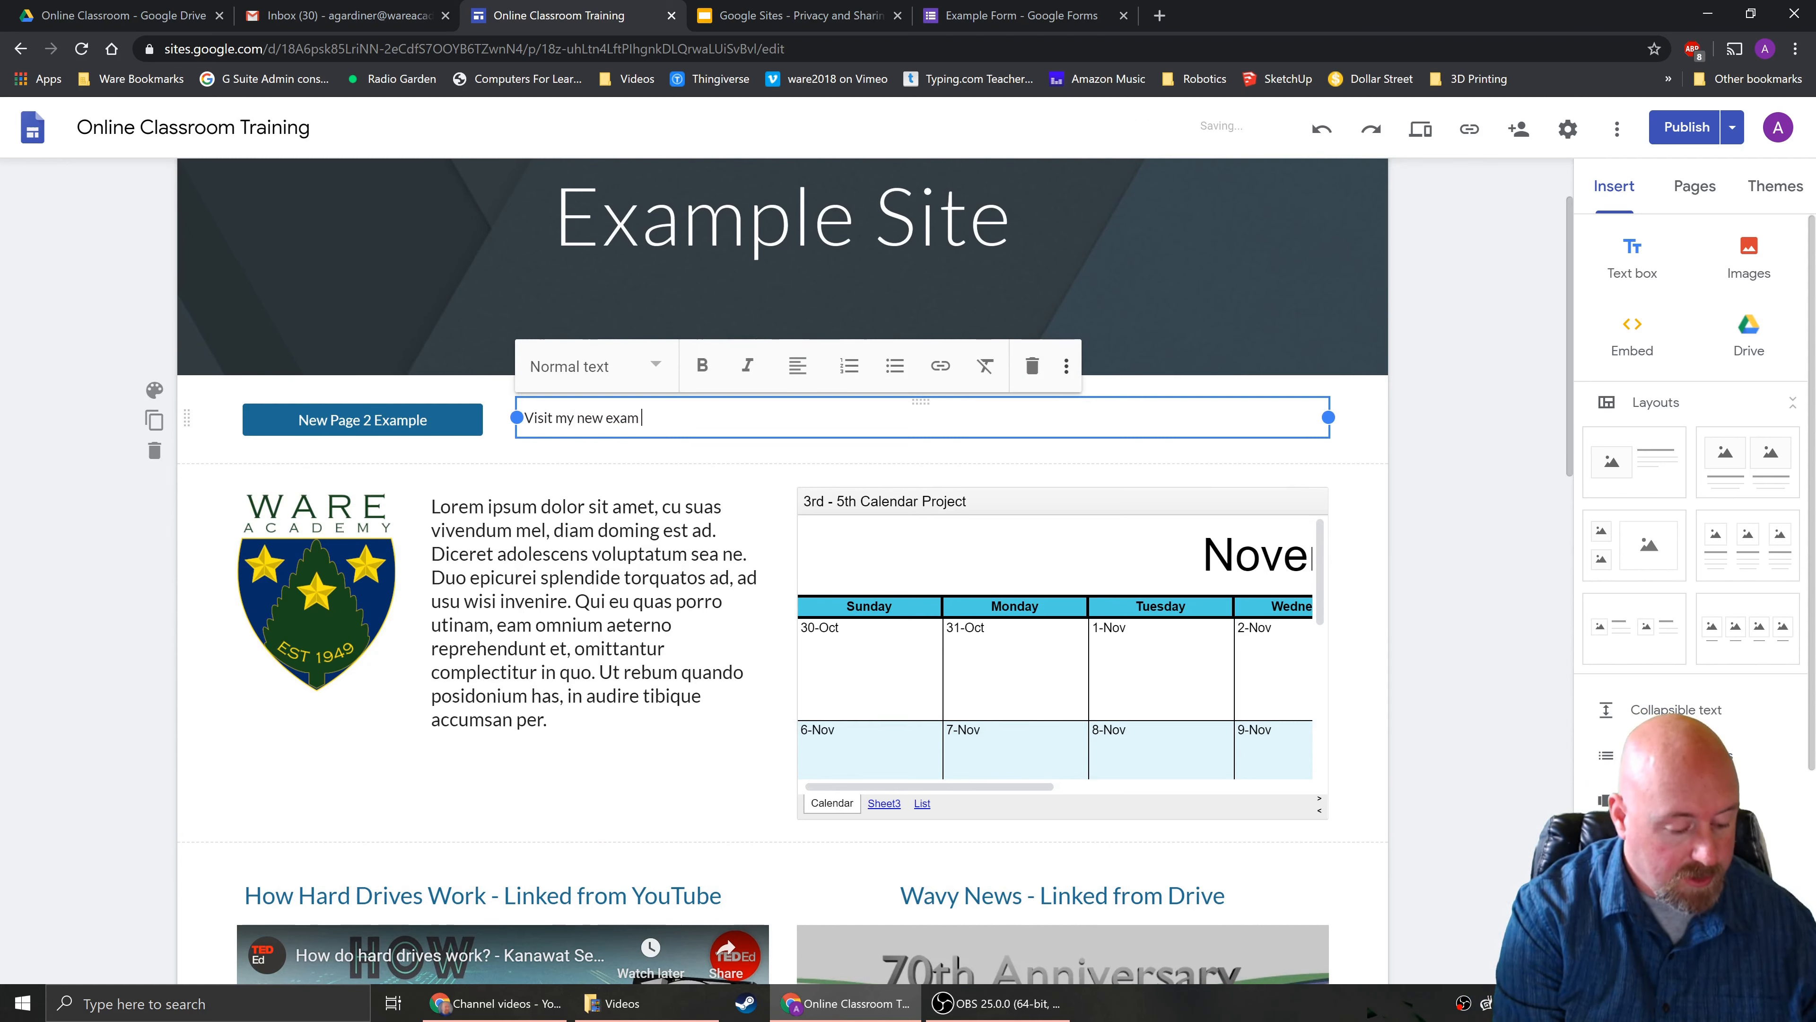
pyautogui.write('xam ple page 2 with ')
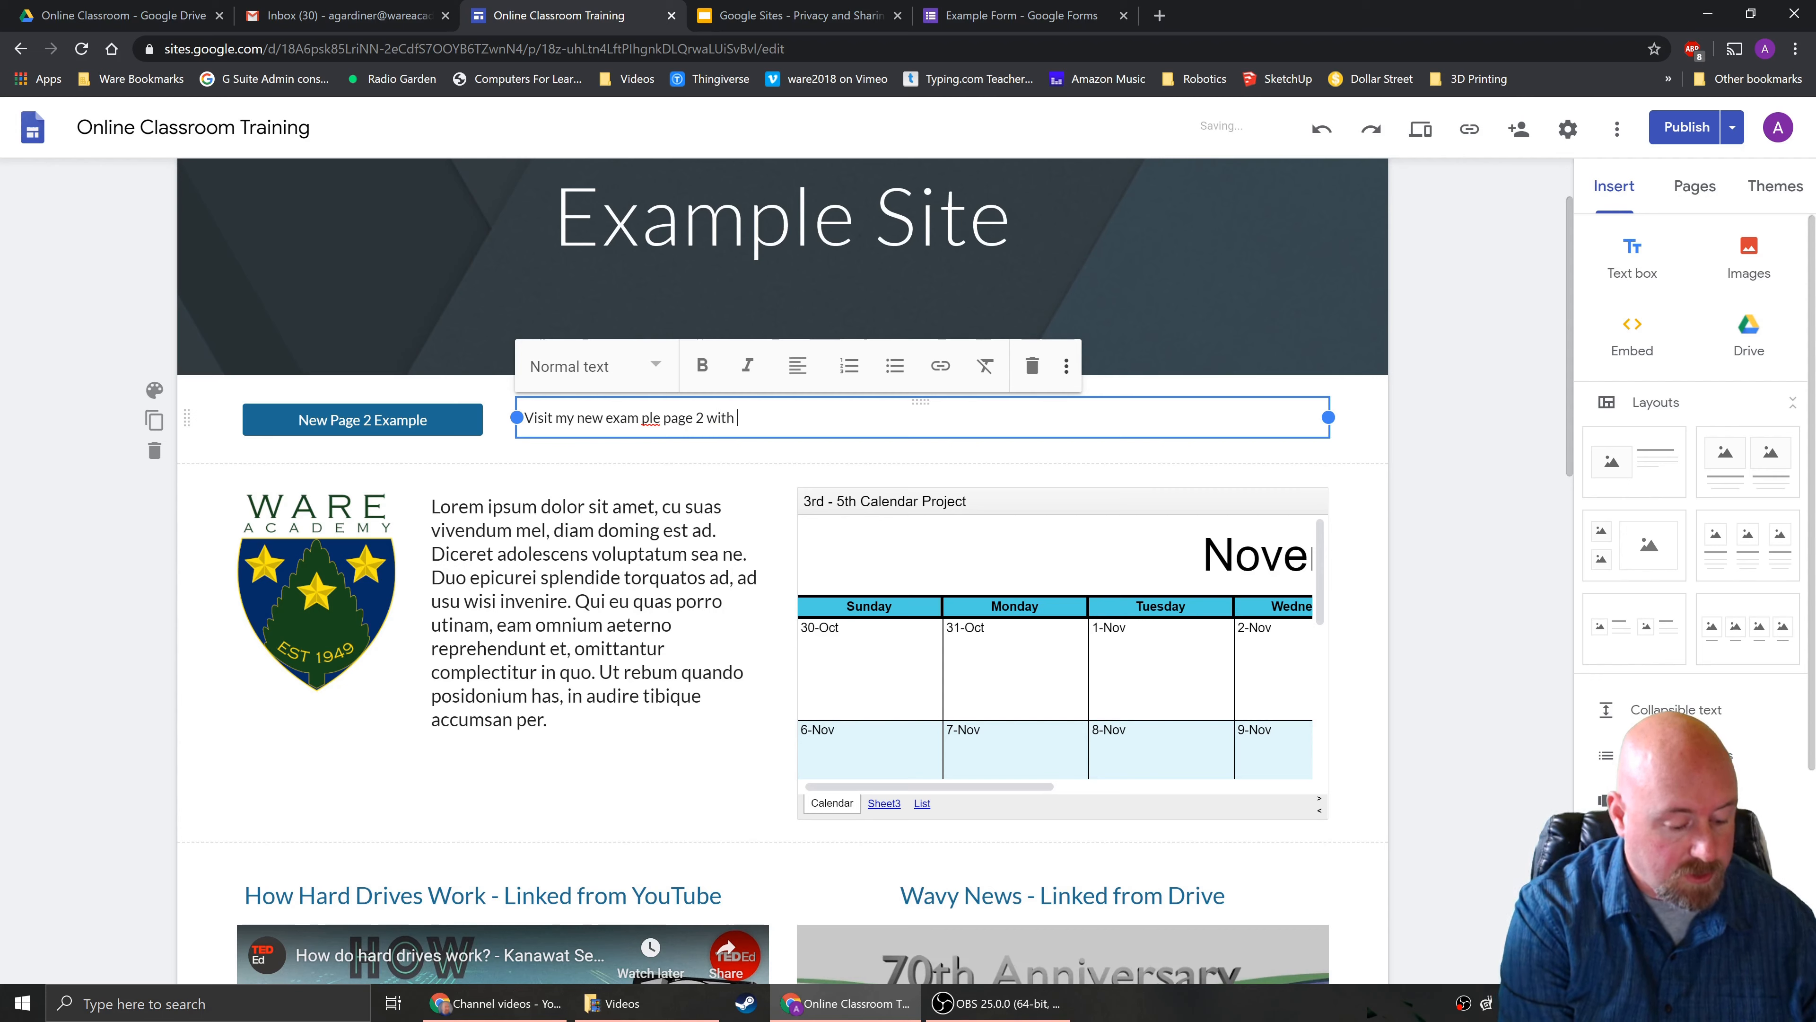
pyautogui.write('nothing on it!')
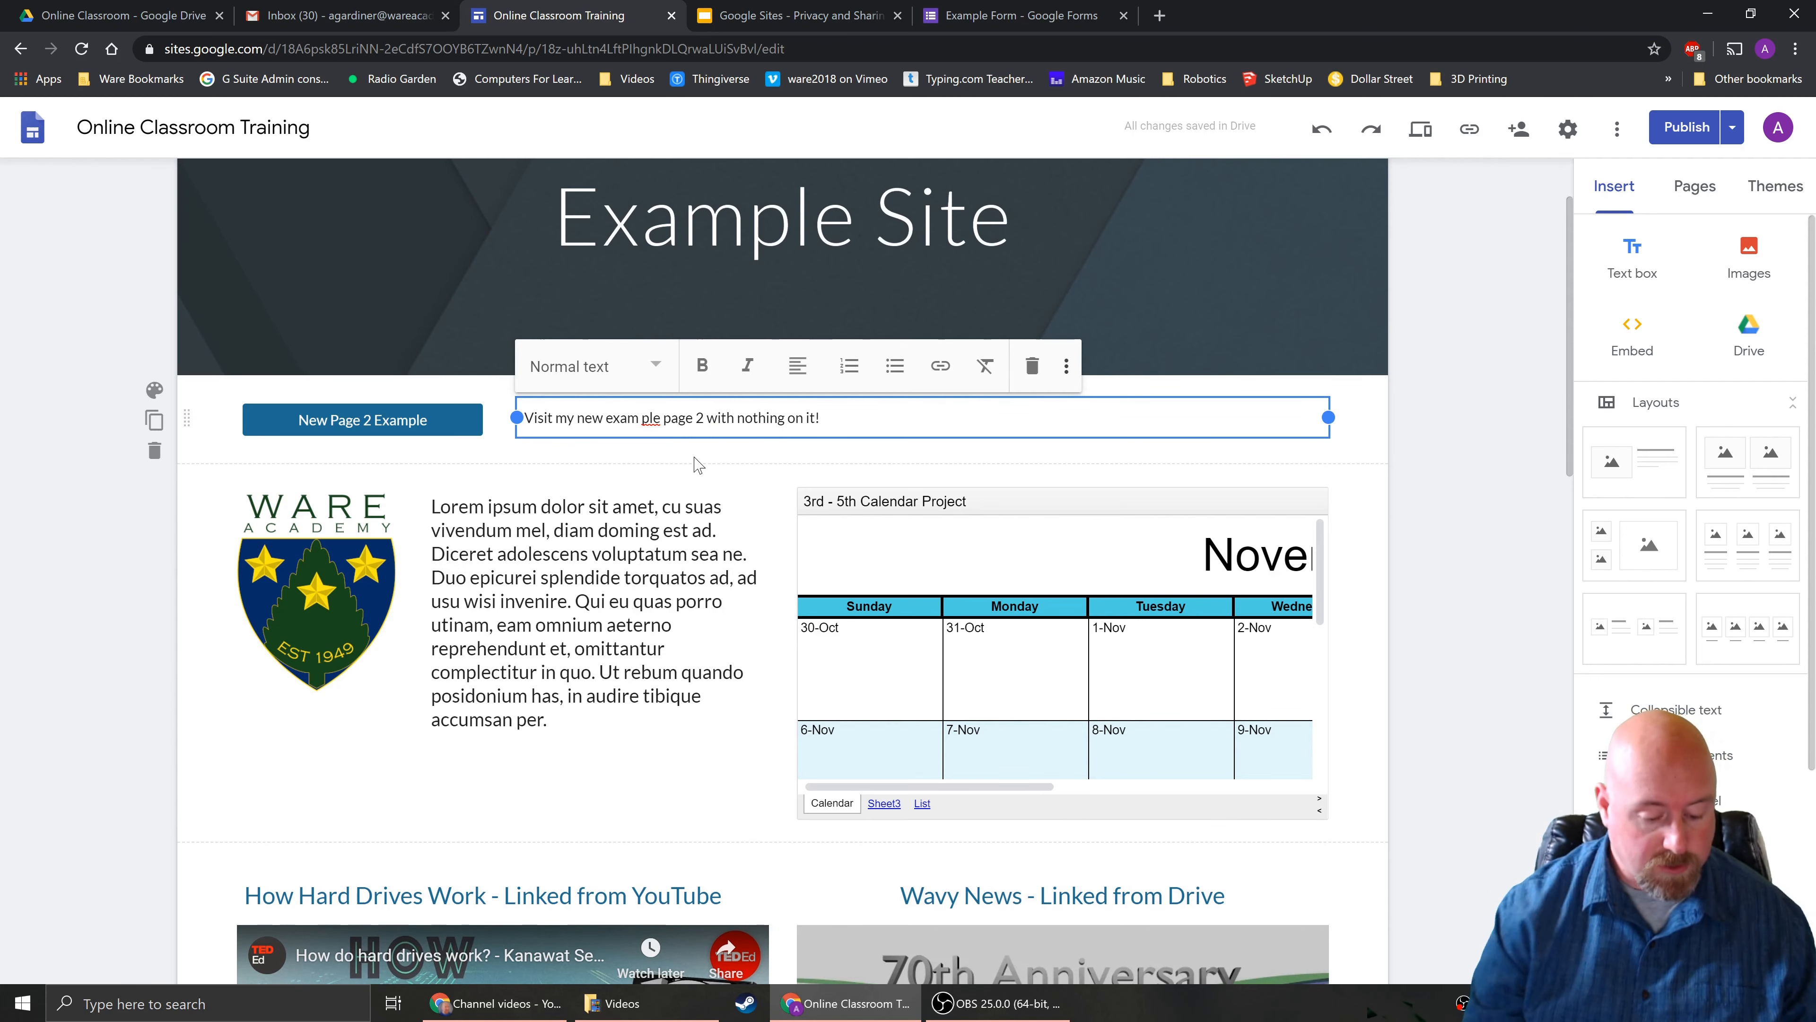
pyautogui.press('BackSpace')
# Step: Try the Title style on the text beside the button, and settle on the Heading style
pyautogui.click(594, 366)
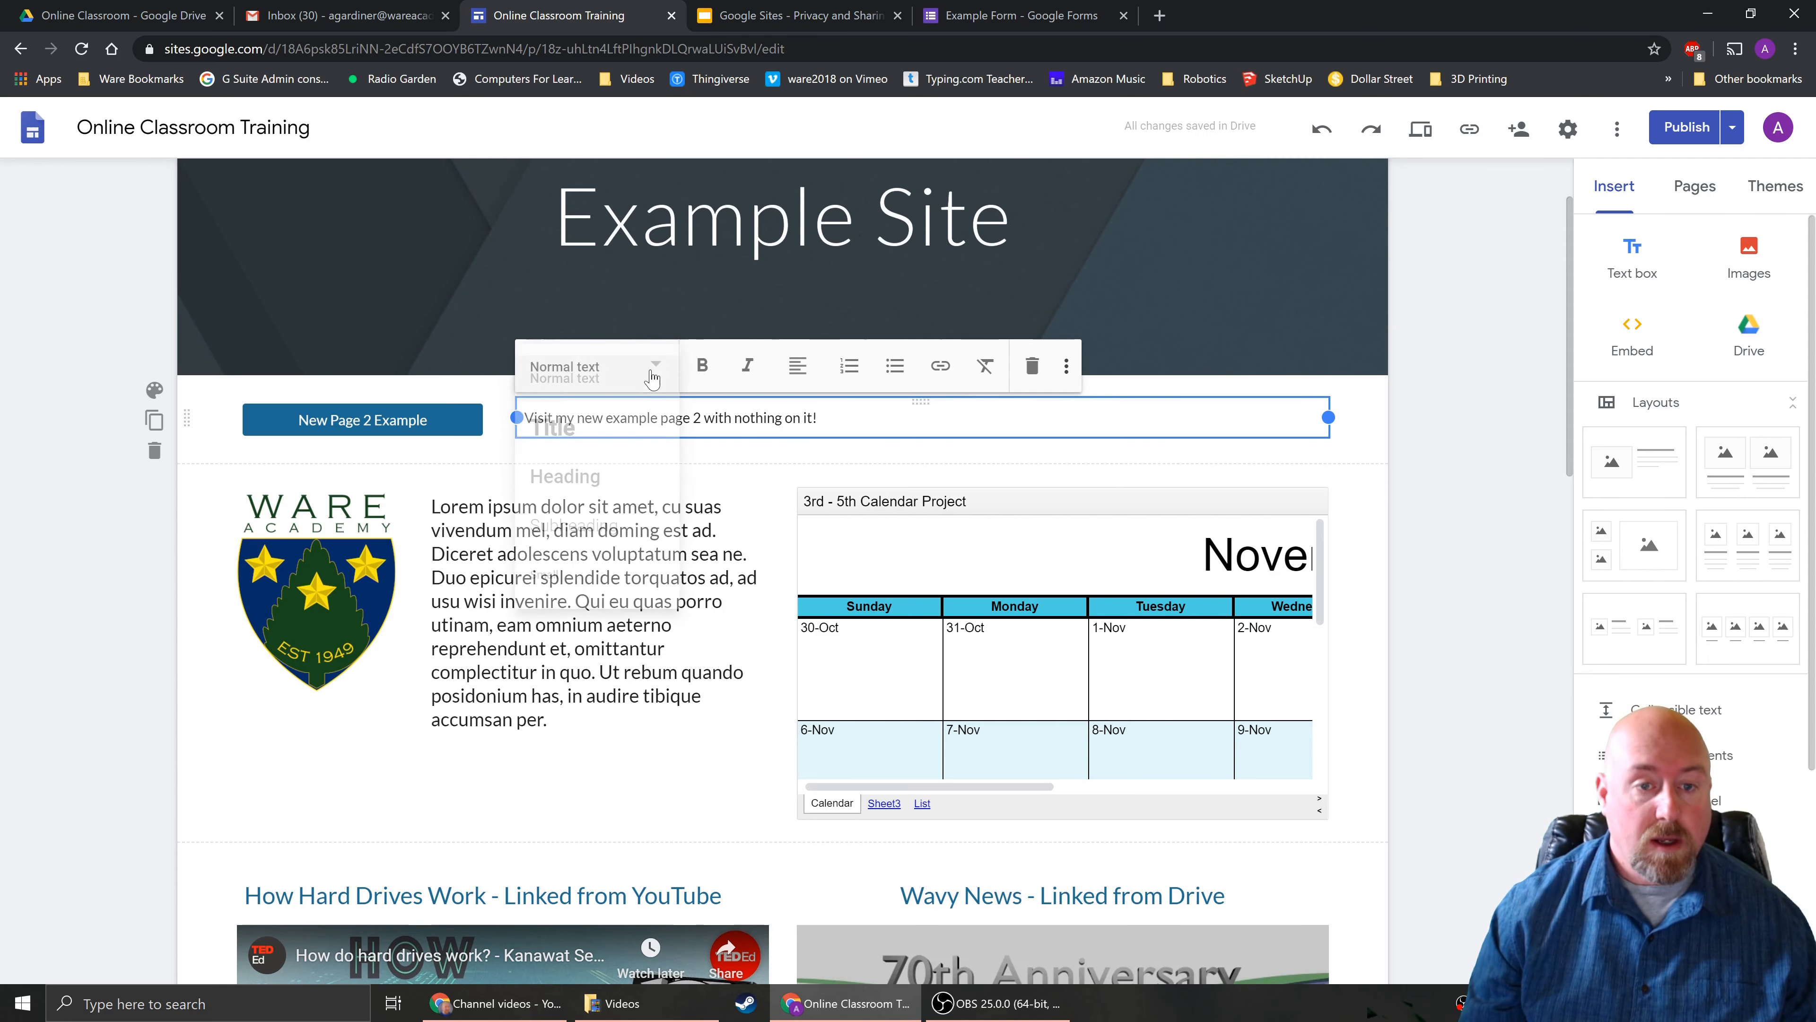
pyautogui.click(555, 422)
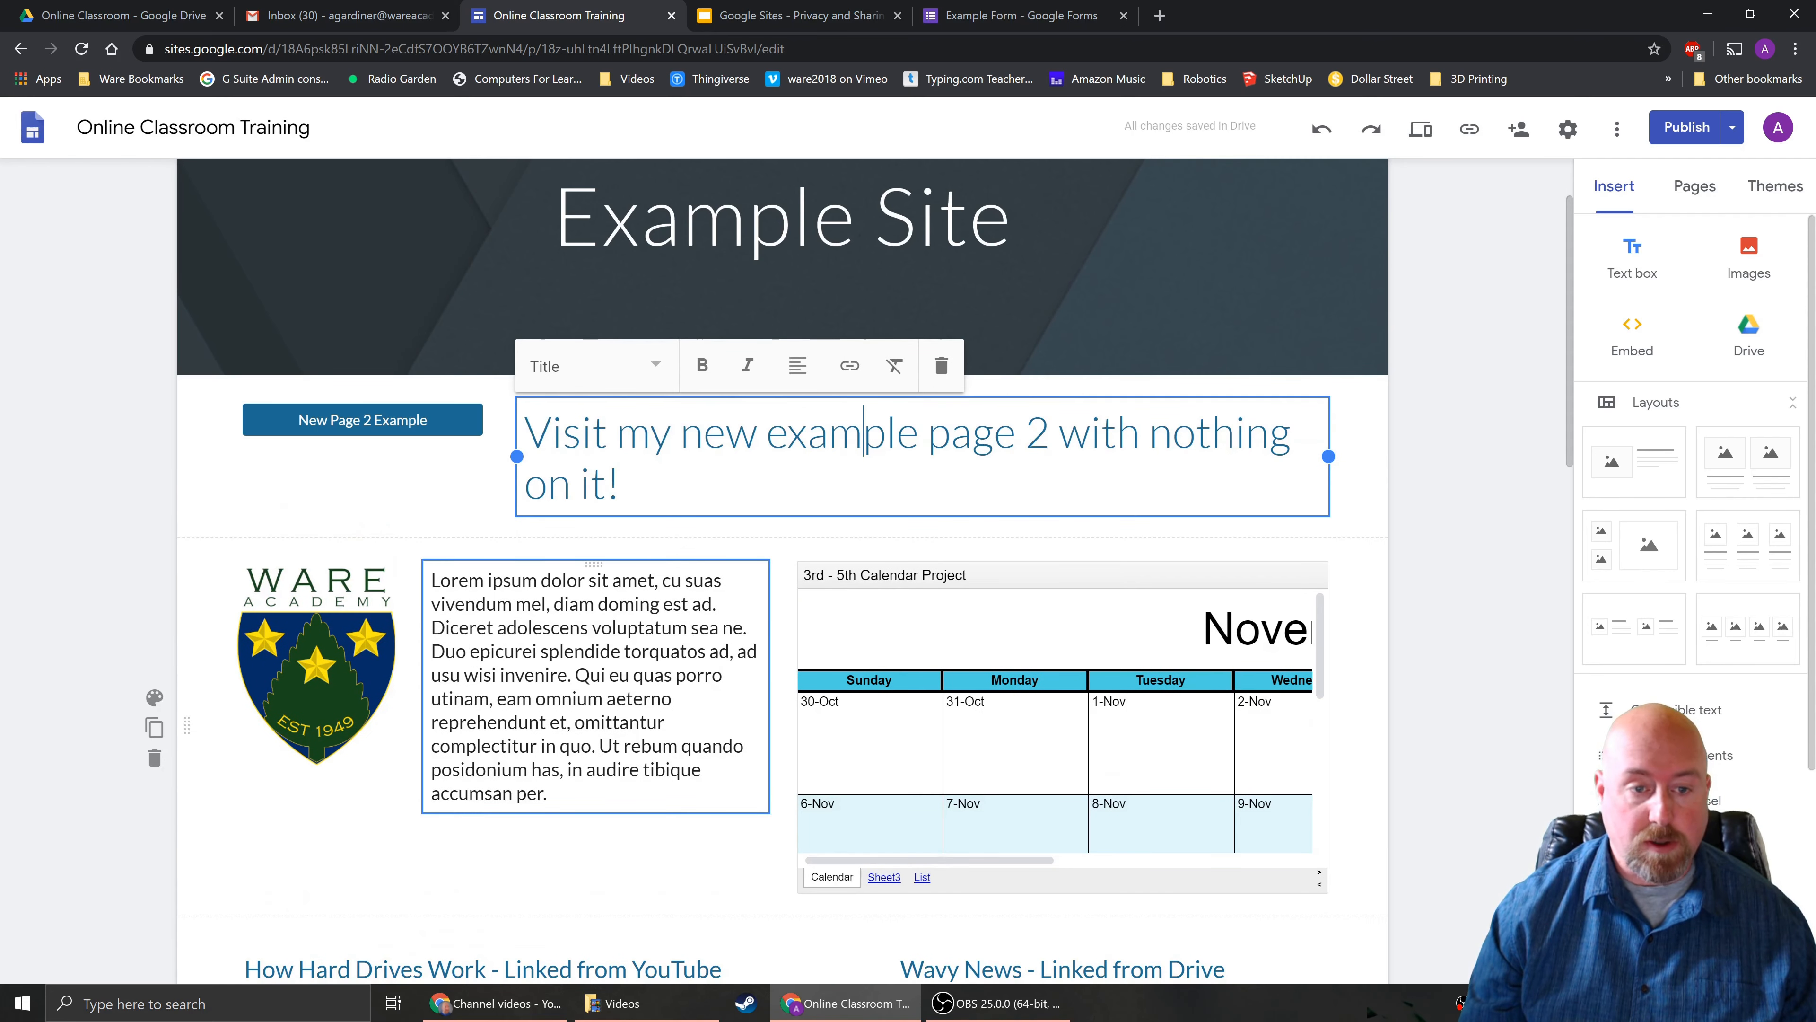
pyautogui.click(652, 365)
pyautogui.click(572, 474)
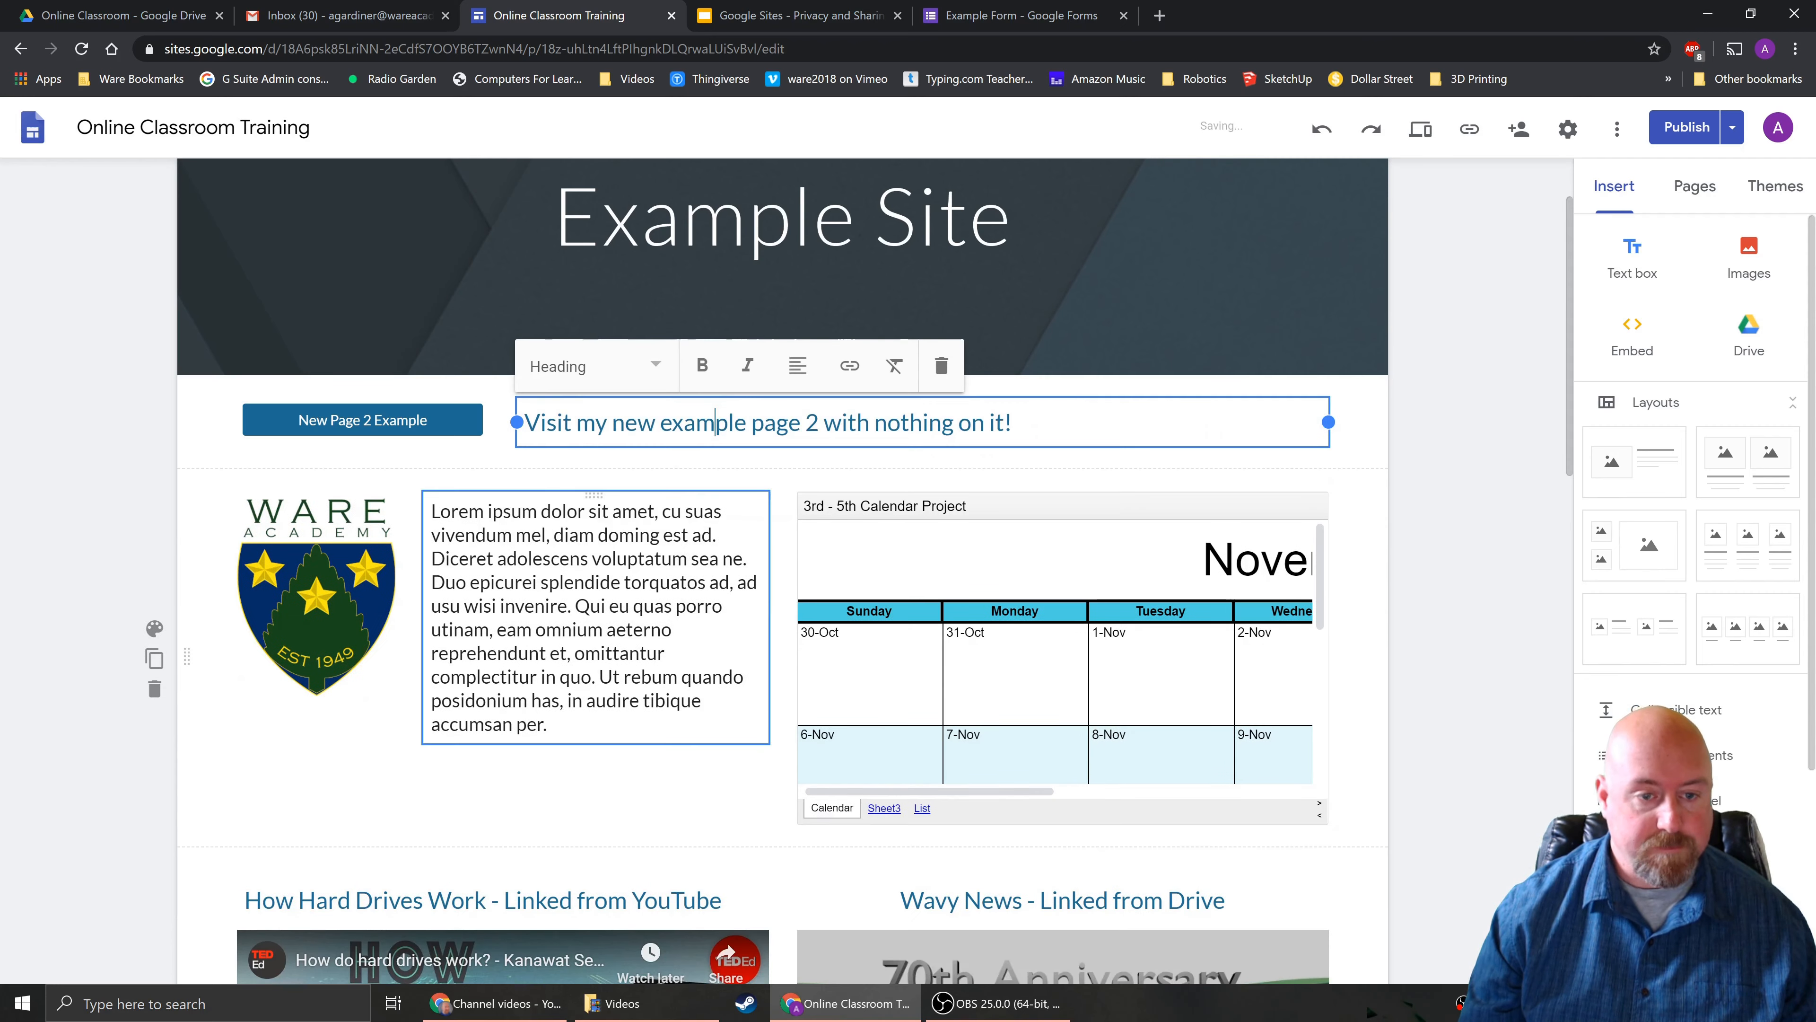
pyautogui.click(1420, 450)
# Step: Check the button section on the Home page and the subpages under About in the site navigation
pyautogui.click(367, 421)
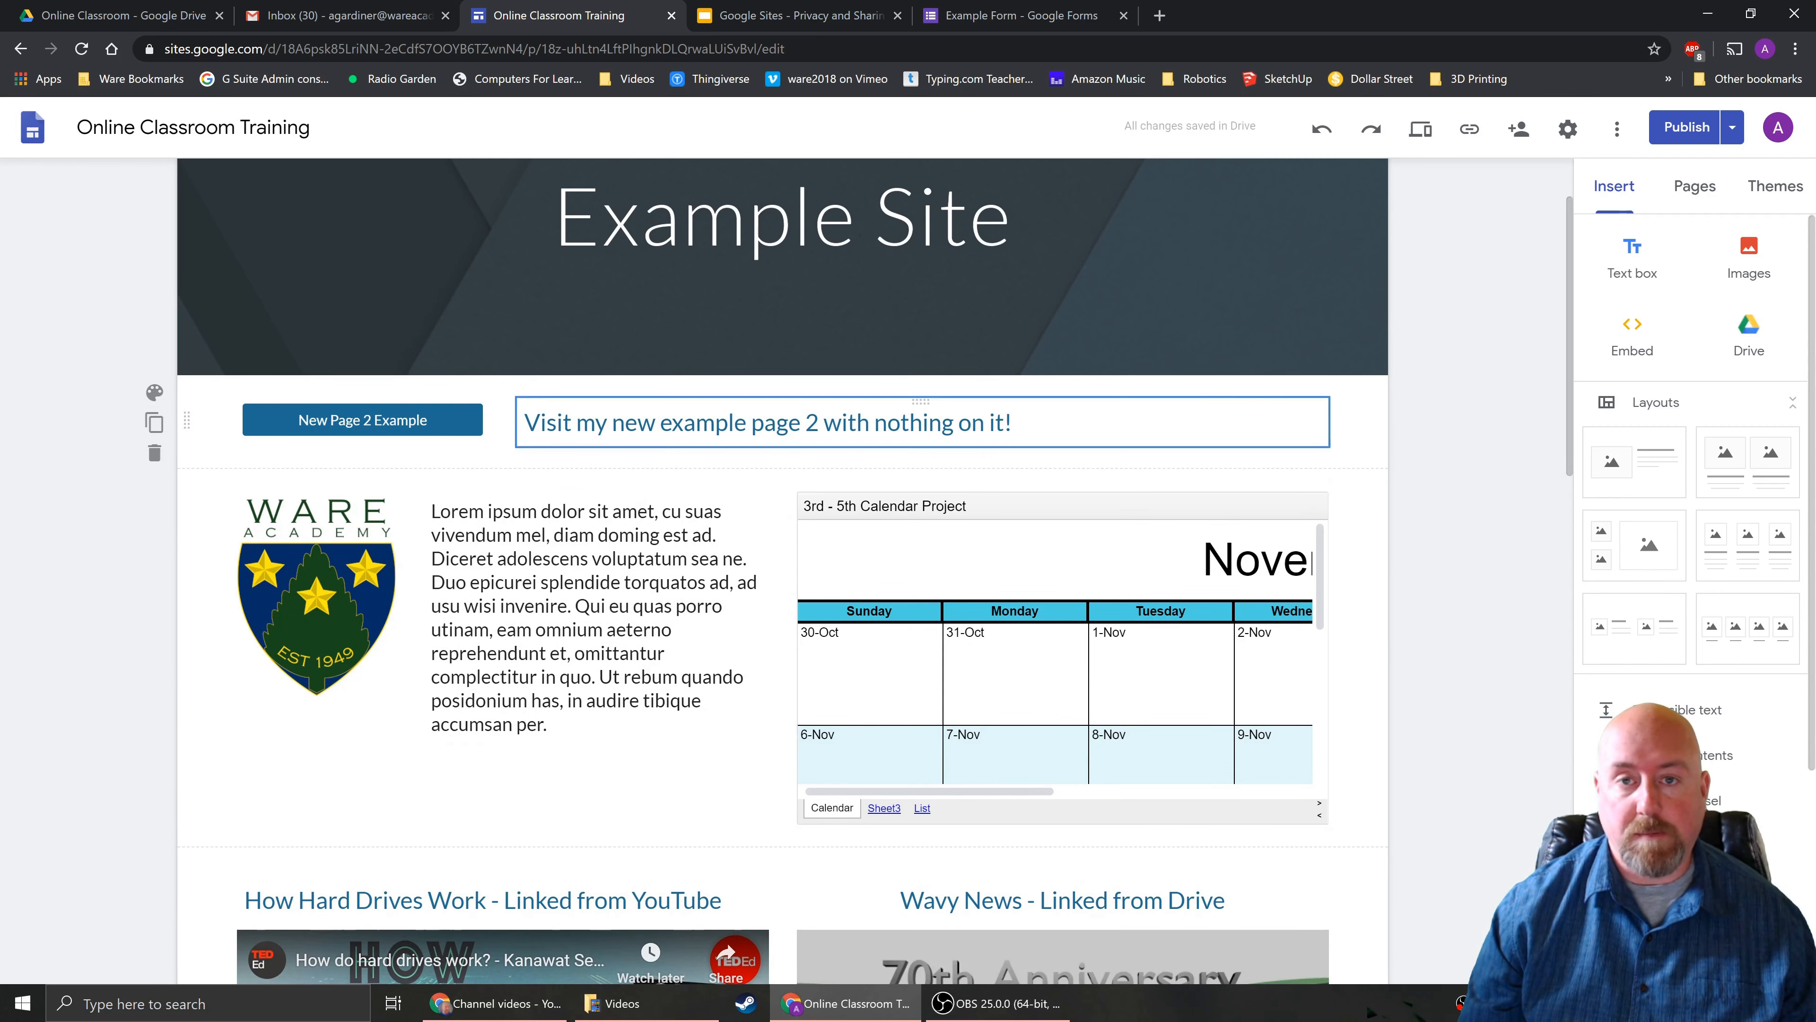
pyautogui.scroll(1, 164, 629)
pyautogui.moveTo(1261, 204)
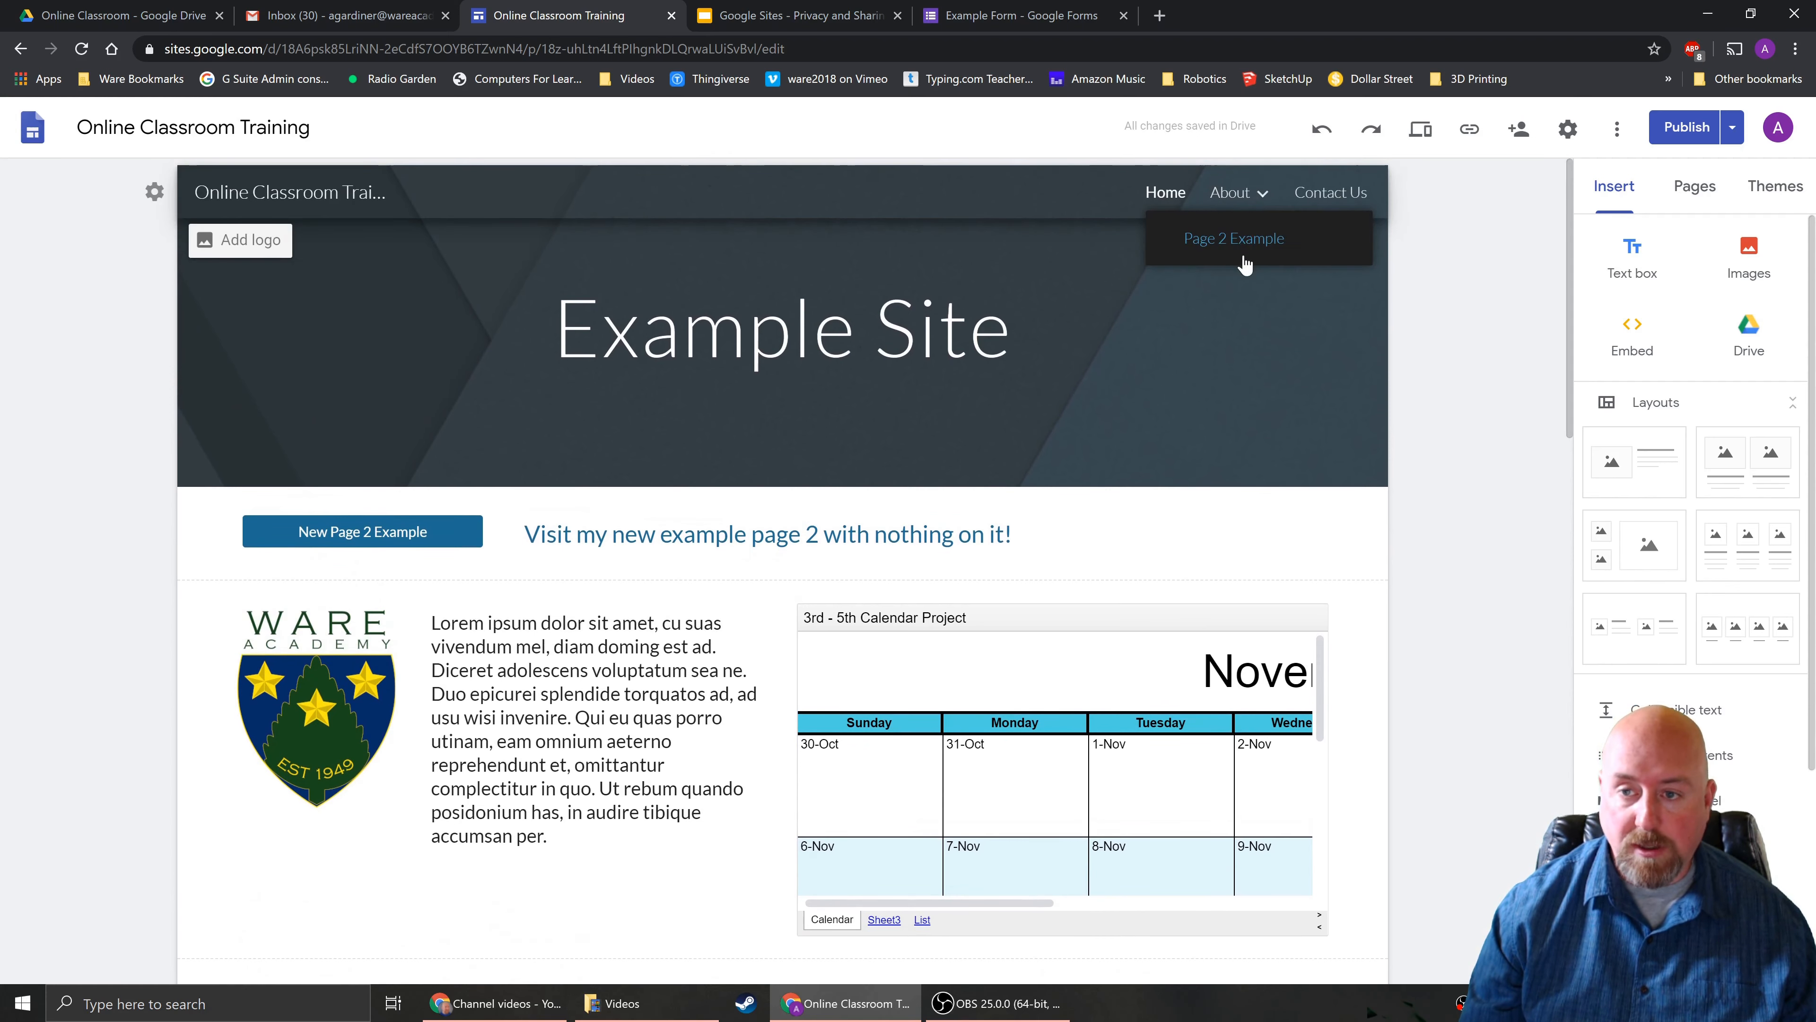